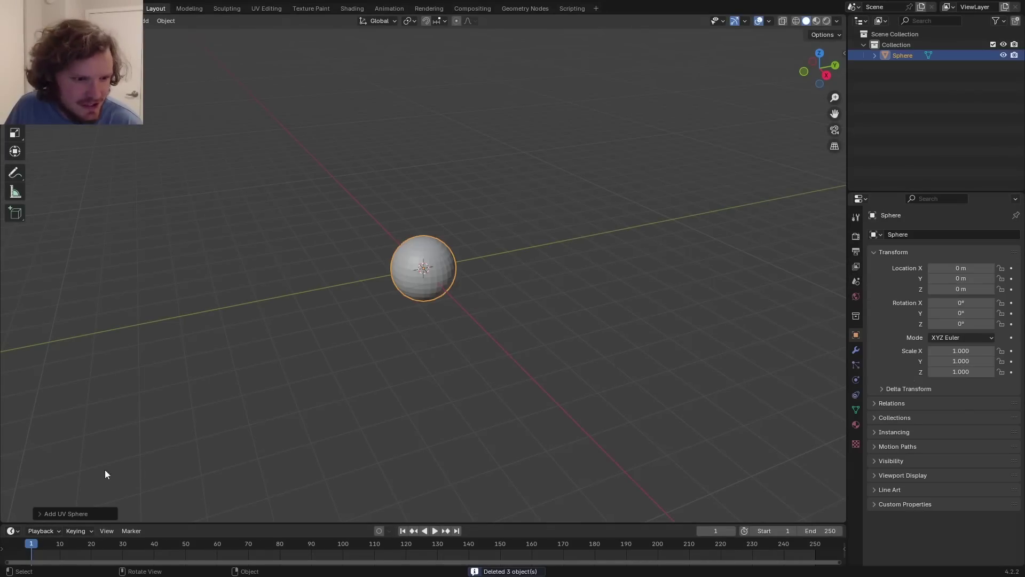
Set the new UV sphere to 100 segments and 60 rings.
click(86, 511)
click(125, 397)
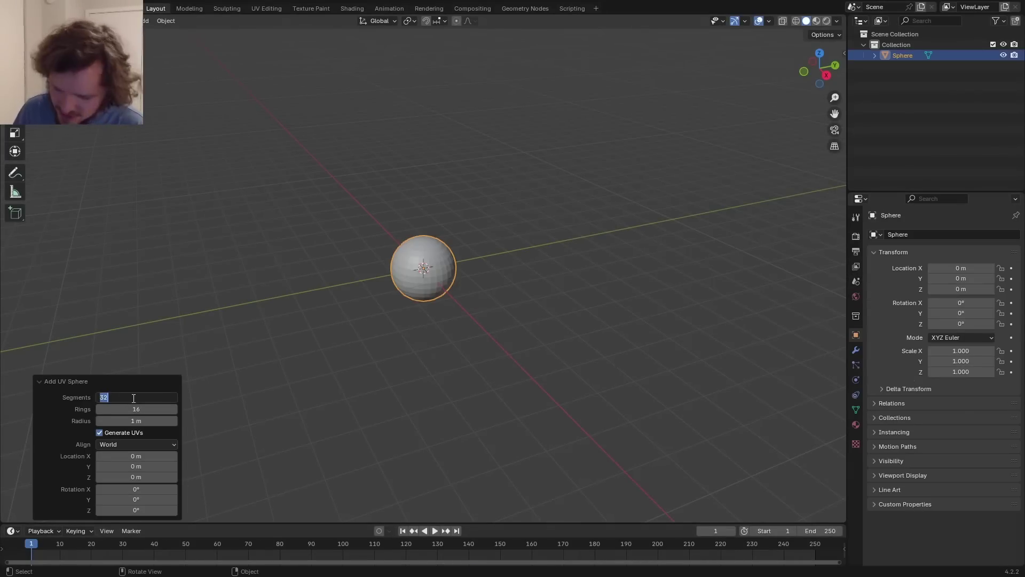
key(Tab)
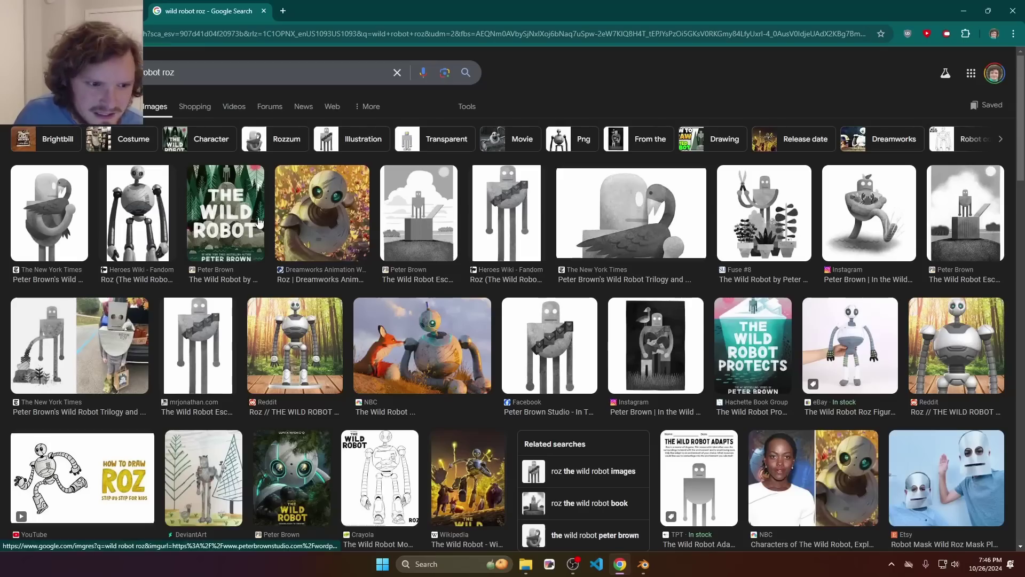
Switch to the browser and examine the Wild Robot Roz image results, enlarging the "Roz Meets DreamWorks Characters Scene" picture to study the head.
scroll(369, 352, down, 6)
scroll(368, 349, up, 2)
click(368, 350)
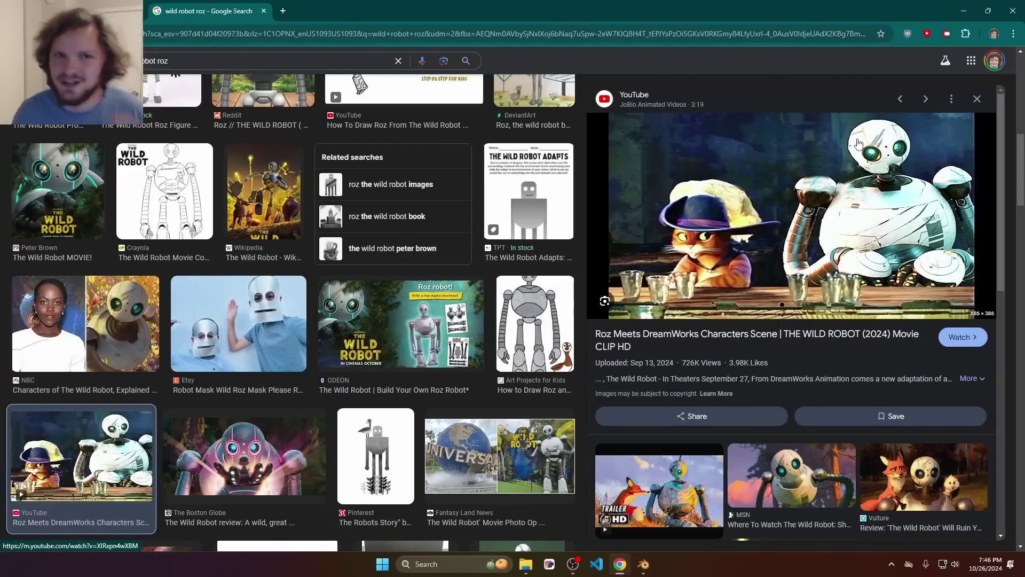
scroll(303, 231, up, 5)
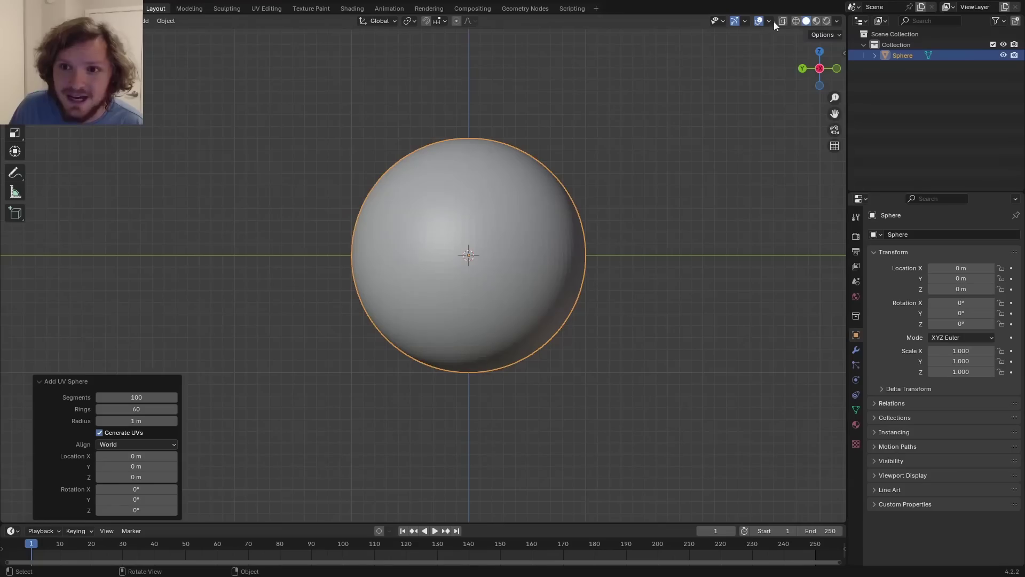
In wireframe edit mode, select a patch of vertices on the sphere's upper side and try to pull it along Y.
click(794, 21)
key(Tab)
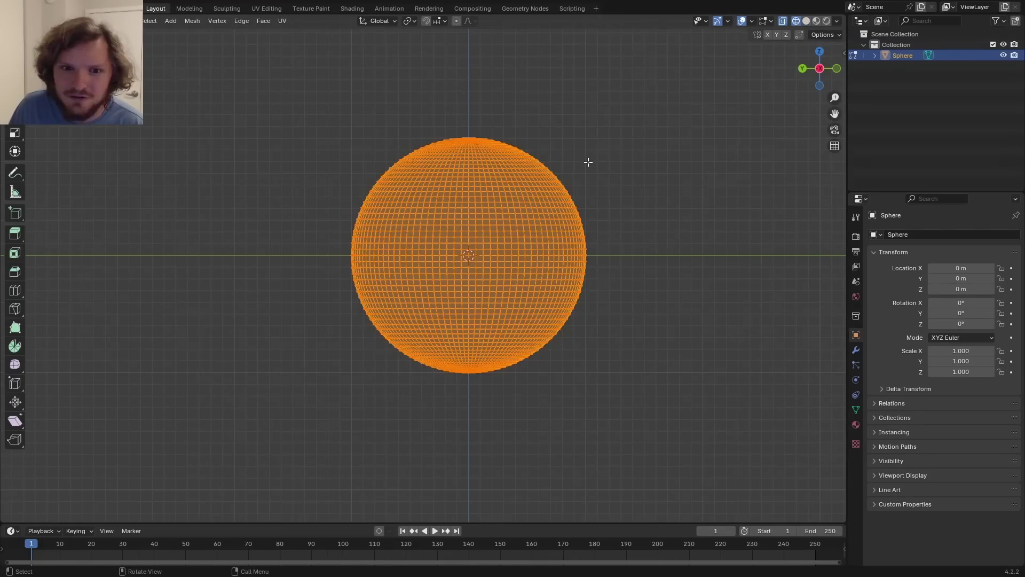
mouse_move(586, 154)
mouse_down()
mouse_move(560, 200)
mouse_move(532, 215)
mouse_up()
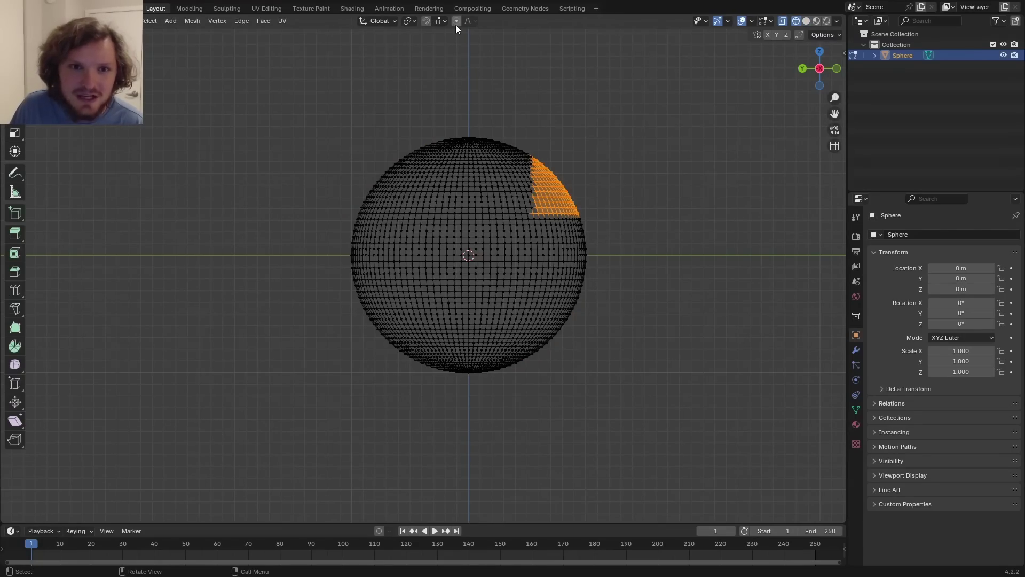
key(g)
click(557, 114)
key(ctrl+z)
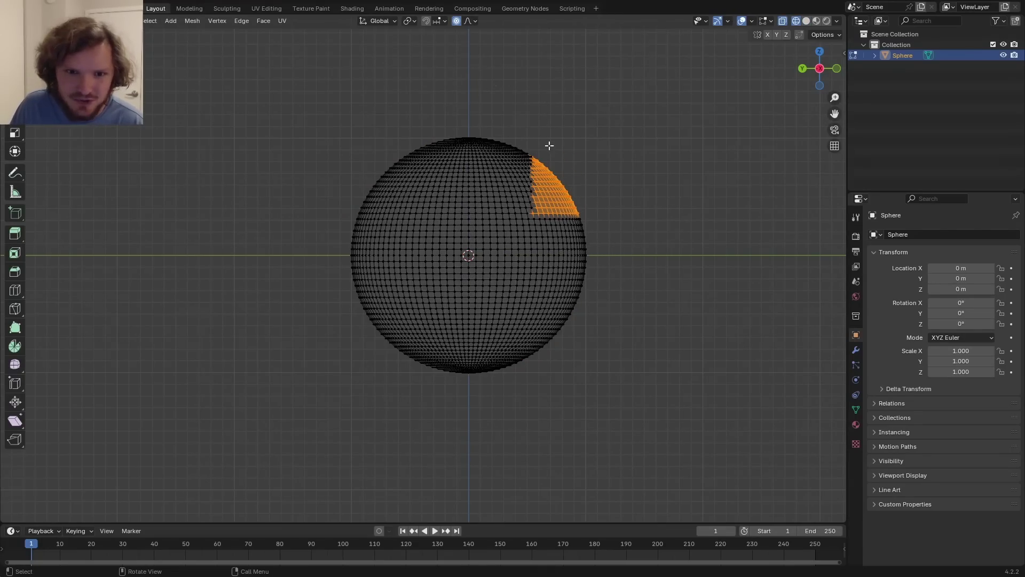
key(g)
key(y)
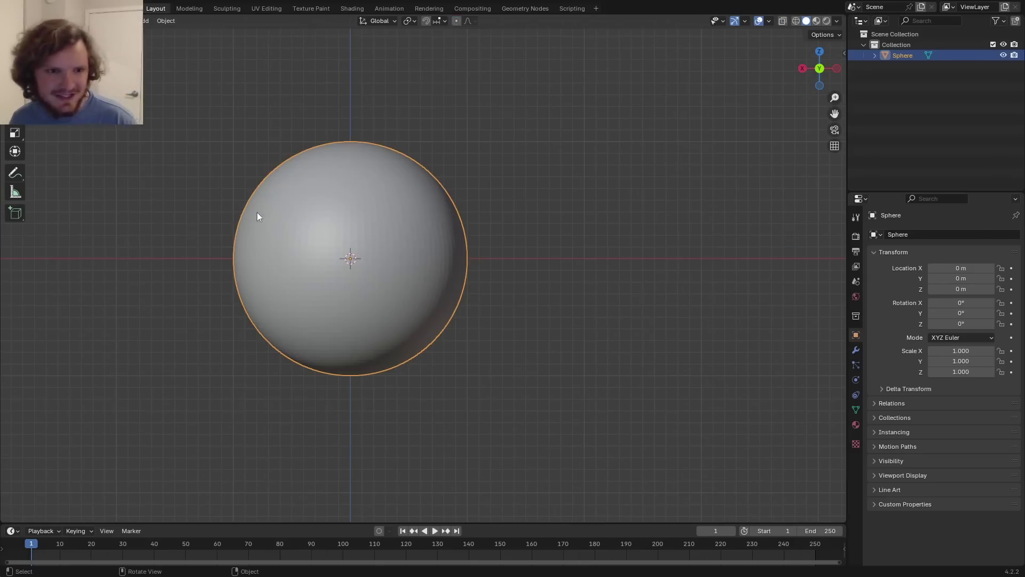
Add a mesh cylinder with 100 vertices.
key(shift+a)
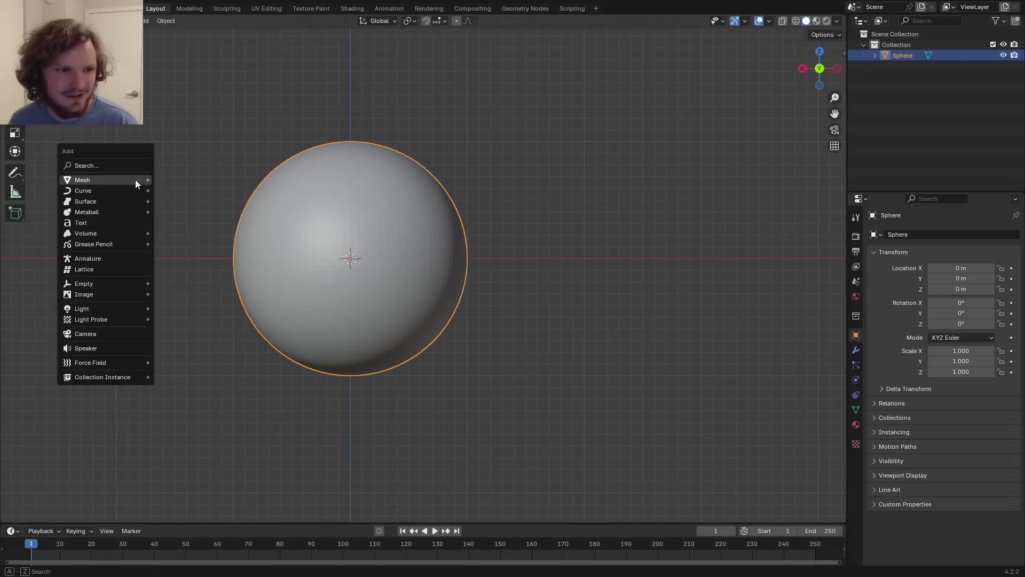
mouse_move(136, 179)
click(190, 232)
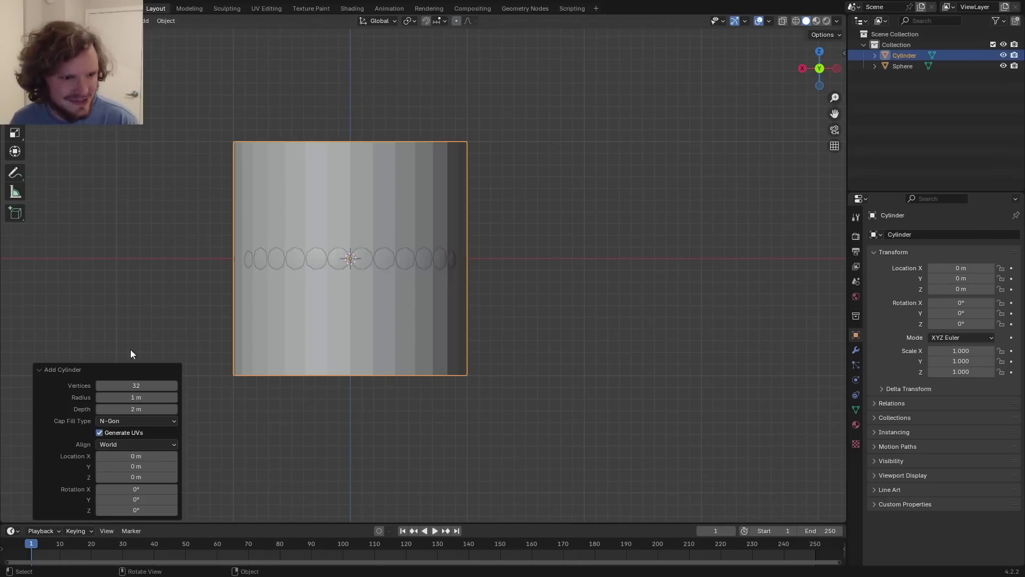
click(135, 381)
text(100)
key(Return)
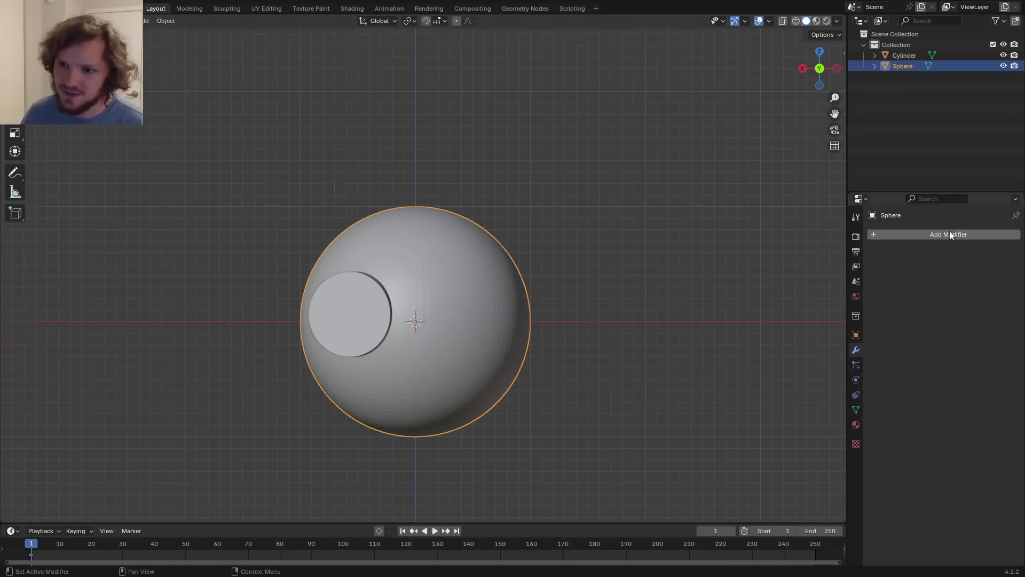
Cut the cylinder out of the sphere with a Difference Boolean modifier and hide the cylinder.
click(949, 234)
text(bool)
key(Return)
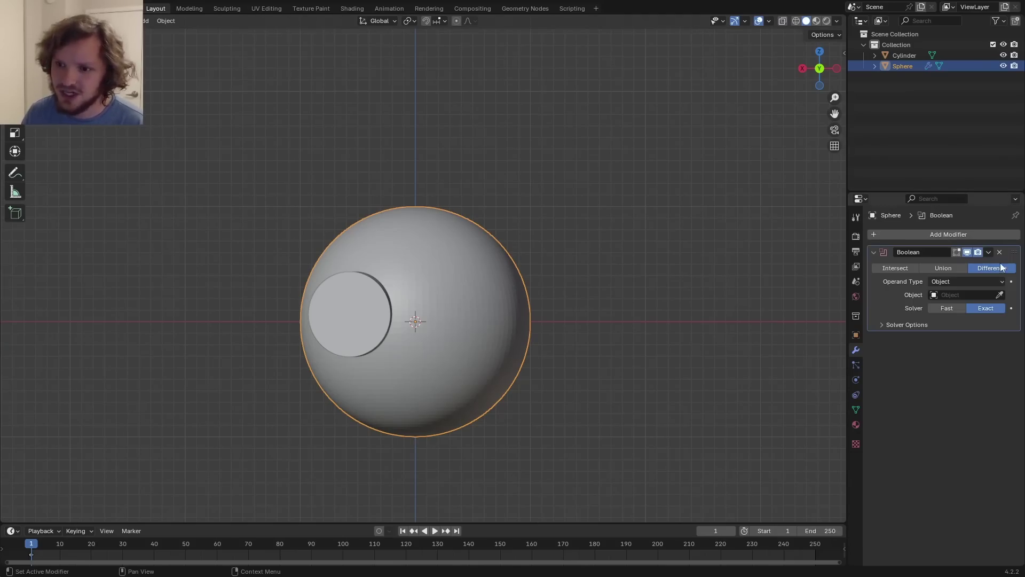
click(361, 317)
middle_drag(357, 312, 485, 284)
key(h)
click(456, 278)
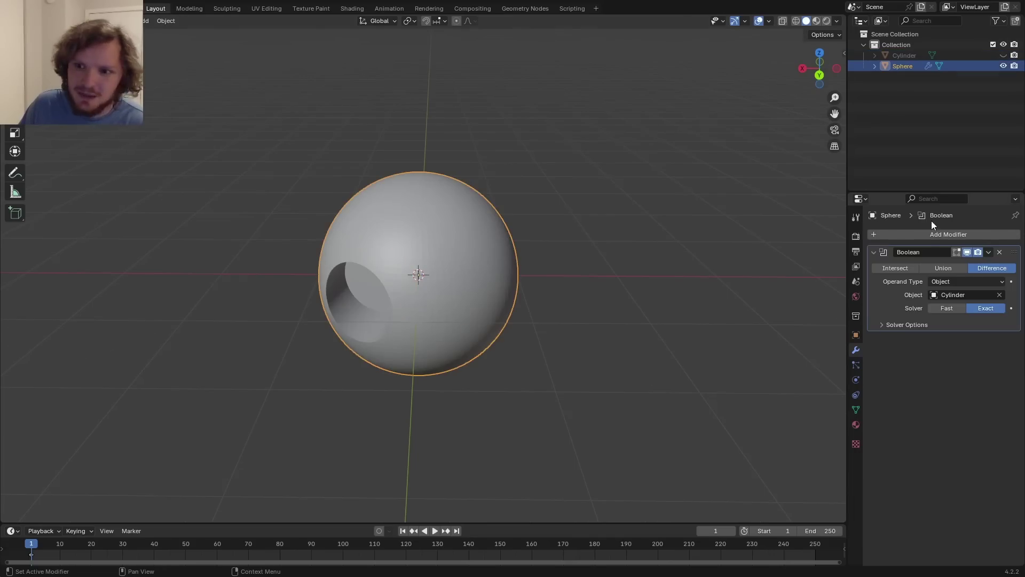
Add a Mirror modifier on the X axis to the sphere and enable bisecting on X.
click(927, 233)
text(mirror)
key(Return)
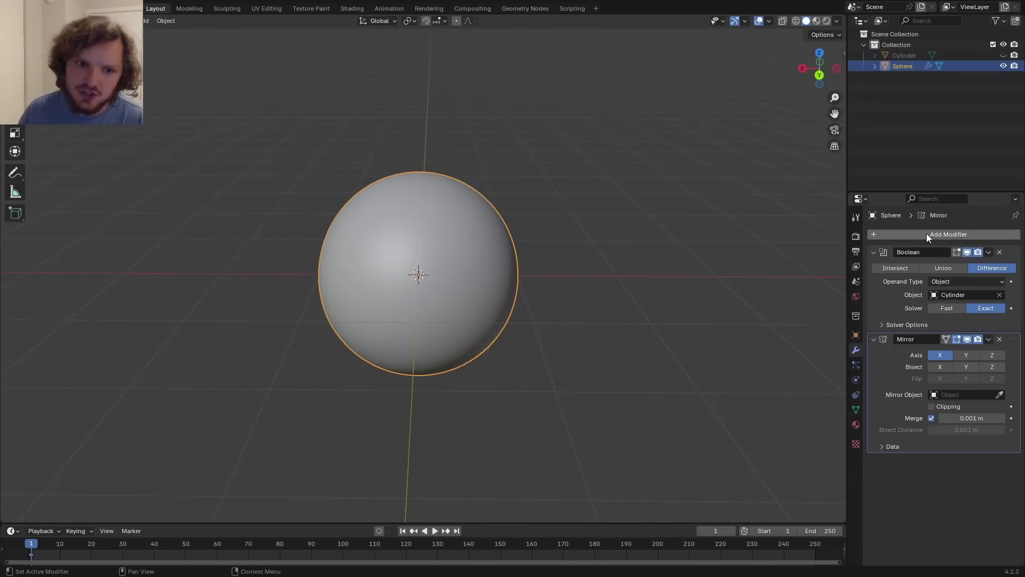
scroll(530, 288, up, 1)
middle_drag(530, 289, 503, 297)
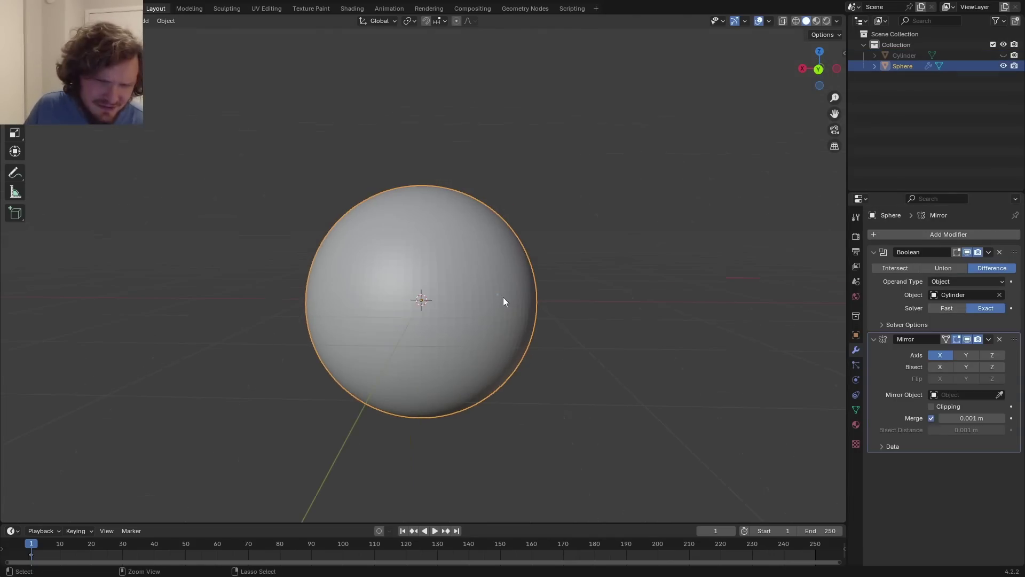
mouse_move(502, 295)
mouse_down()
mouse_move(459, 249)
mouse_move(382, 280)
mouse_up()
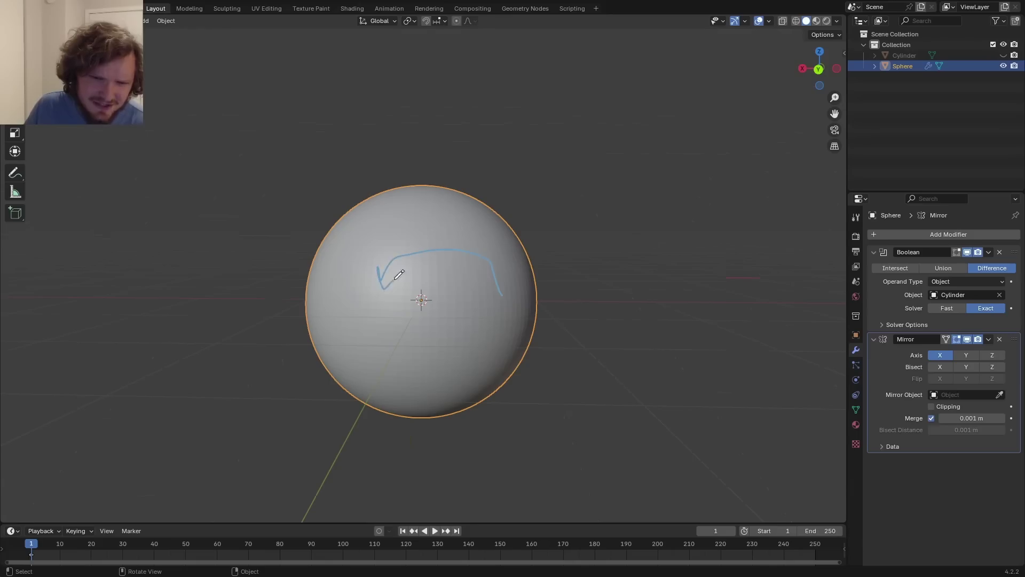
click(938, 367)
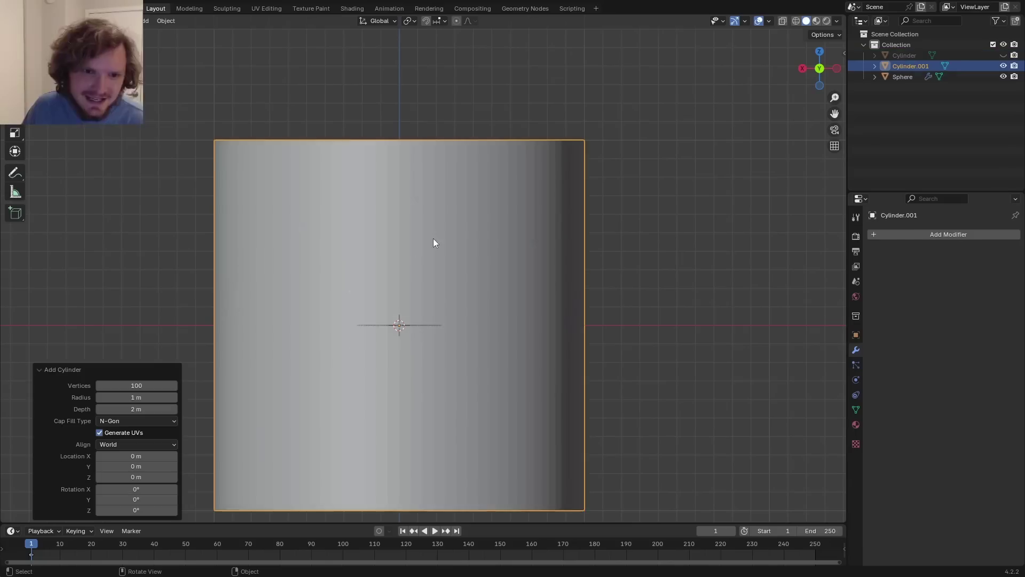
Rotate the new cylinder 90° about X, shrink it and place it between the eye sockets just above the sphere's centre.
text(rx90)
key(Return)
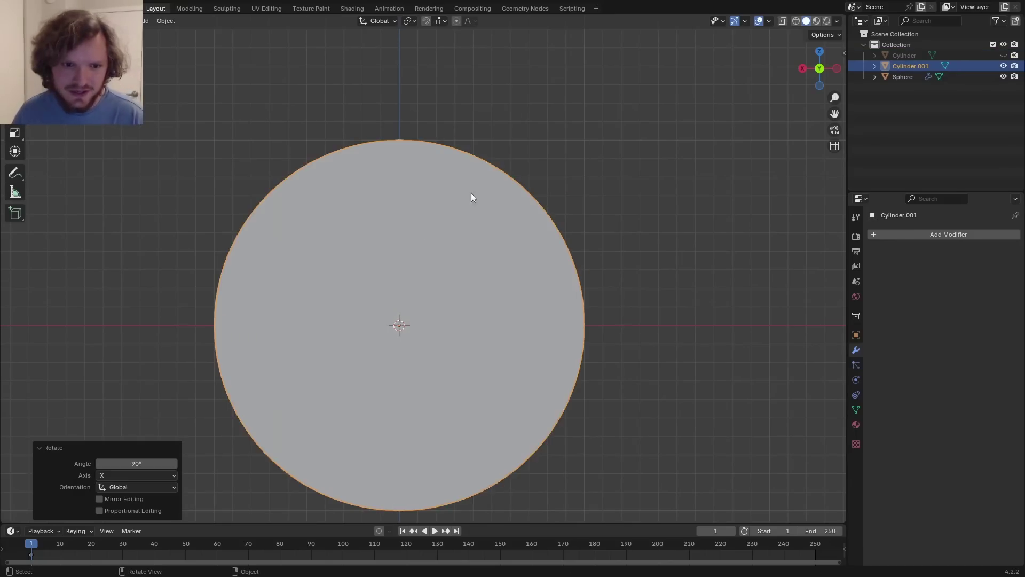
key(s)
click(473, 300)
key(g)
click(500, 283)
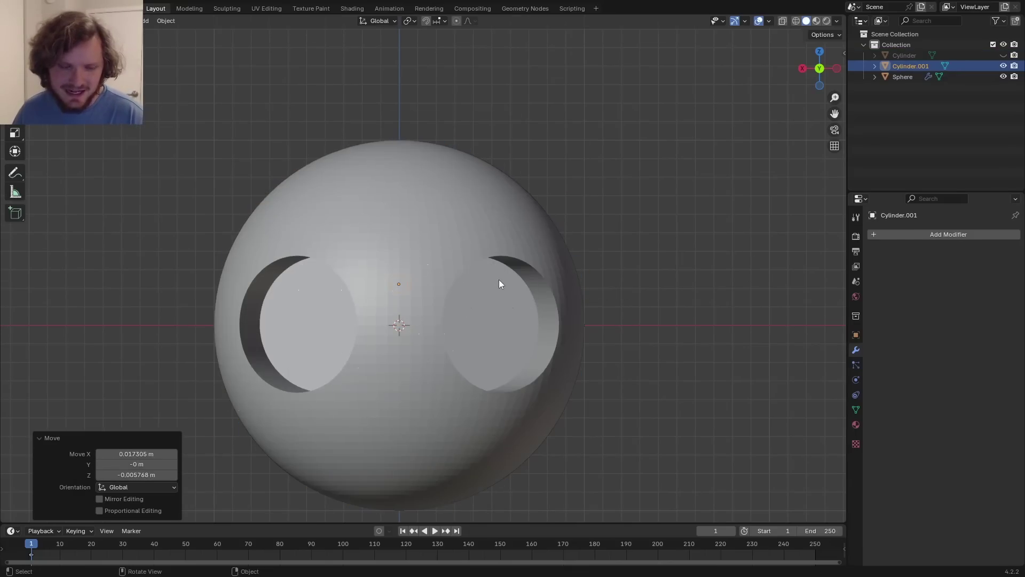
Copy the small cylinder's mesh straight down along Z to a matching spot below the horizontal centre line.
drag(536, 324, 696, 327)
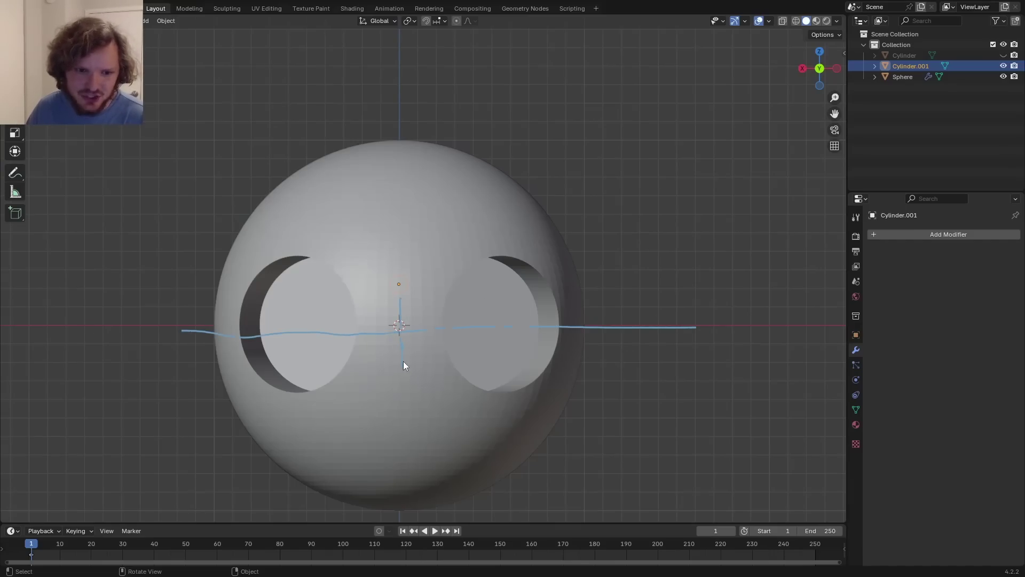
right_drag(403, 367, 268, 379)
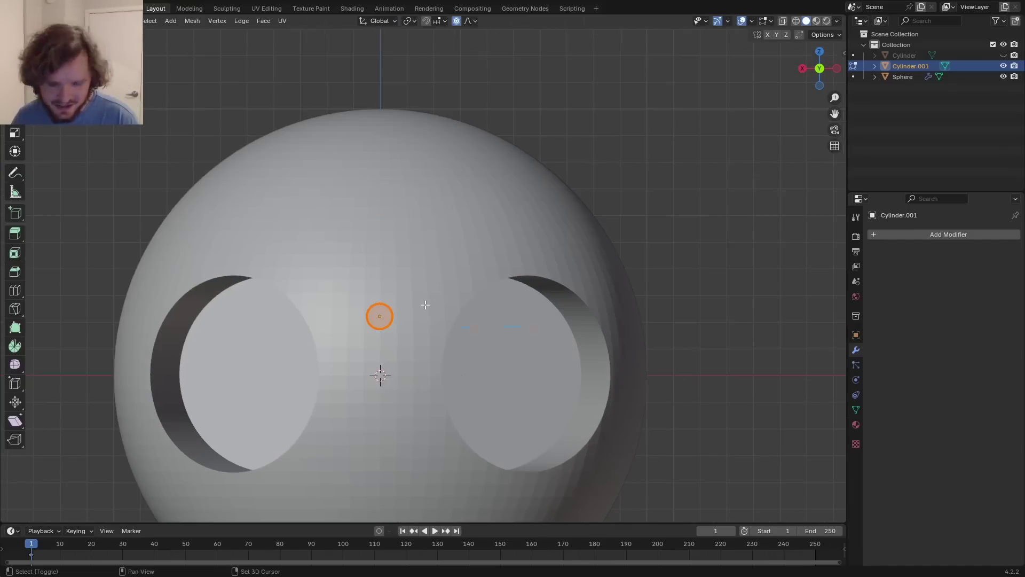
shift+middle_drag(425, 302, 436, 247)
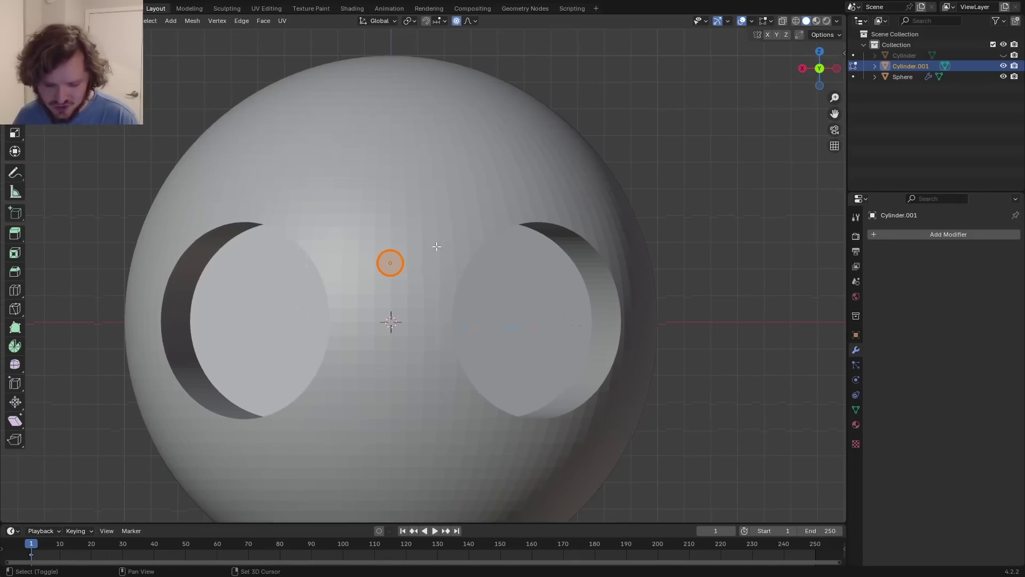
key(g)
key(z)
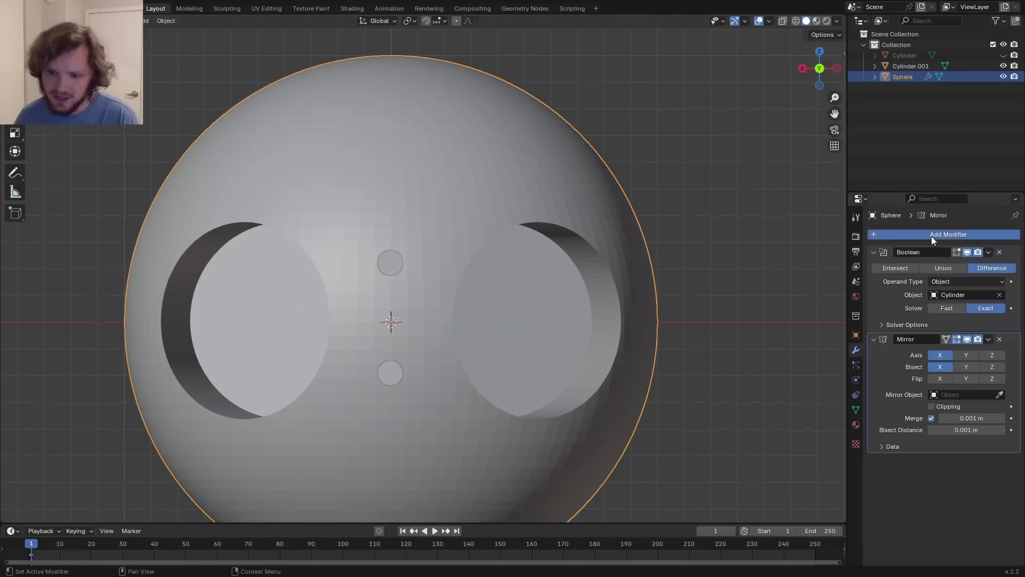
Add a second Boolean modifier to the sphere for the two small cylinders.
click(931, 236)
text(b)
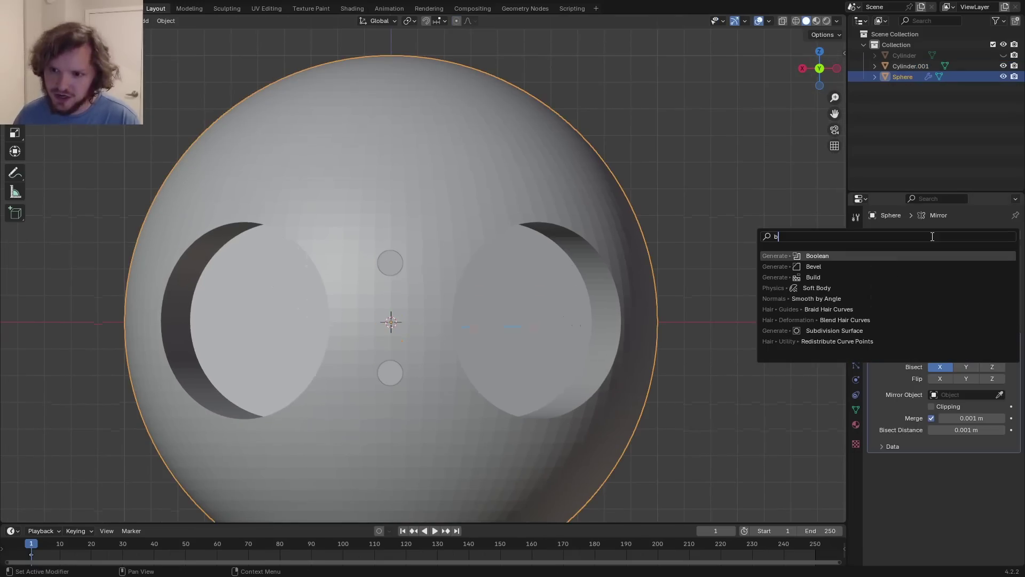
click(848, 258)
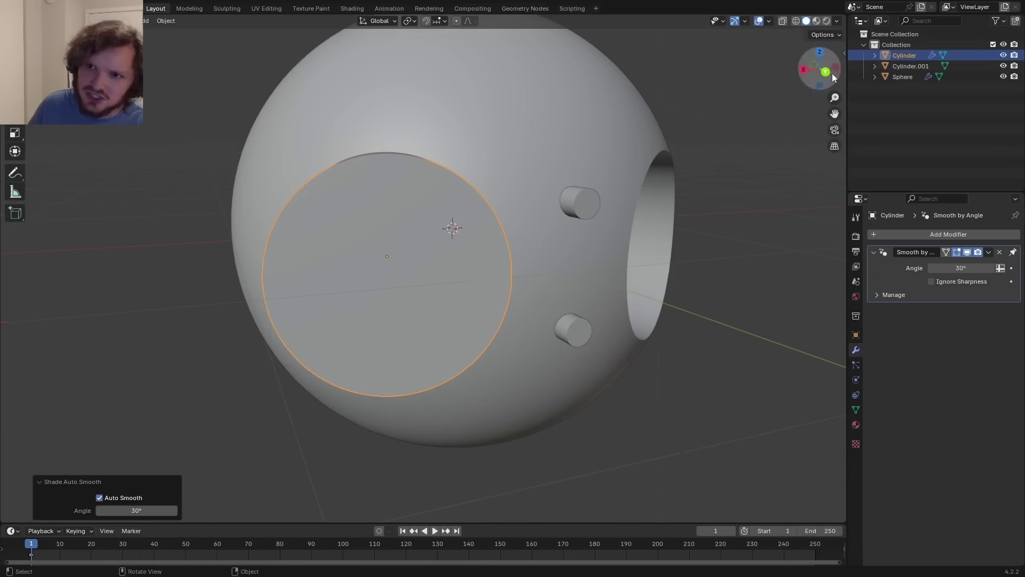
Shade the small cylinders Auto Smooth at 30° and hide them.
click(561, 203)
right_click(555, 204)
click(555, 204)
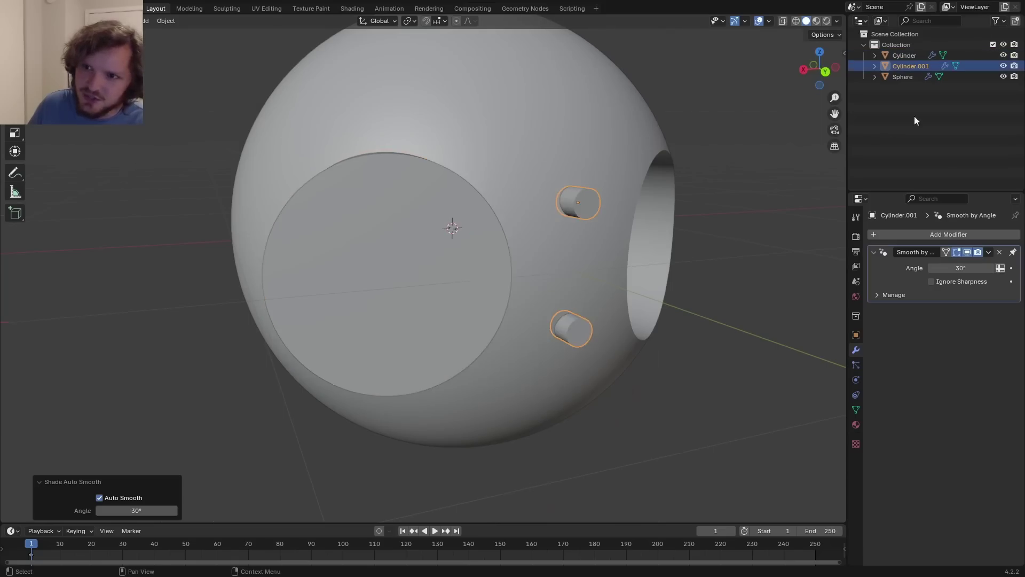
key(h)
middle_drag(754, 171, 517, 312)
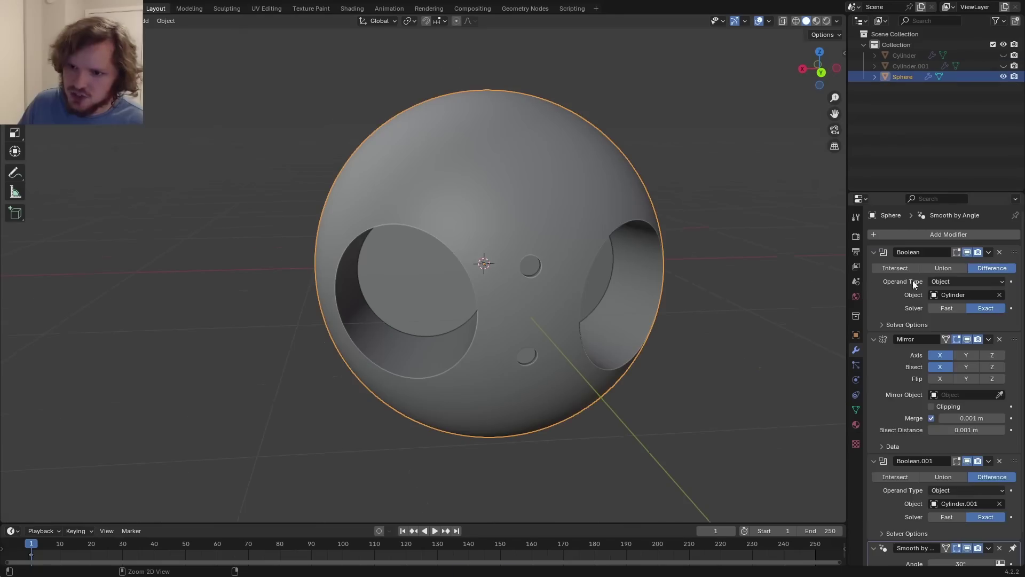
Apply the sphere's Boolean and Mirror modifiers and delete both hidden cutter cylinders.
key(ctrl+a)
key(ctrl+a)
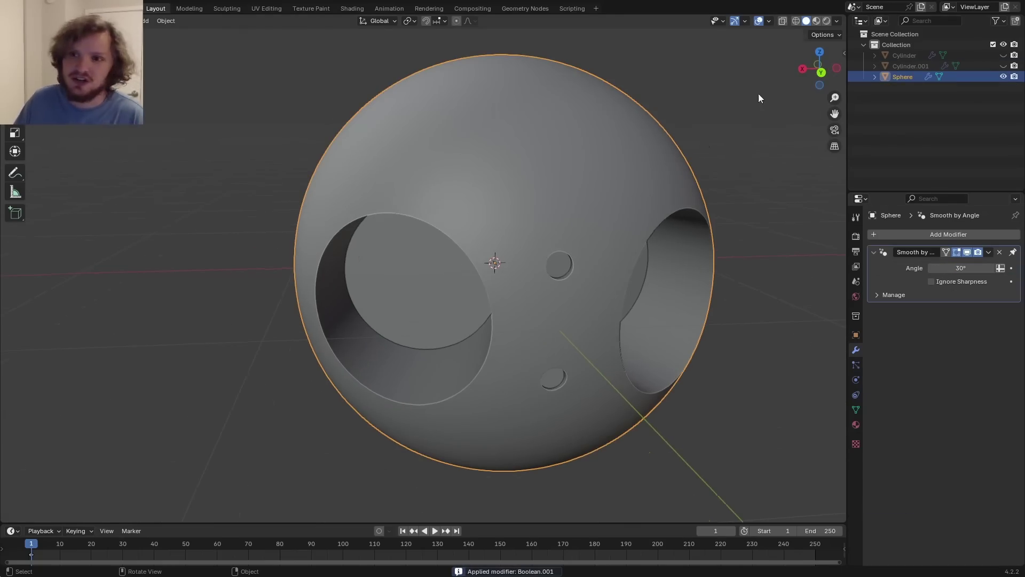
click(893, 55)
key(x)
click(893, 56)
key(x)
click(543, 229)
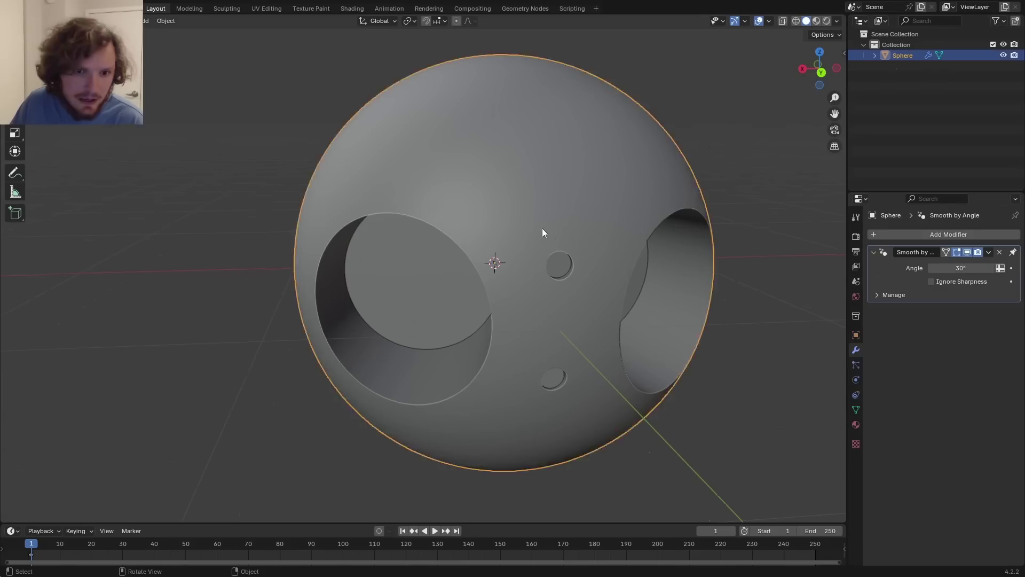
Select the full ring of inner wall faces in one large eye socket and separate the selection into its own object.
key(Tab)
middle_drag(541, 228, 393, 154)
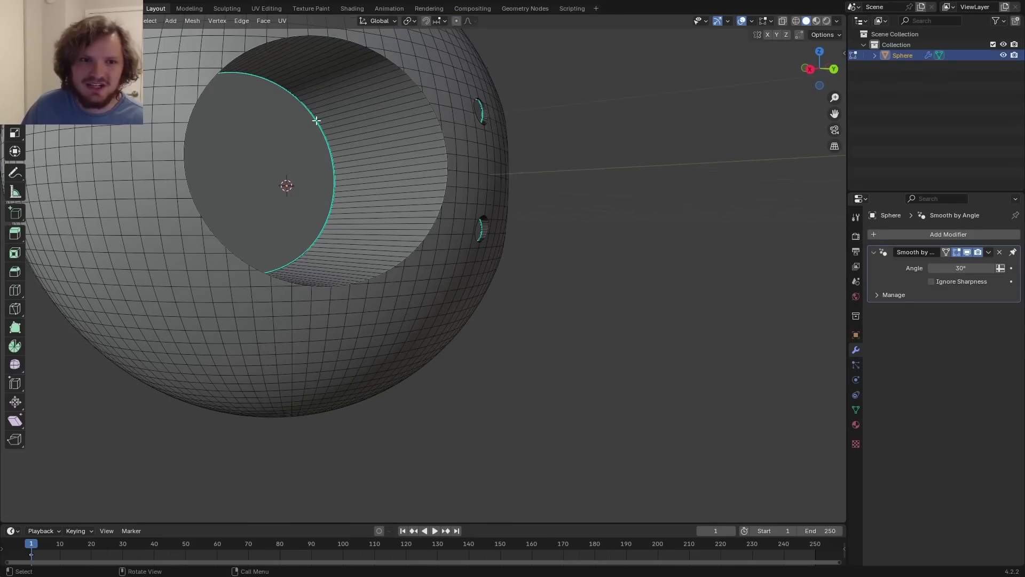
middle_drag(358, 104, 356, 78)
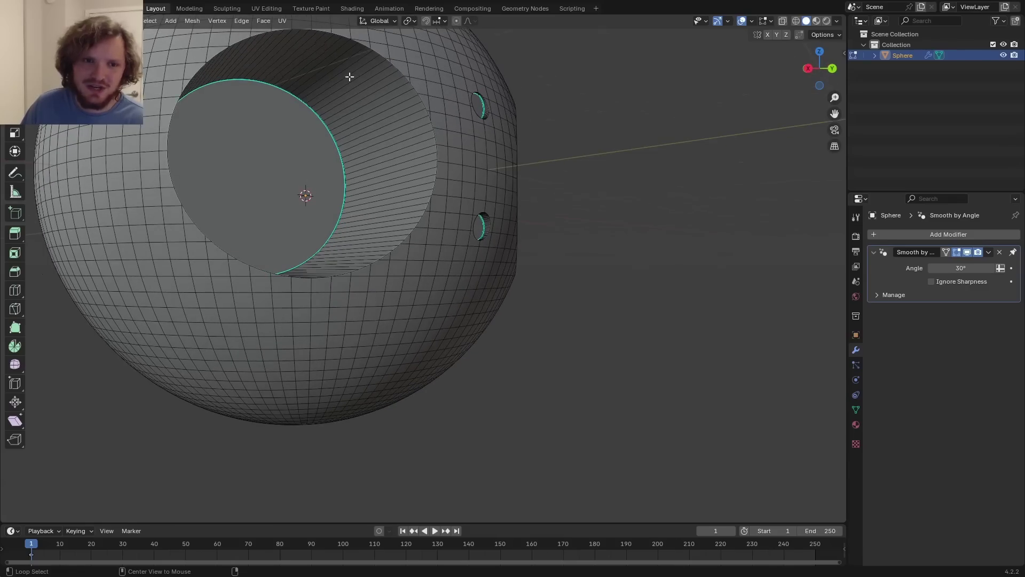
ctrl+click(384, 155)
middle_drag(384, 155, 203, 156)
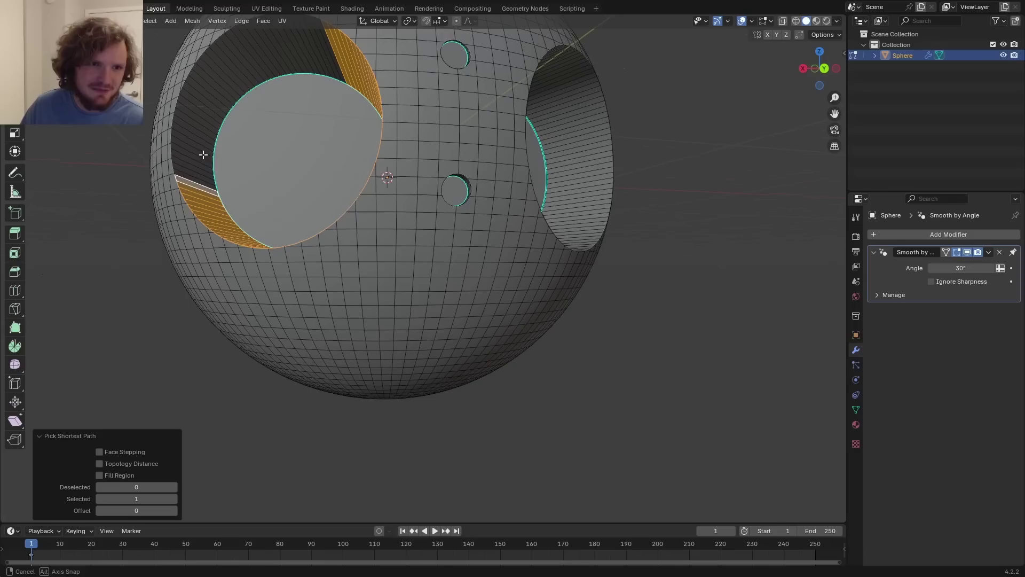
ctrl+click(334, 56)
key(F3)
text(separa)
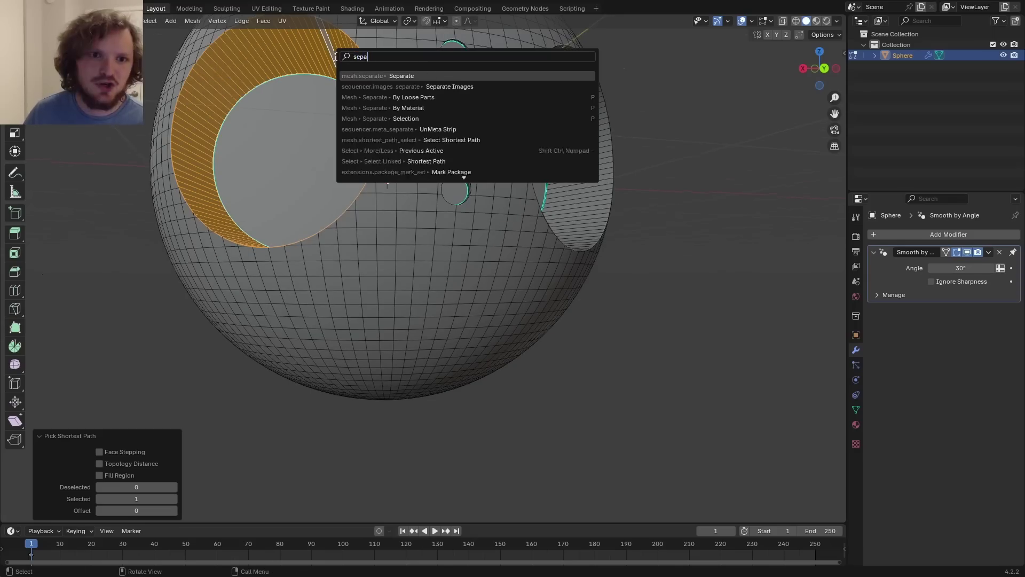
key(Down)
key(Down)
key(Down)
key(Down)
key(Return)
key(Tab)
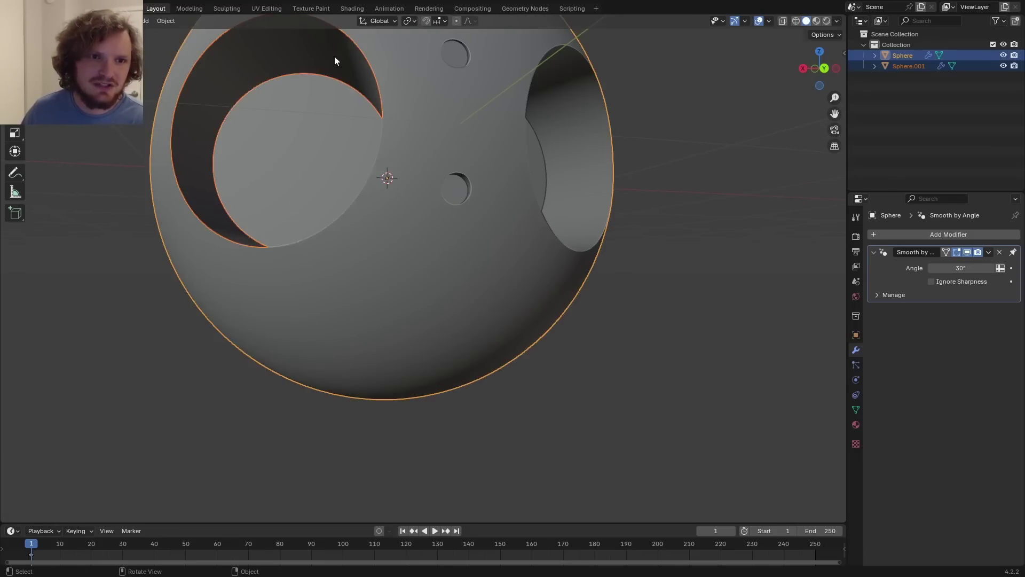
Try to move the separated eye-socket wall off the sphere, and undo the move.
click(333, 72)
key(g)
click(294, 78)
key(ctrl+z)
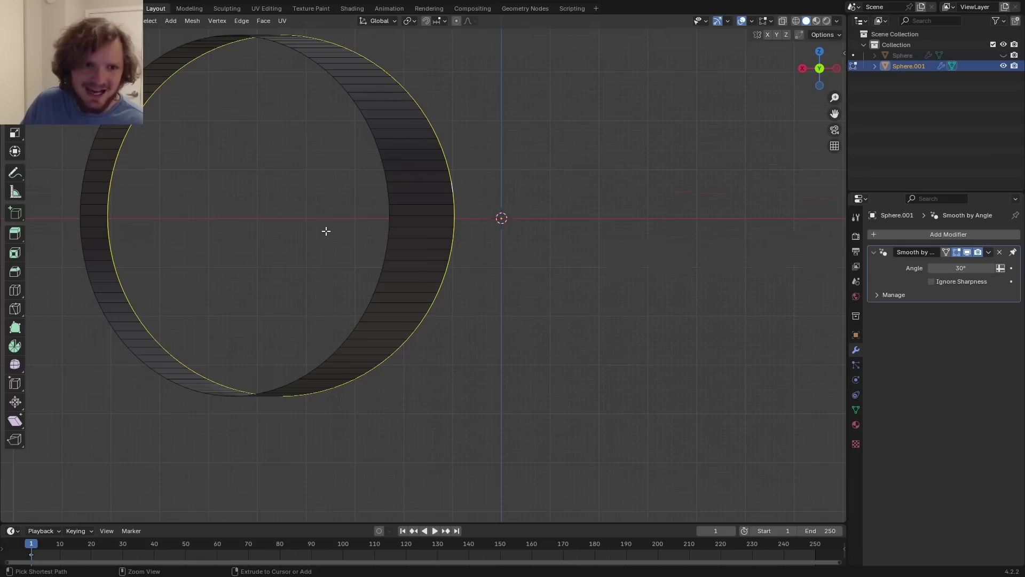
Fill the narrow open end of the separated eye-socket wall, inset the new face and extrude it inward about 0.072 m.
key(f)
middle_drag(349, 225, 466, 282)
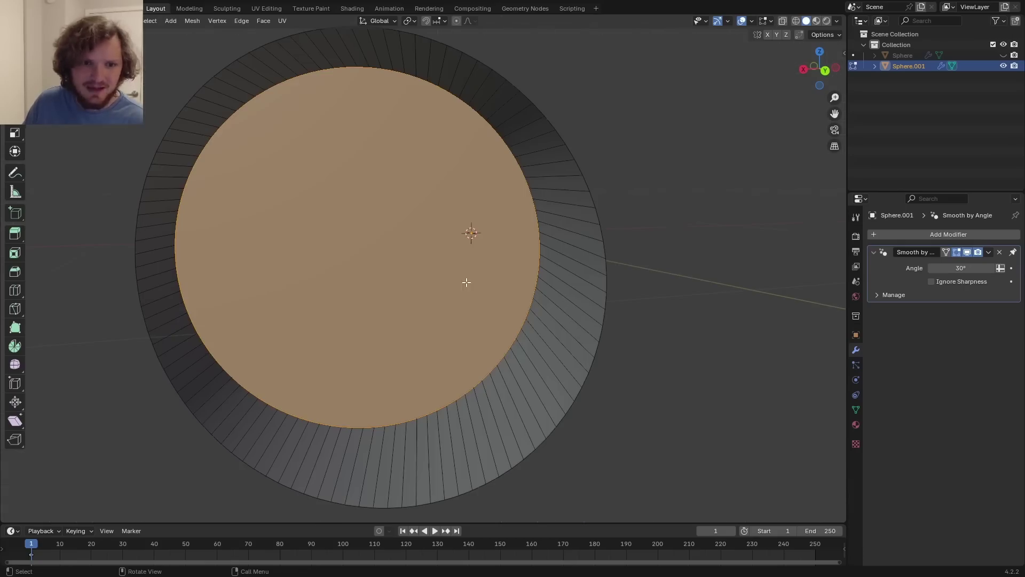
key(i)
click(644, 265)
key(e)
click(647, 253)
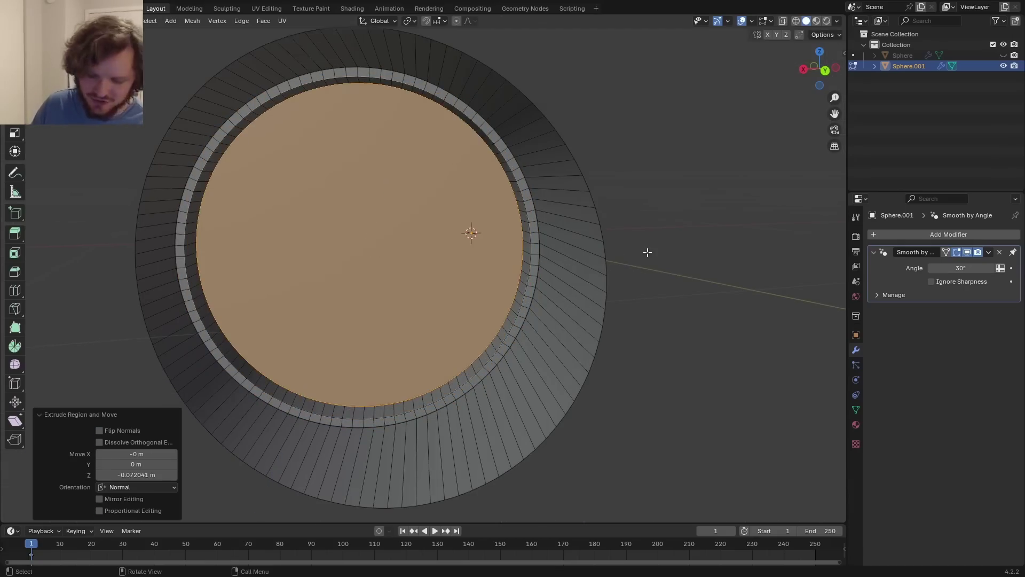
Inset and extrude the eye's end face inward three more times to form stepped concentric lens rings, with a last inset of about 0.022 m.
key(i)
click(614, 259)
key(e)
click(520, 260)
key(i)
click(505, 261)
scroll(612, 320, up, 2)
key(i)
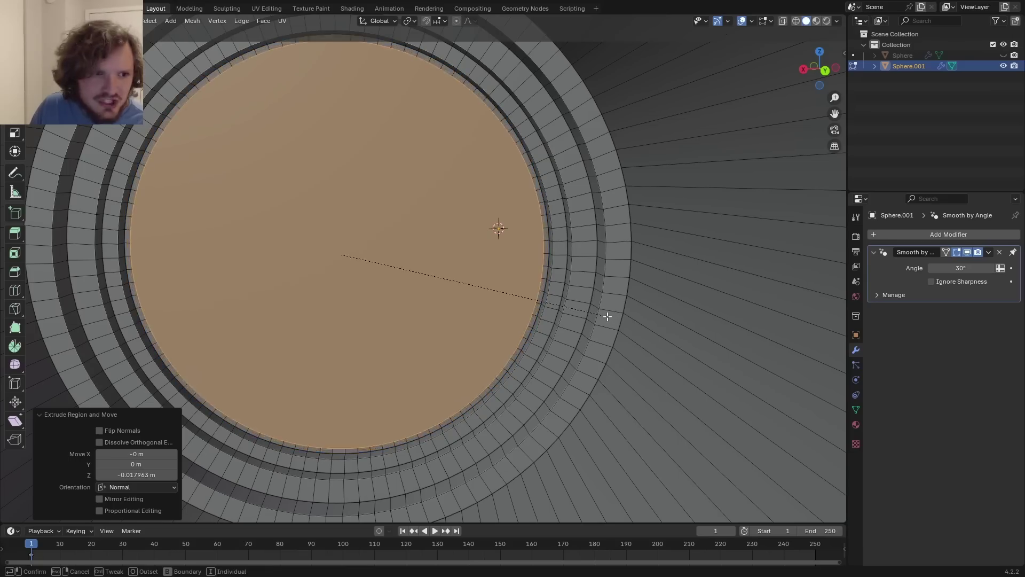
click(595, 314)
key(e)
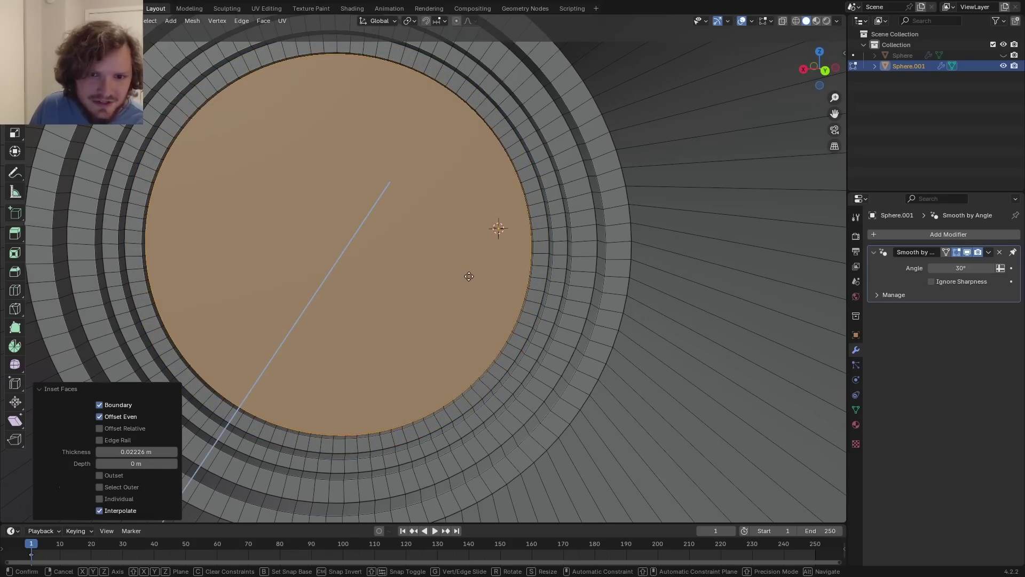
click(469, 276)
scroll(422, 278, down, 4)
key(Tab)
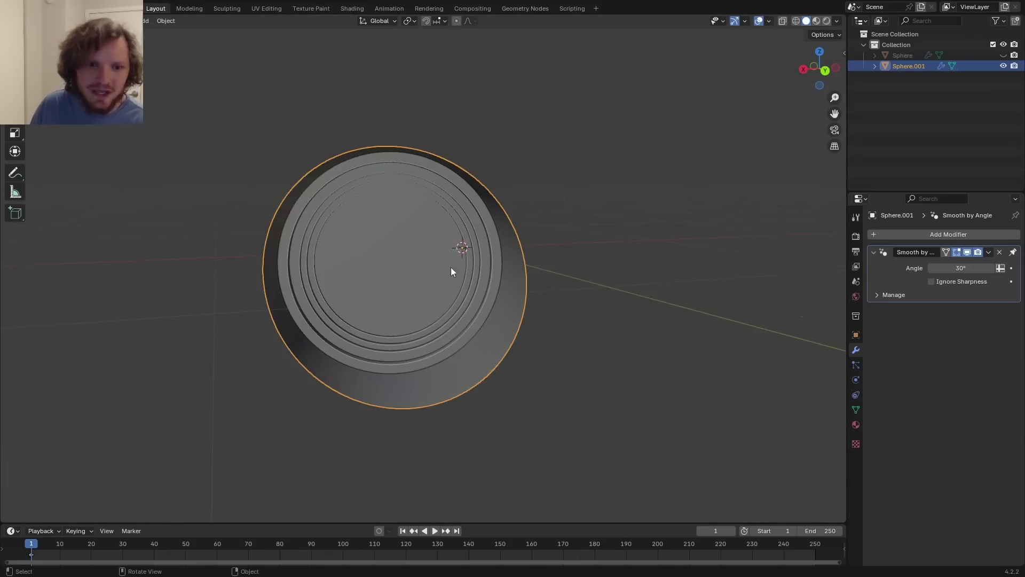
Unhide the head sphere and bevel the eye's outermost lens-ring edge loop by about 0.006 m with one segment.
key(alt+h)
scroll(479, 293, down, 4)
middle_drag(421, 274, 322, 281)
scroll(591, 234, up, 4)
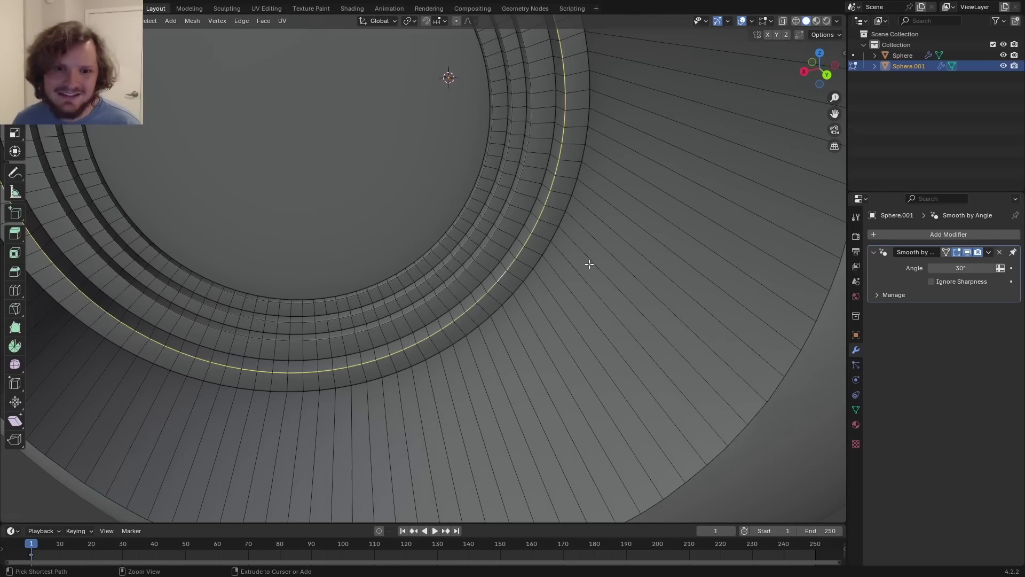
key(ctrl+b)
click(484, 250)
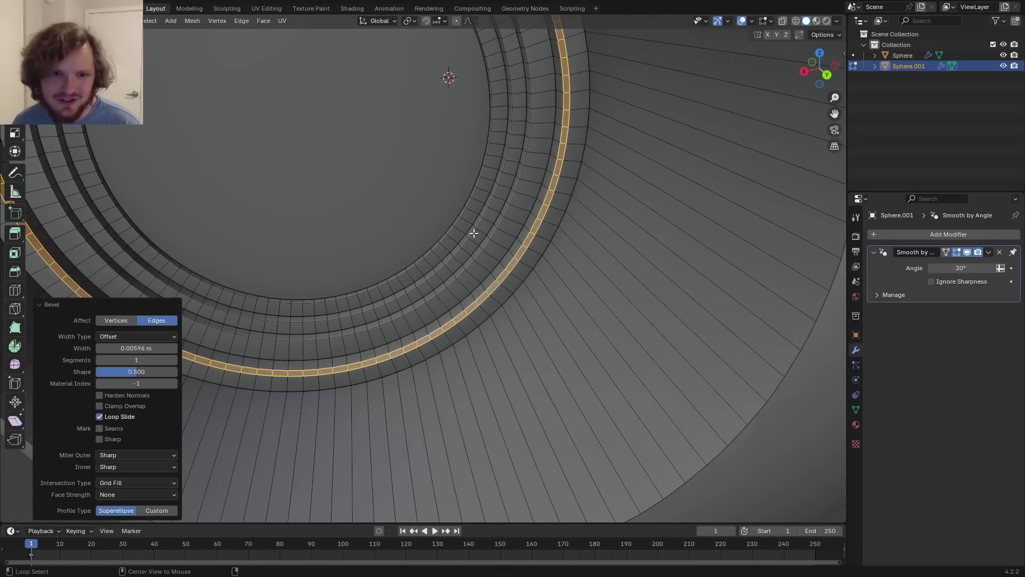
Bevel the edge loops of the two inner lens rings as well.
scroll(474, 233, up, 3)
key(ctrl+b)
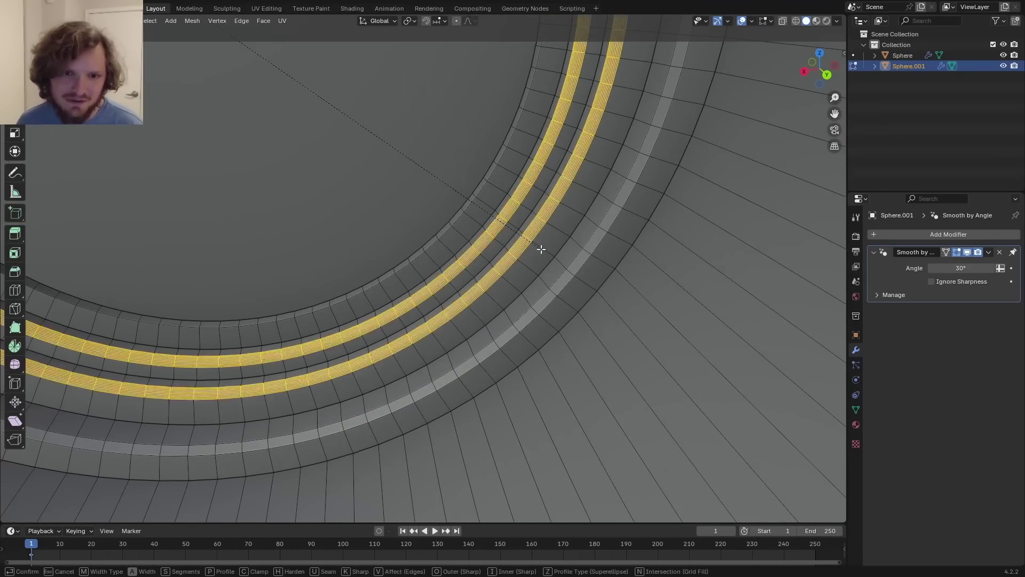
click(538, 252)
key(Tab)
scroll(465, 220, down, 8)
Select the eye's flat centre face and scale it down with proportional editing, undoing the first attempt and scaling it again.
key(Tab)
key(3)
click(440, 206)
mouse_move(465, 220)
middle_down()
mouse_move(439, 206)
mouse_move(466, 210)
middle_up()
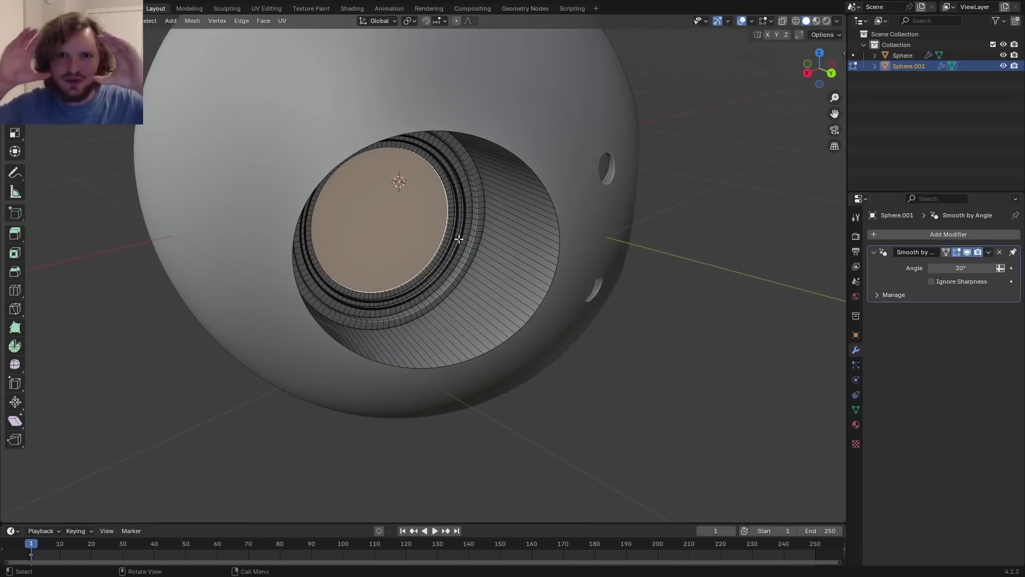
key(s)
key(o)
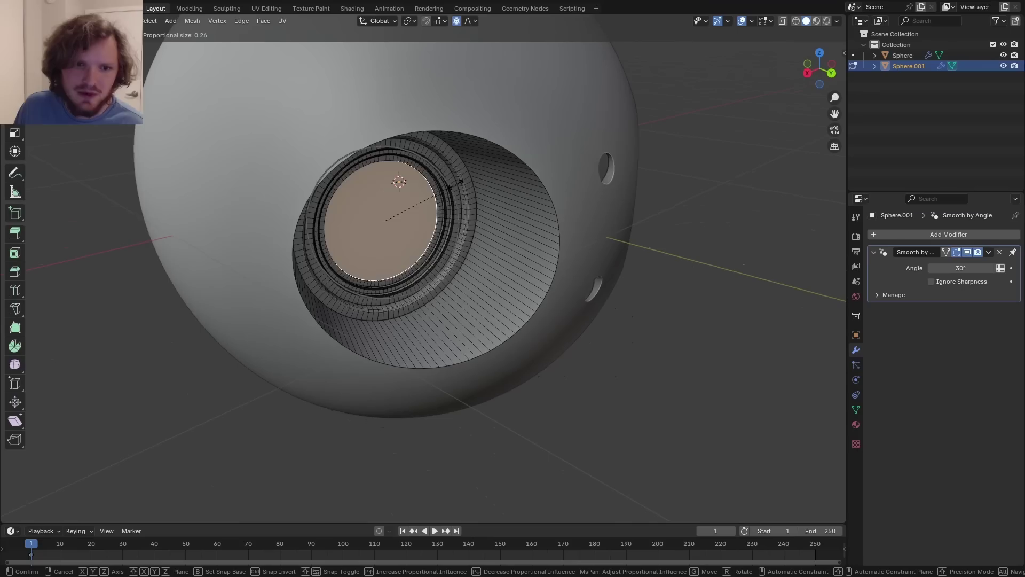
click(439, 196)
key(ctrl+z)
key(s)
click(468, 195)
key(Tab)
Add a Mirror modifier to the eye object so both sockets get the stepped lens.
scroll(466, 194, down, 5)
click(829, 73)
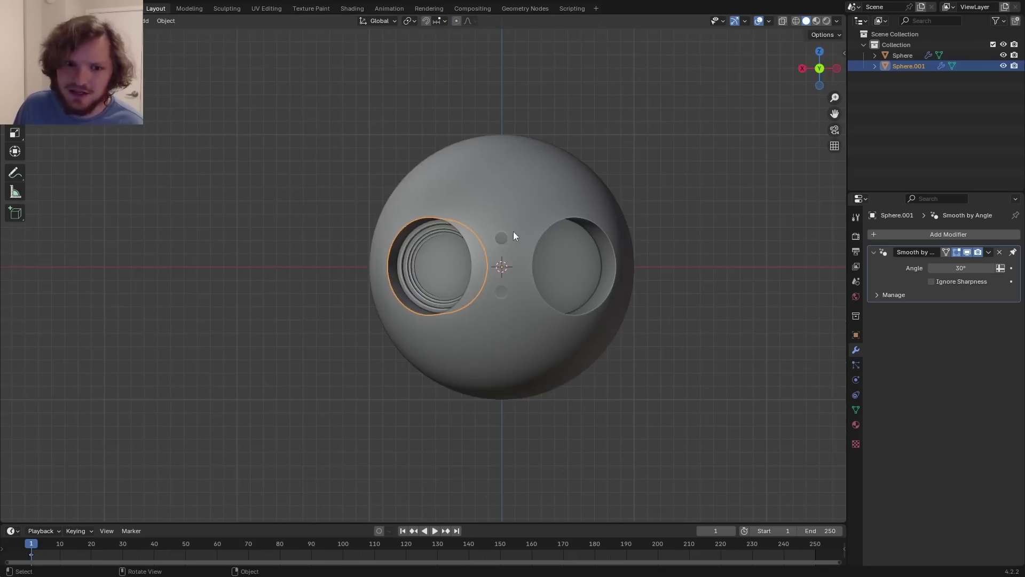
middle_drag(514, 232, 527, 244)
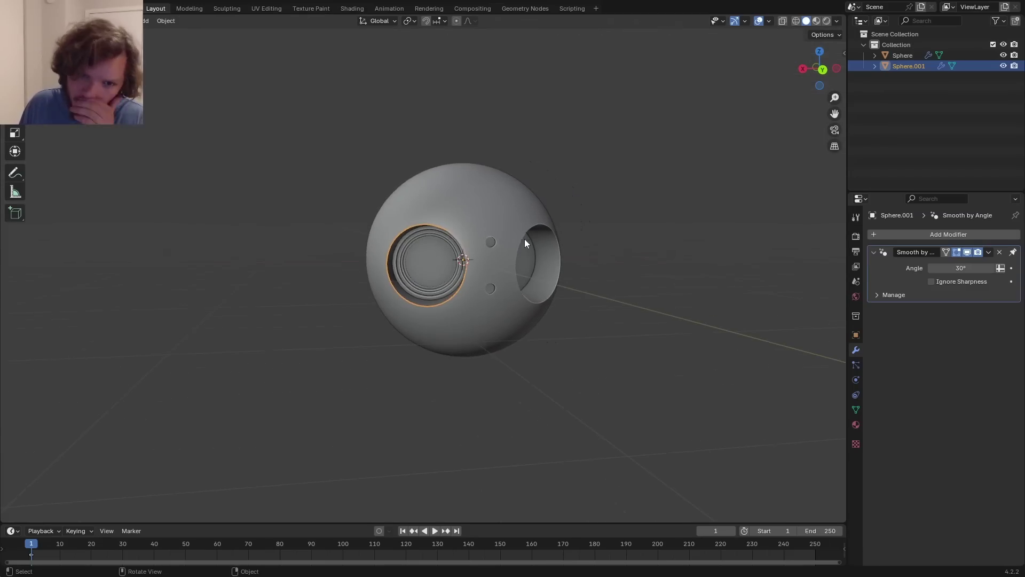
scroll(521, 248, up, 2)
click(924, 235)
text(mirro)
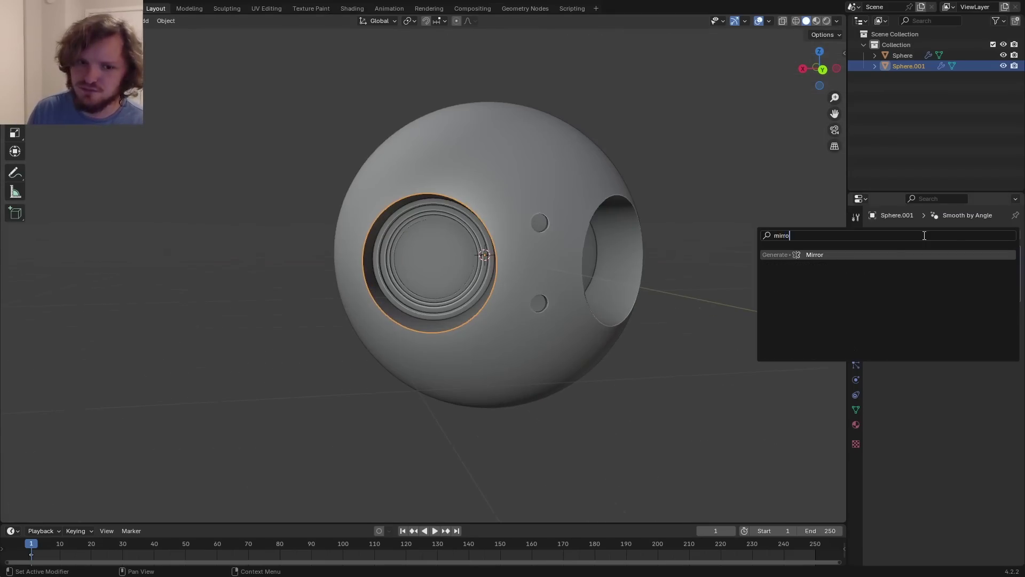
key(Return)
middle_drag(631, 229, 598, 267)
middle_drag(717, 331, 512, 232)
Rename the sphere object as head and the eye object as eyes.
double_click(902, 55)
text(head)
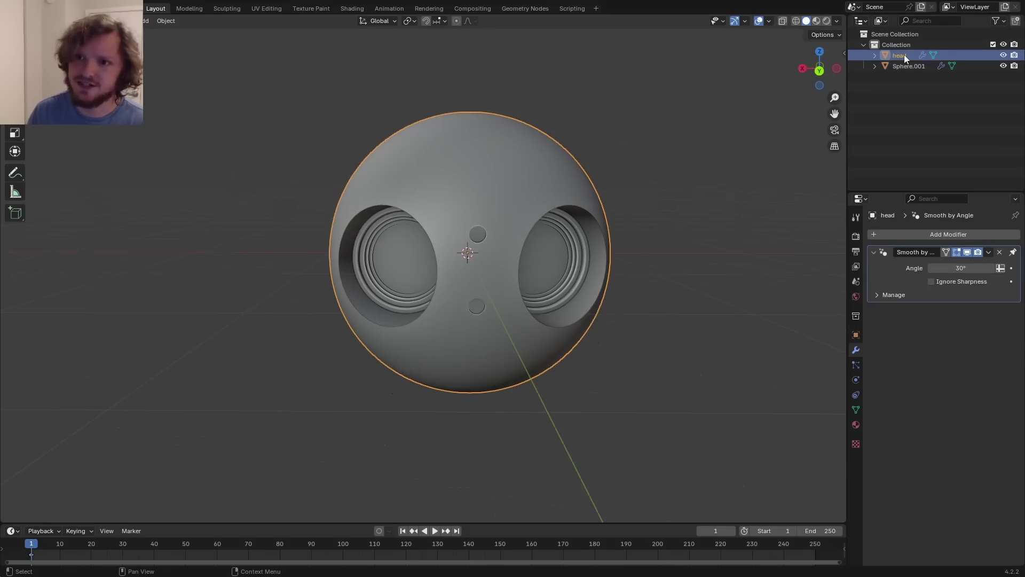
double_click(921, 68)
text(eyes)
key(Return)
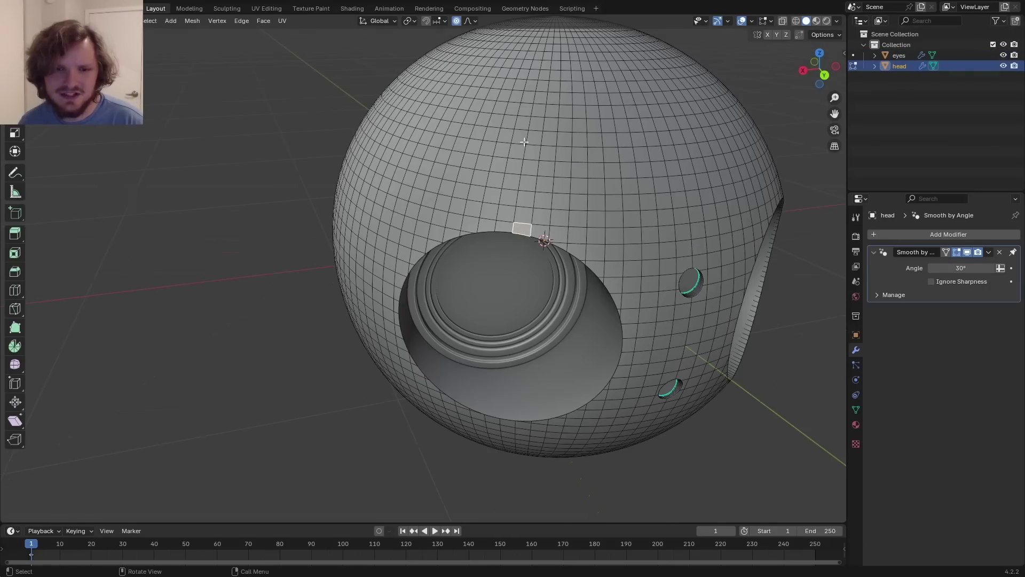
Select the strip of head faces running upward from the eye socket's upper edge and compare it with the Roz reference image.
middle_drag(524, 142, 509, 264)
scroll(558, 197, up, 1)
ctrl+click(517, 248)
shift+middle_drag(549, 140, 511, 289)
ctrl+click(551, 188)
scroll(511, 288, up, 3)
key(alt+Tab)
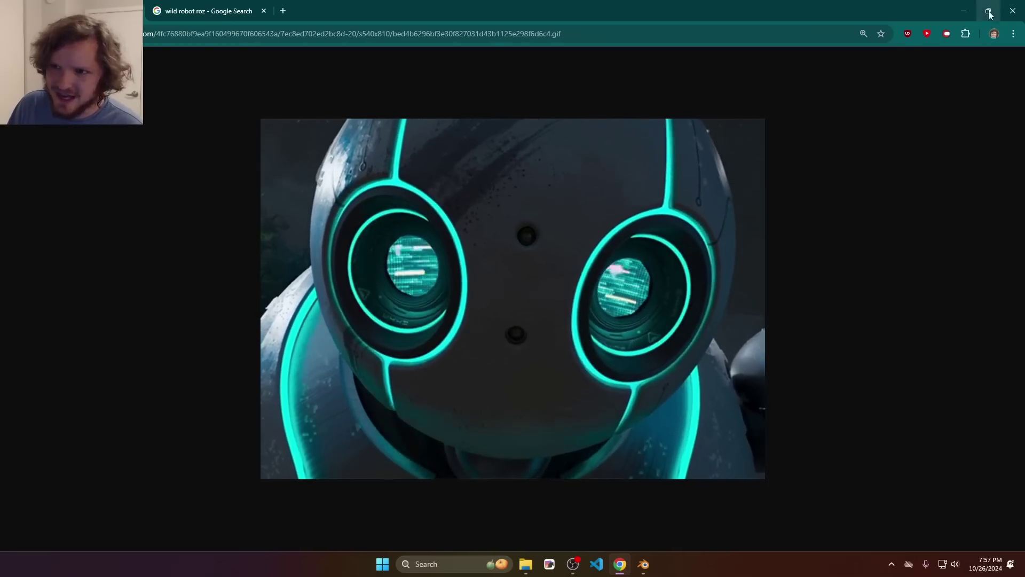
key(alt+Tab)
Extrude the selected face strip along its normals by about -0.008 m to form a shallow groove.
key(alt+e)
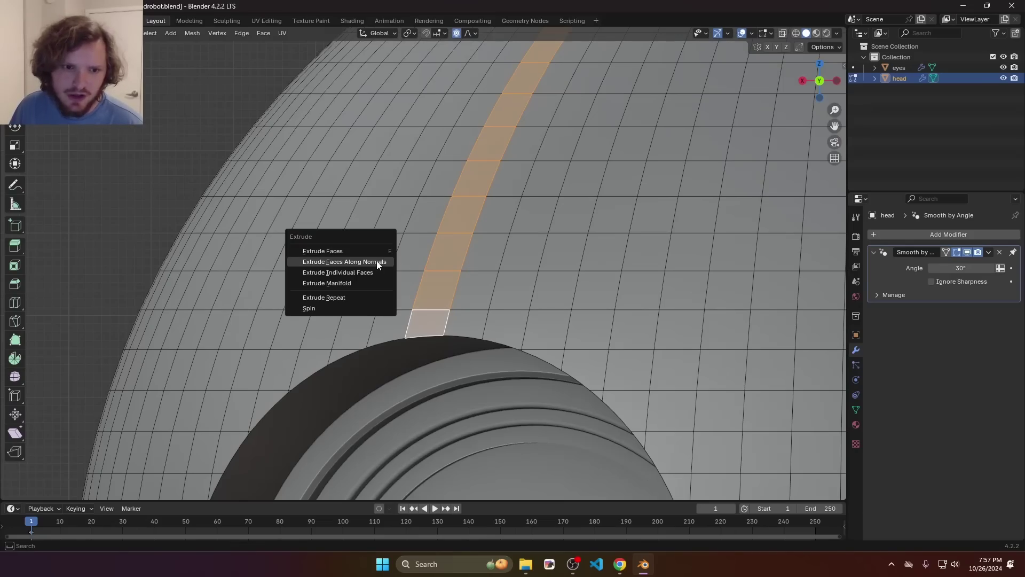
click(374, 261)
click(403, 292)
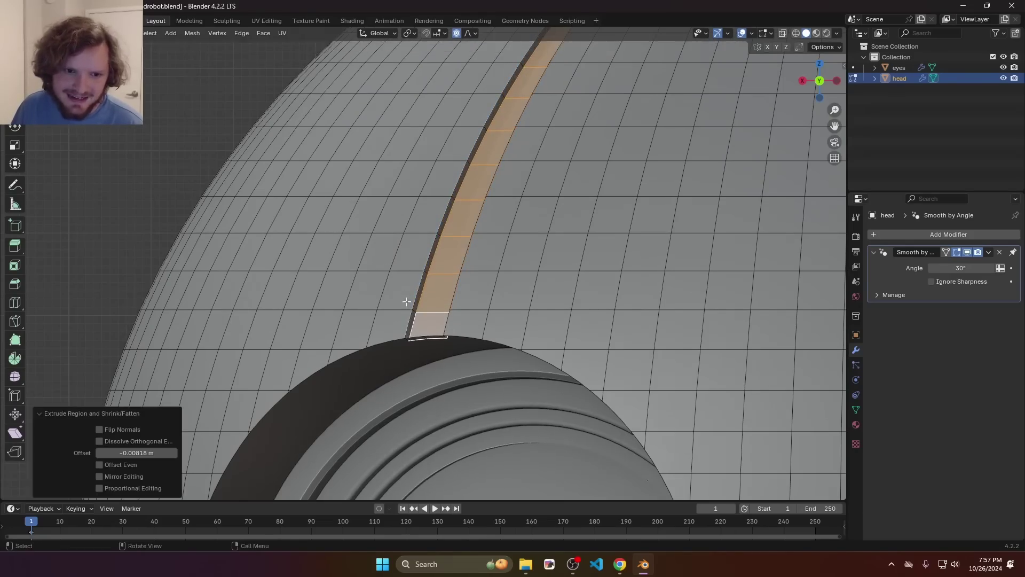
Delete the small end faces that close the groove where it meets the eye socket.
middle_drag(415, 315, 456, 360)
click(462, 369)
ctrl+click(405, 373)
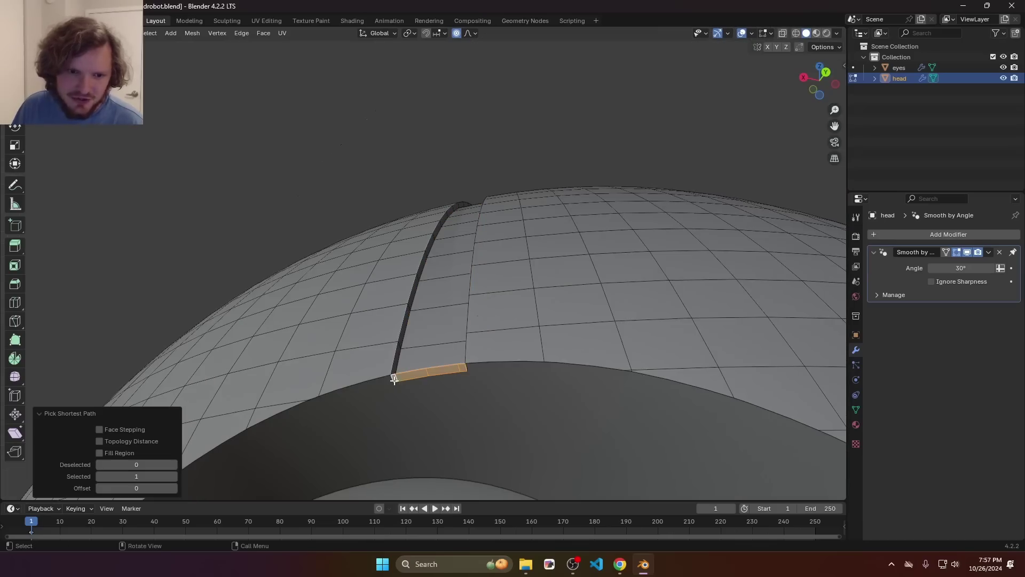
key(x)
click(376, 307)
Set the snap target to Edge and move the groove's open end edges onto the rim of the eye socket.
scroll(426, 409, up, 1)
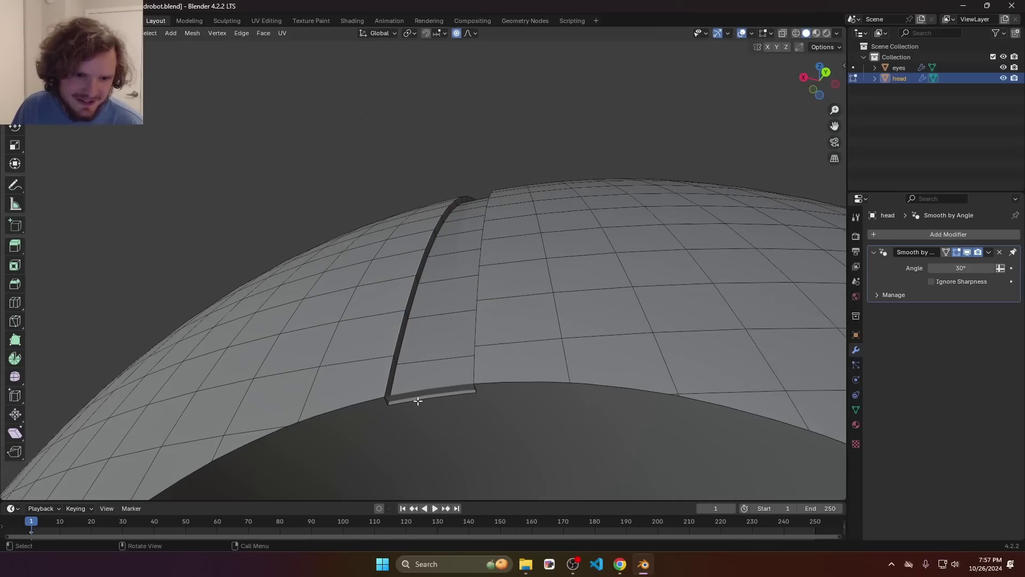
middle_drag(421, 392, 410, 378)
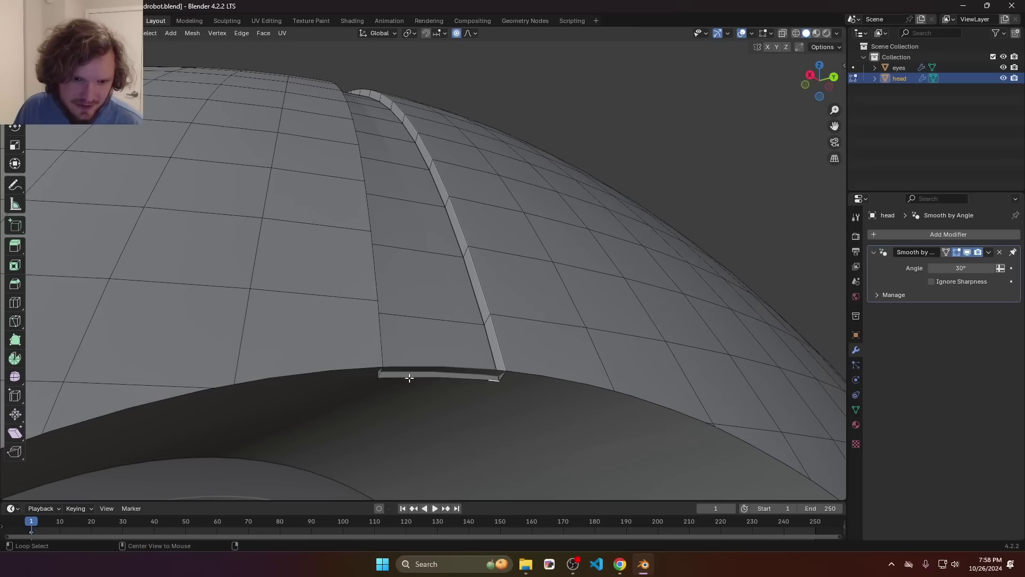
click(436, 34)
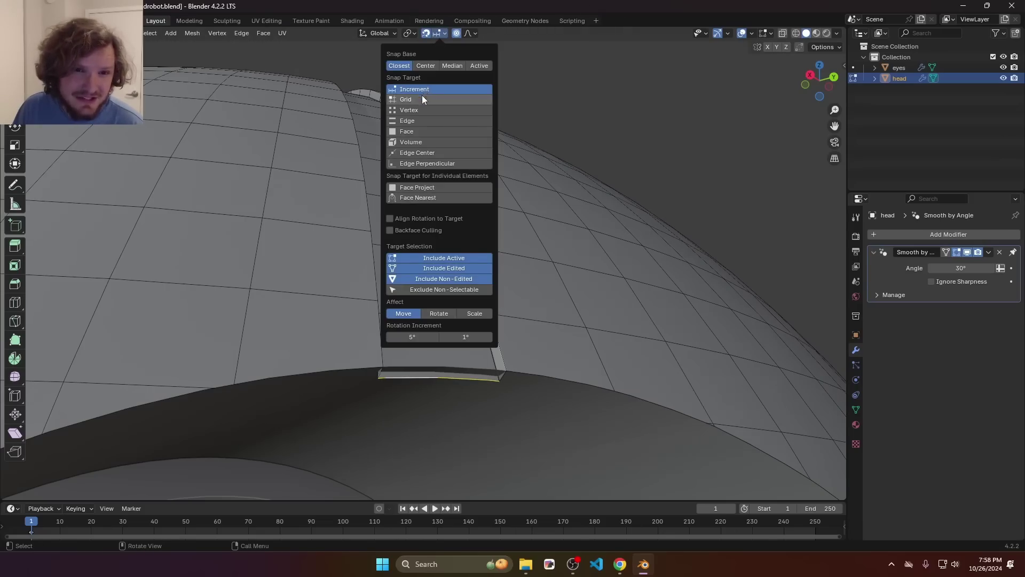
click(422, 121)
key(g)
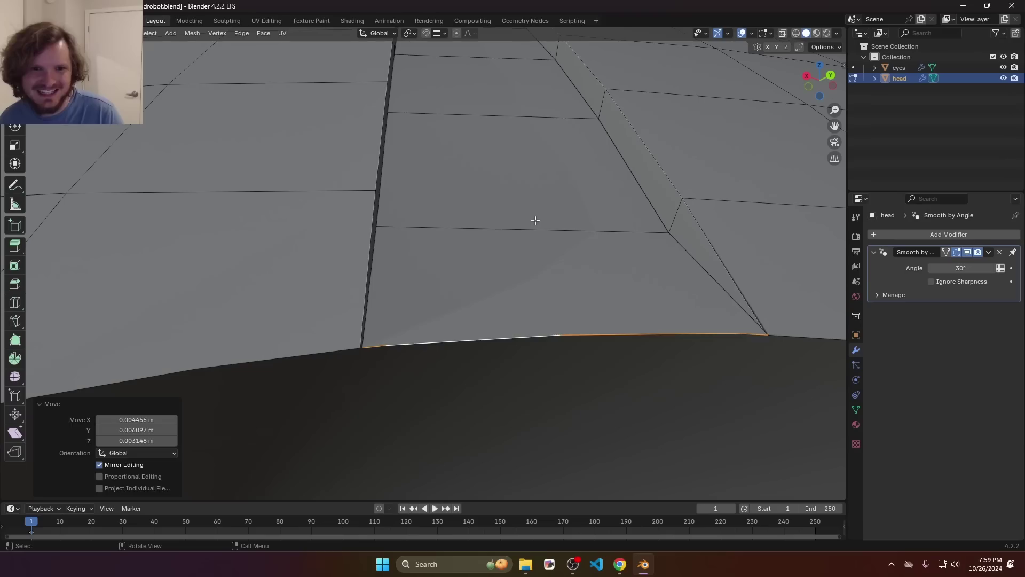
Shift the cross edges of the groove floor nearest the eye socket along the Y axis to even out its slope.
key(3)
click(538, 217)
key(2)
click(523, 229)
middle_drag(571, 243, 536, 104)
key(g)
key(y)
click(640, 314)
click(546, 139)
key(g)
key(y)
click(556, 136)
key(Tab)
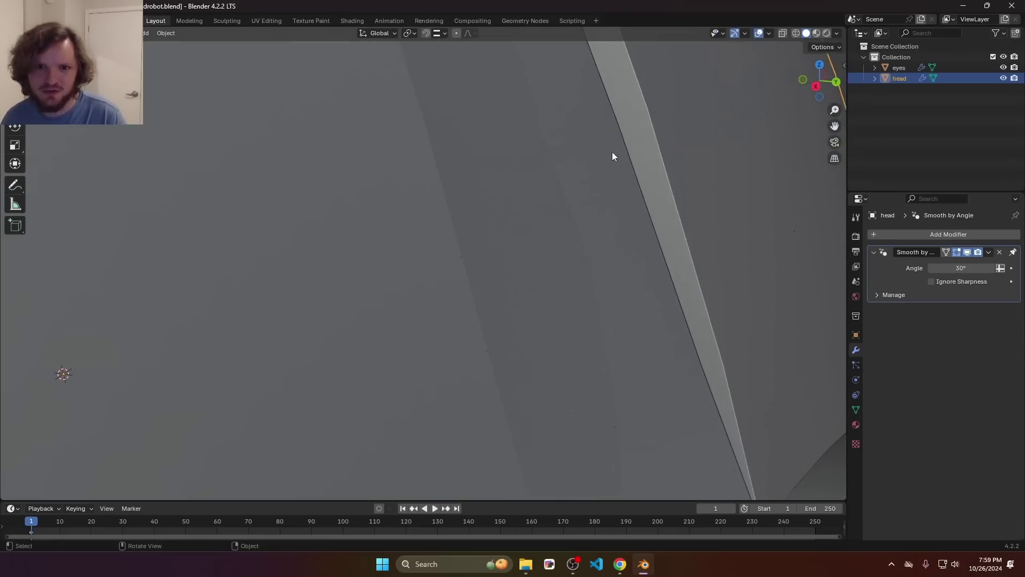
Add a Mirror modifier to the head with Bisect enabled on the X axis.
scroll(612, 151, down, 7)
key(ctrl+KP_1)
click(933, 234)
text(mirr)
key(Return)
click(939, 279)
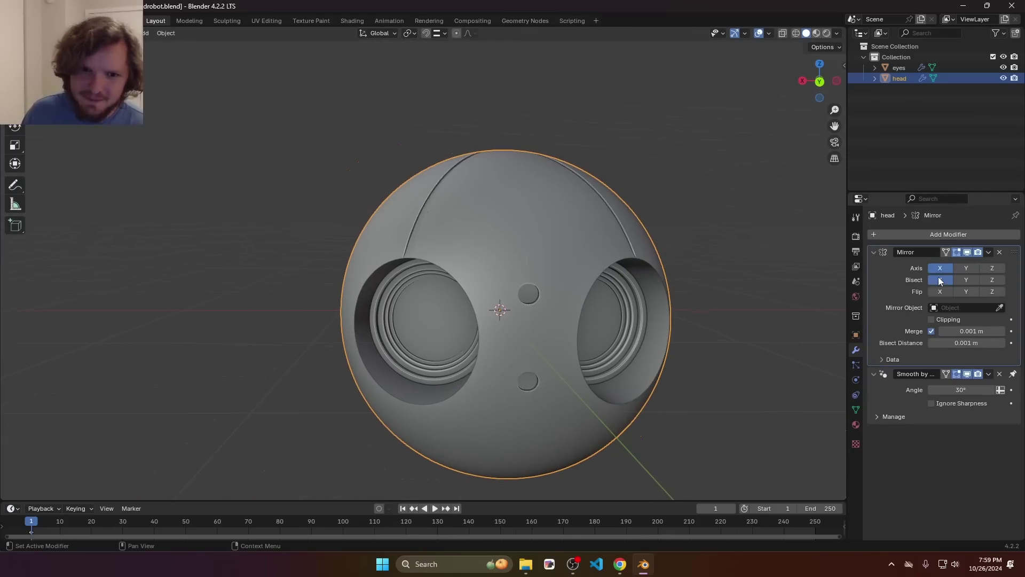
Select the strip of head faces running downward from the eye socket's lower edge.
middle_drag(668, 251, 658, 270)
key(Tab)
scroll(469, 401, up, 1)
middle_drag(458, 455, 464, 350)
alt+click(438, 357)
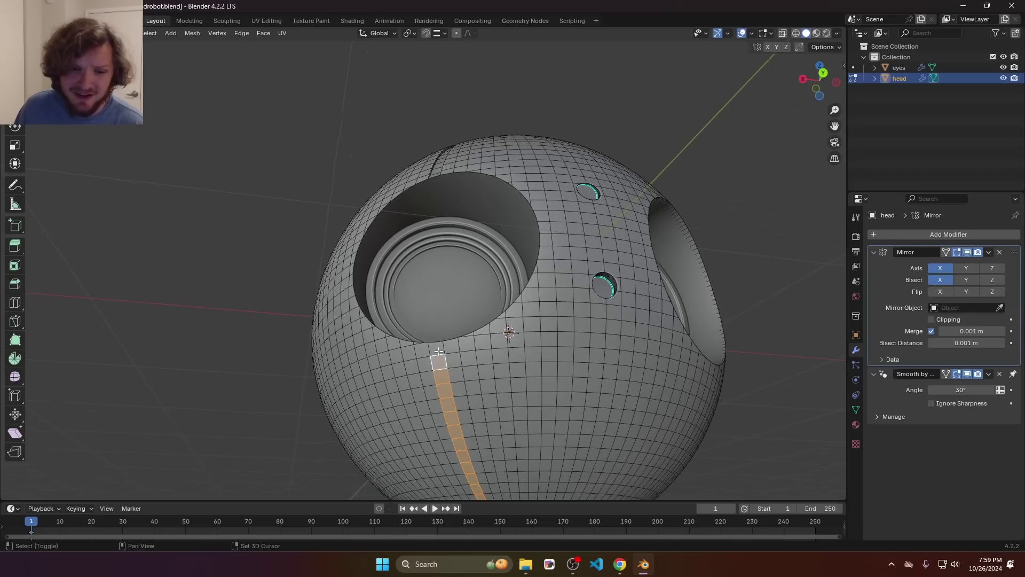
shift+click(439, 350)
scroll(470, 336, down, 3)
mouse_move(507, 320)
middle_down()
mouse_move(508, 366)
mouse_move(478, 352)
middle_up()
drag(448, 180, 396, 215)
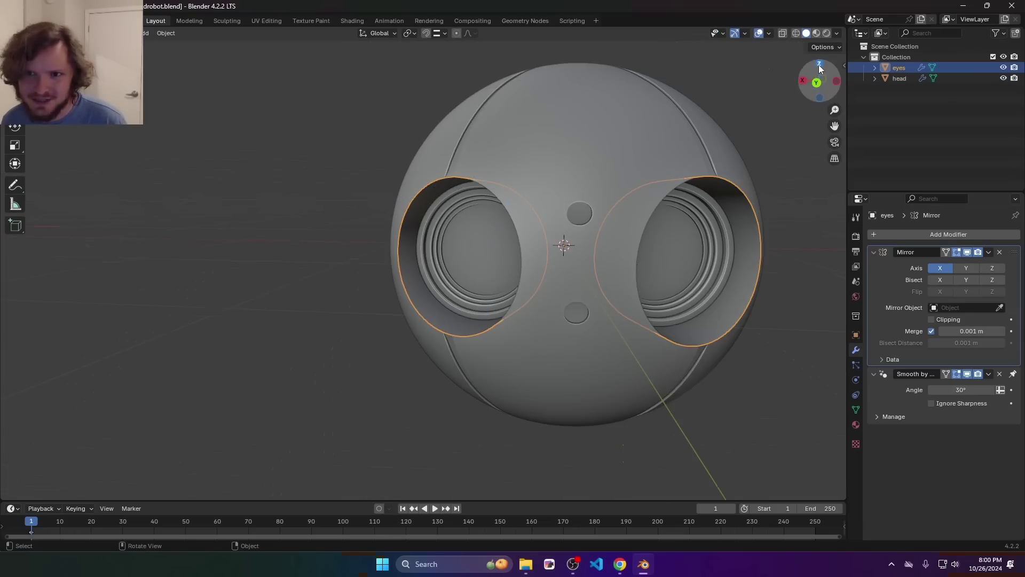
Bisect the whole eyes mesh from the top view along a line just inside and parallel to the socket's slanted outer rim.
click(819, 65)
key(Tab)
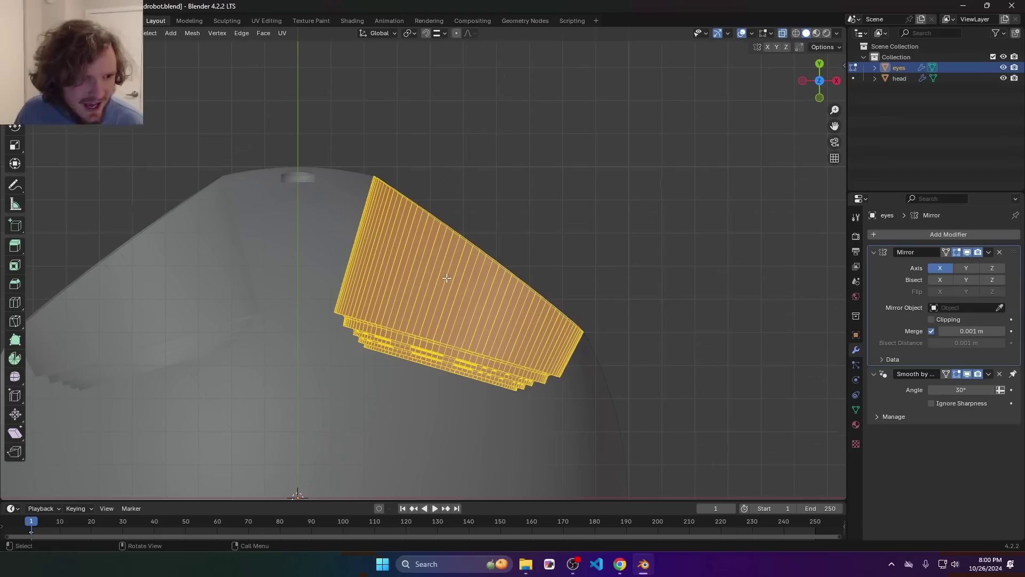
key(F3)
text(bi)
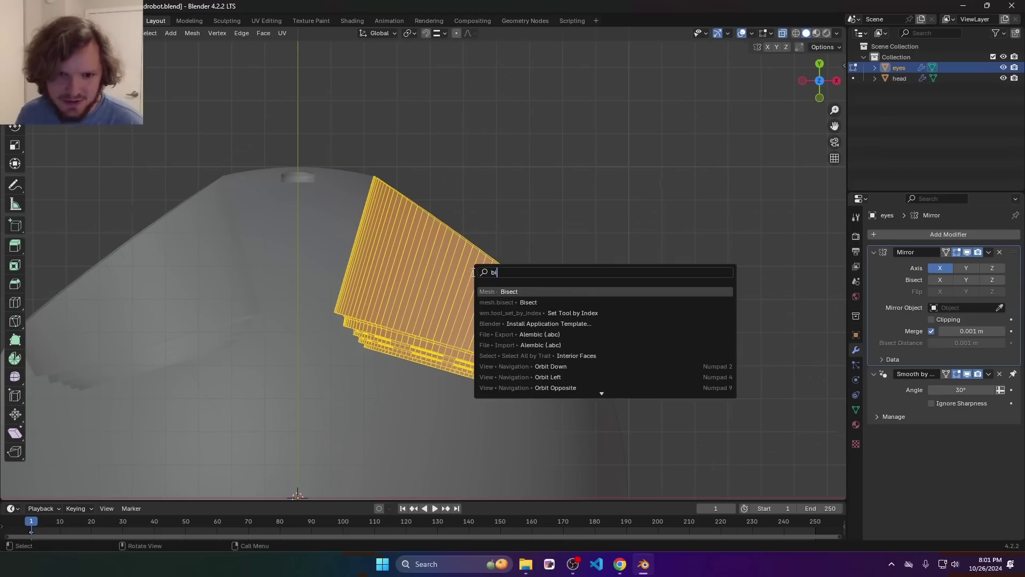
key(Return)
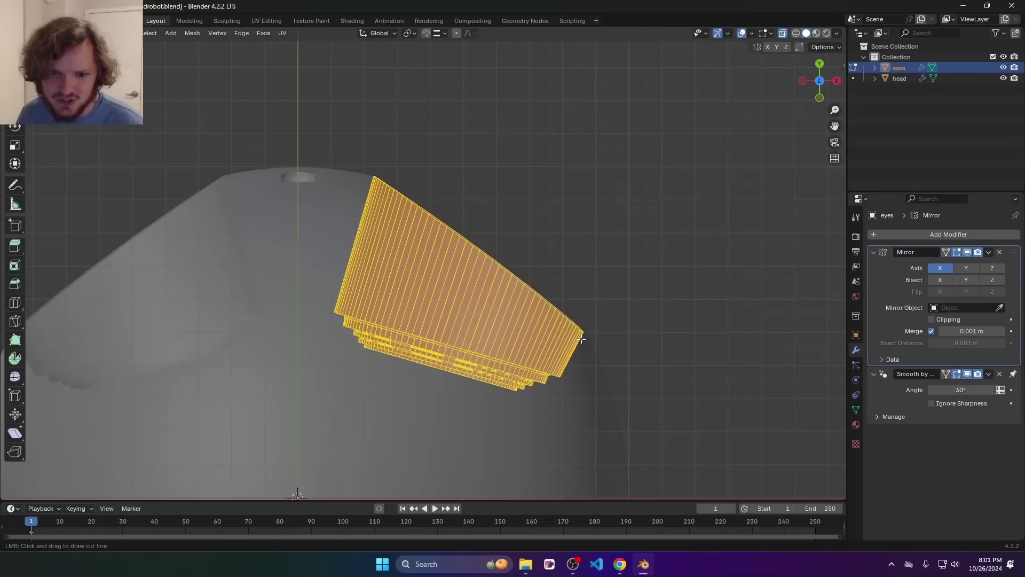
drag(581, 338, 414, 220)
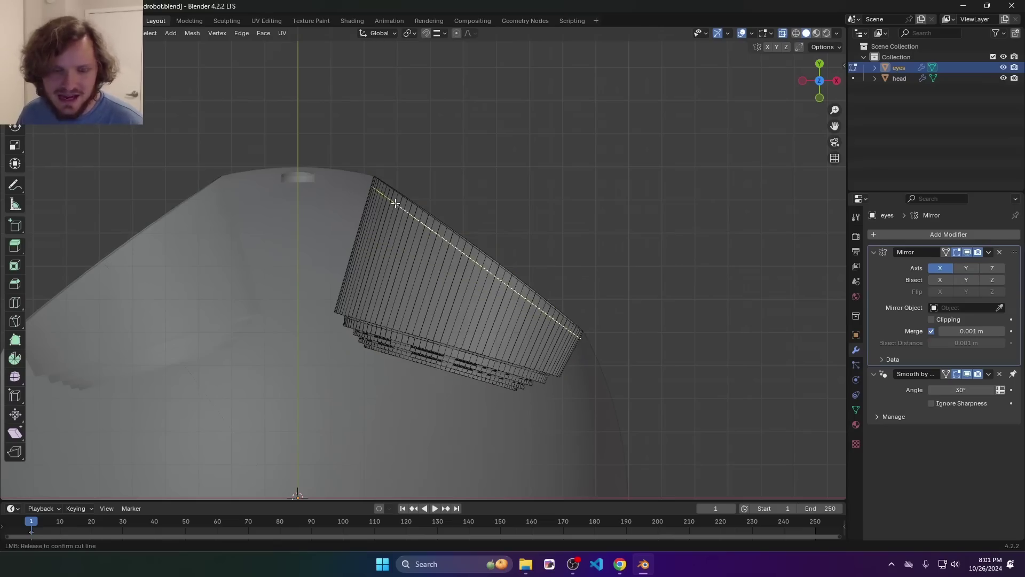
drag(396, 202, 395, 202)
Add a loop cut around the socket wall close to the bisected rim and slide it into place.
key(ctrl+r)
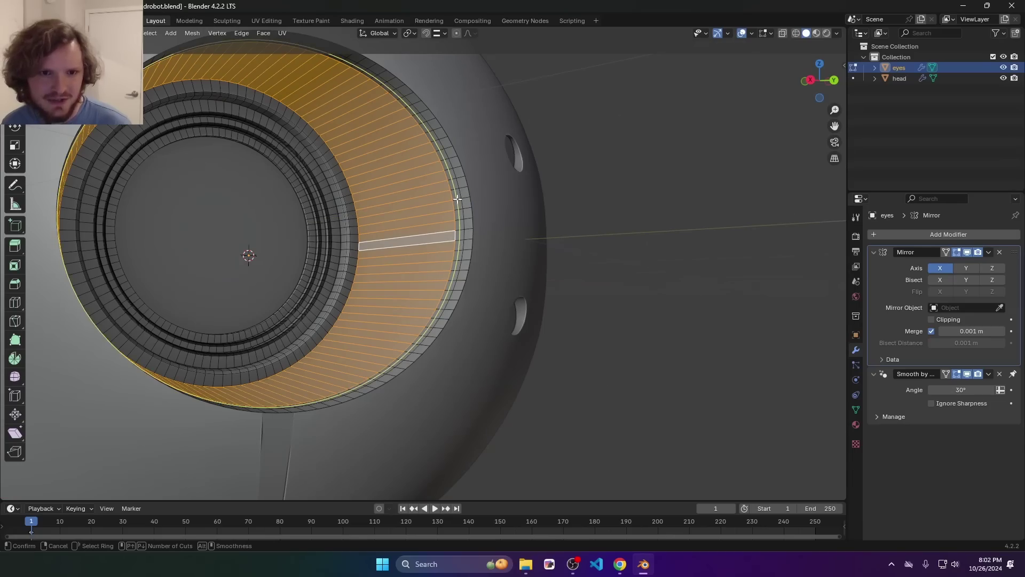
scroll(458, 199, up, 2)
click(459, 199)
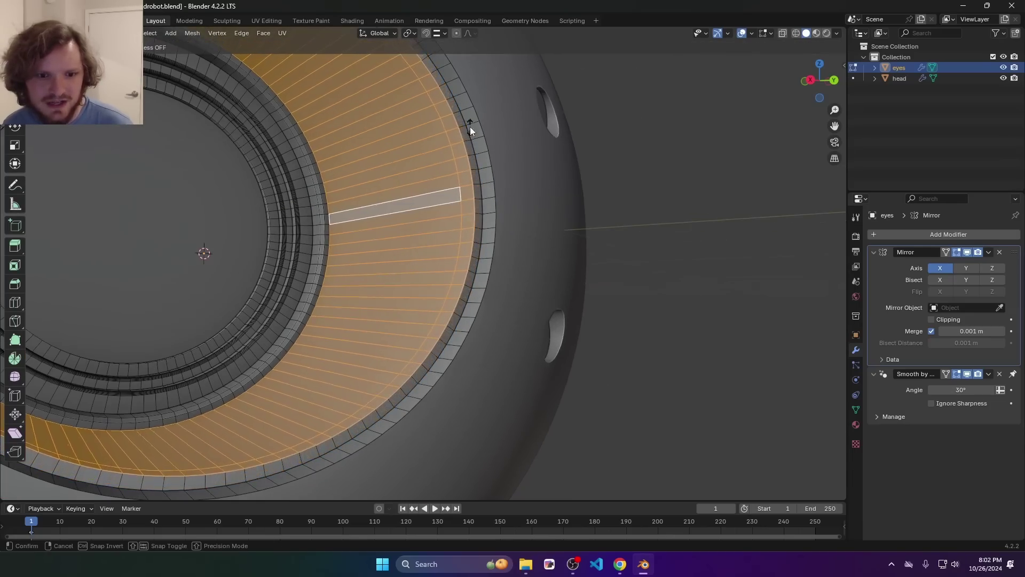
click(470, 144)
Try extruding the selected socket-wall faces along their normals by 0.0176 m, and undo it.
scroll(459, 155, down, 5)
scroll(452, 157, up, 4)
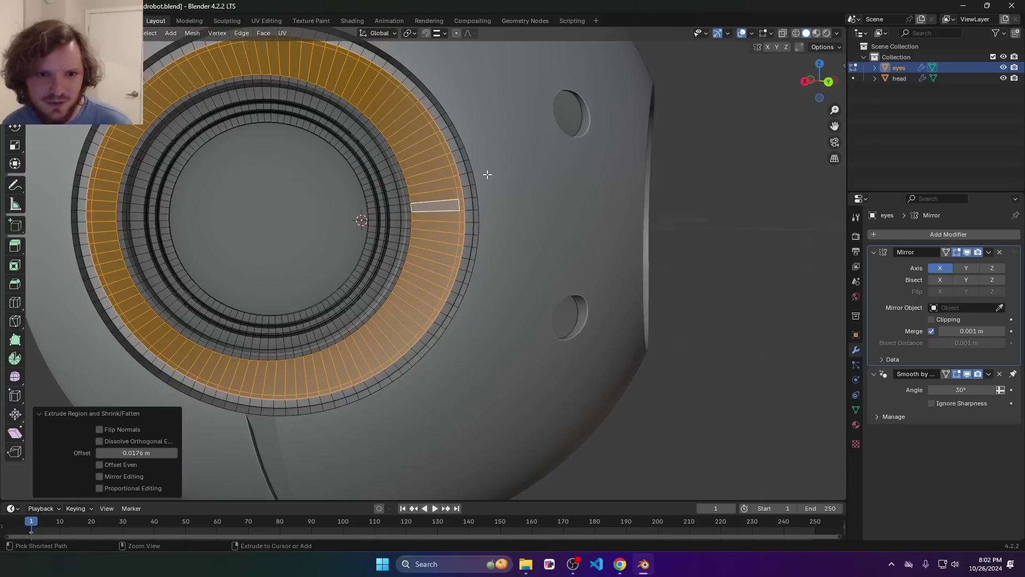
scroll(453, 156, up, 1)
key(ctrl+z)
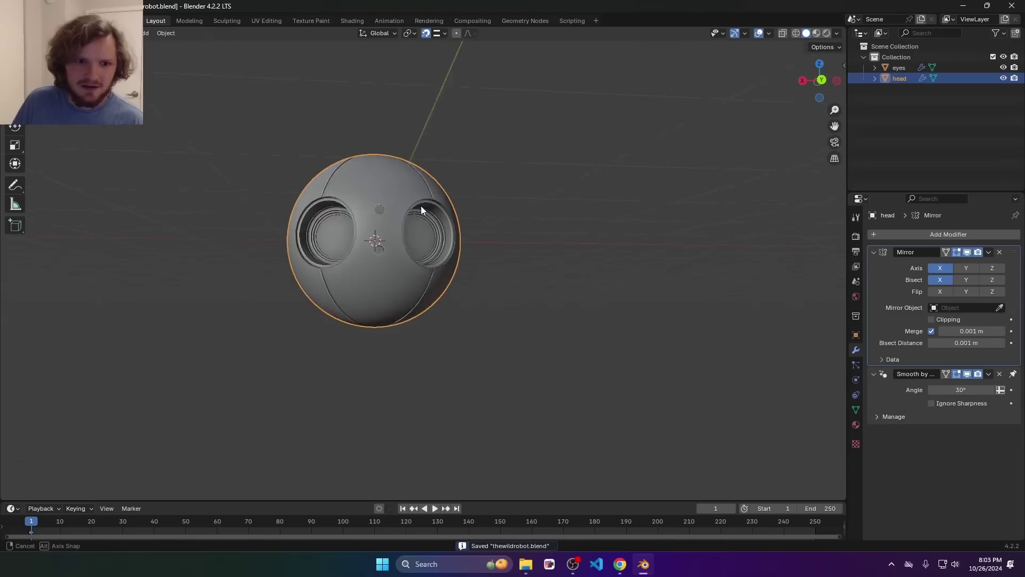
Split off a new area beneath the 3D viewport and turn it into a Shader Editor.
middle_drag(420, 206, 425, 213)
scroll(422, 213, up, 1)
scroll(423, 216, up, 2)
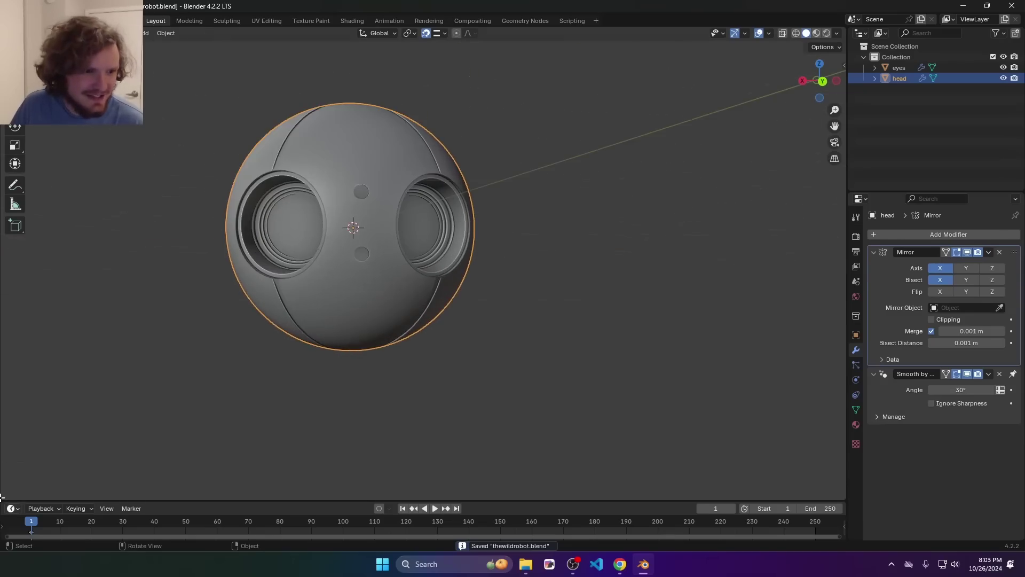
drag(2, 500, 3, 244)
click(12, 252)
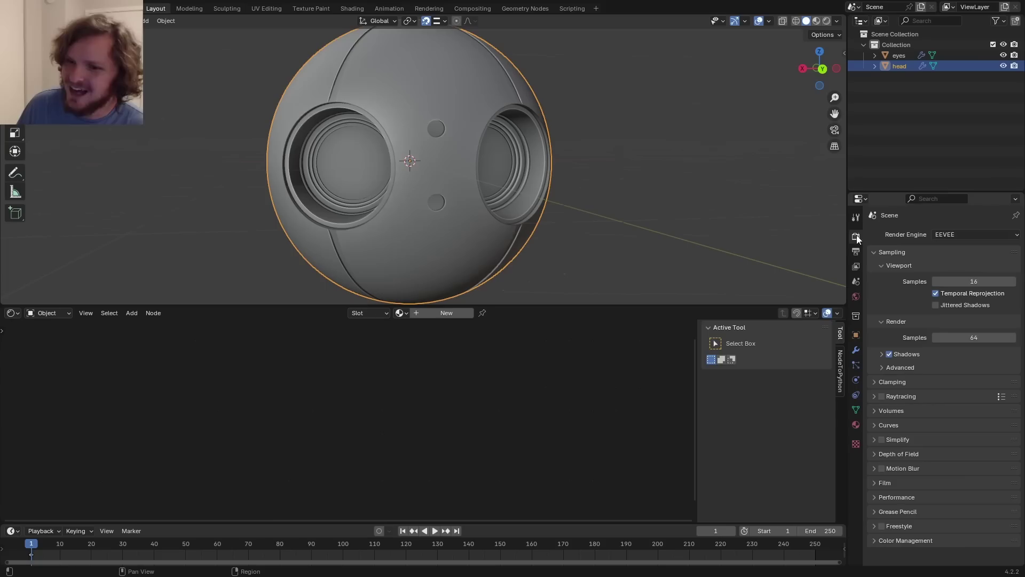
Set the render engine to Cycles with GPU Compute and show the viewport in Rendered shading.
click(960, 235)
click(947, 258)
click(955, 261)
click(950, 283)
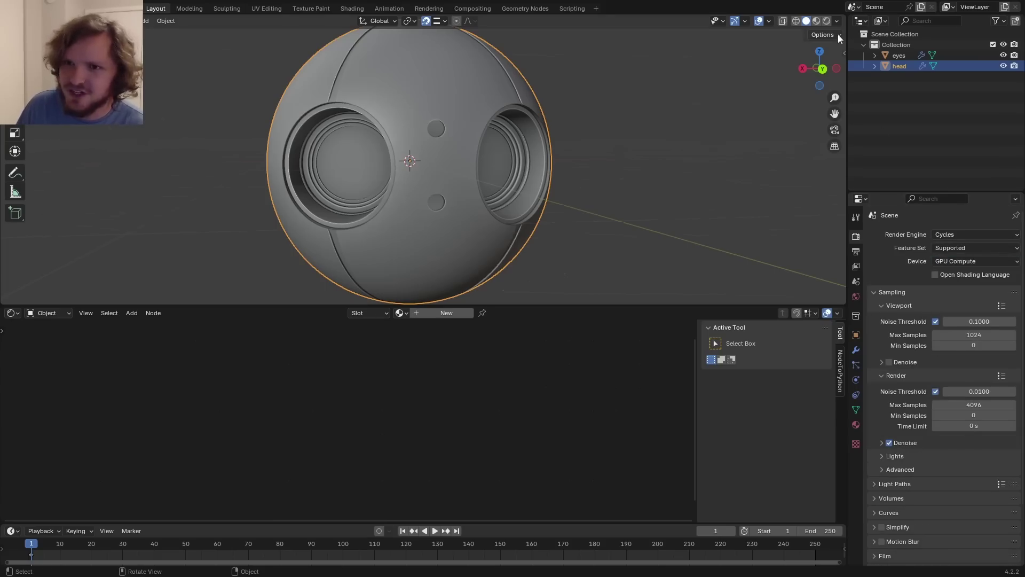
click(827, 21)
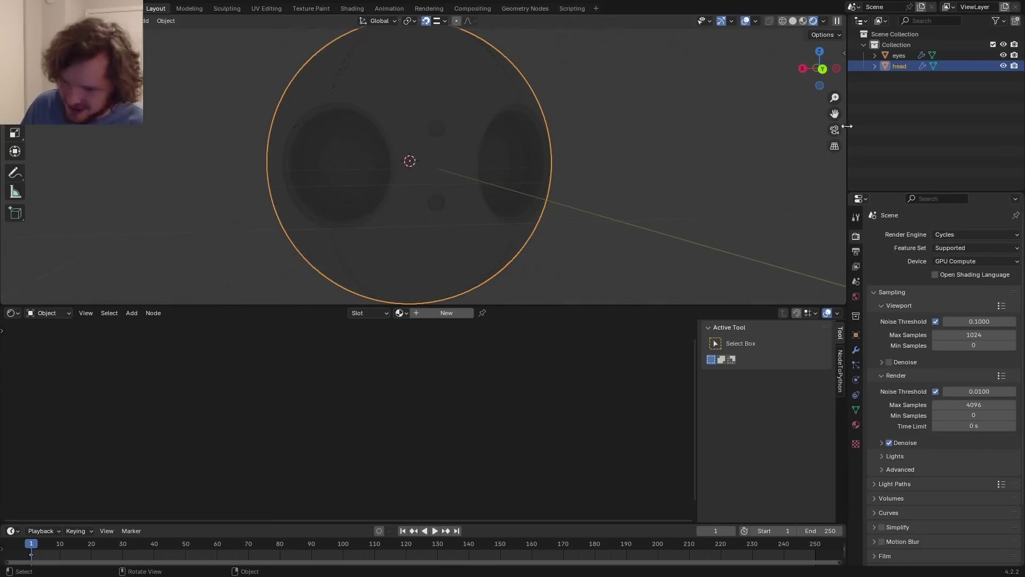
Create a material named main on the head with Metallic 1.000 and a light grey base color.
click(446, 312)
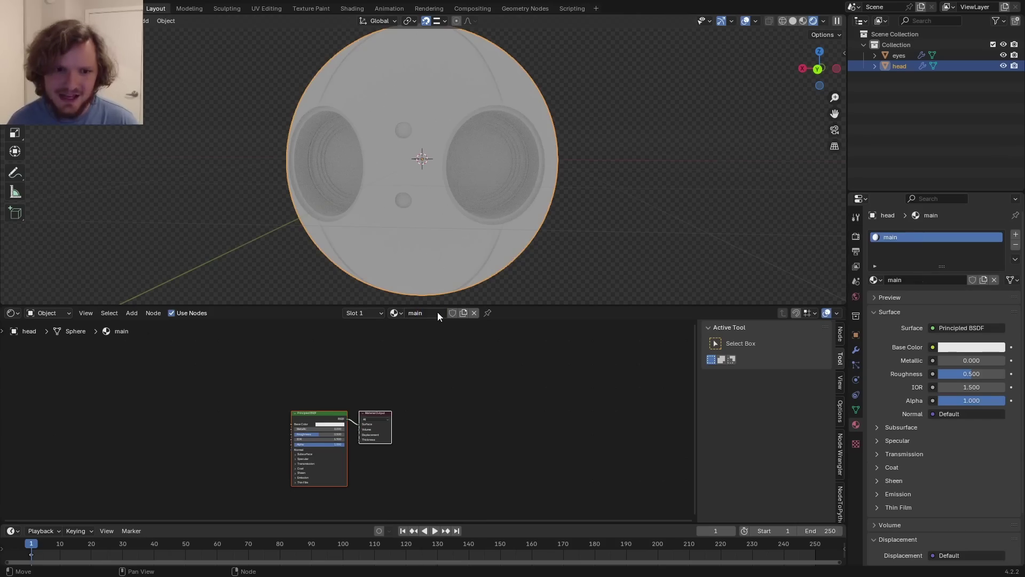
scroll(350, 421, up, 12)
drag(235, 443, 337, 443)
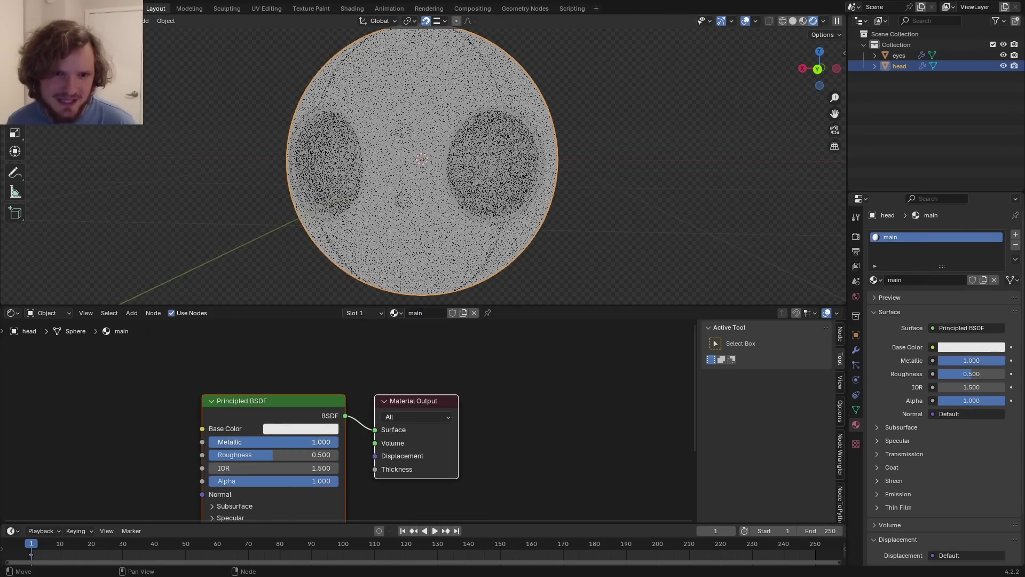
click(302, 430)
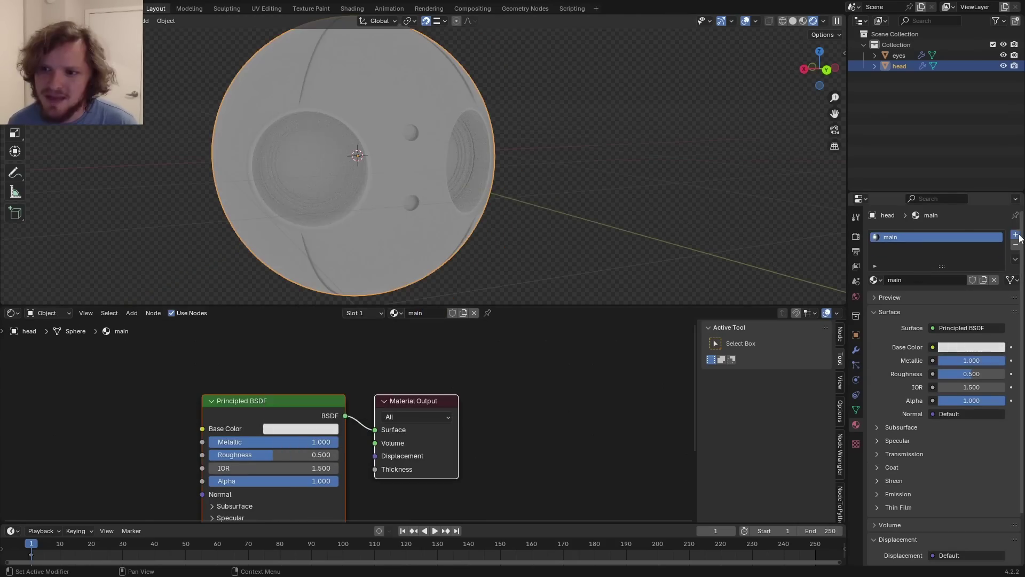
Add a second material to the head, name it emissive, and give it a red base color.
click(1015, 234)
click(914, 293)
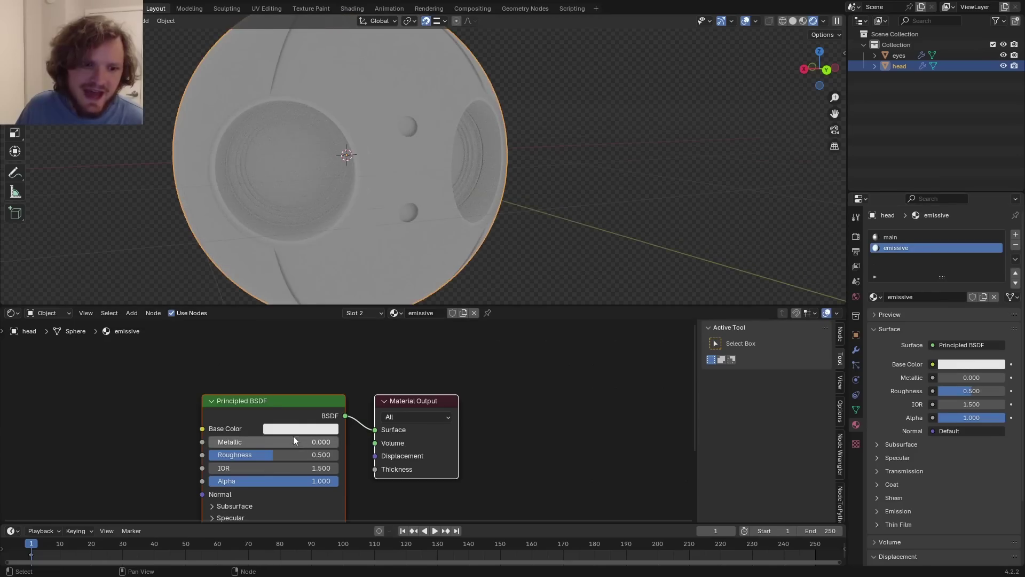
click(299, 429)
click(319, 344)
Assign the emissive material to the grooved seam strip above the eye socket, including its end face at the socket.
shift+middle_drag(299, 137, 342, 212)
key(Tab)
scroll(343, 212, up, 2)
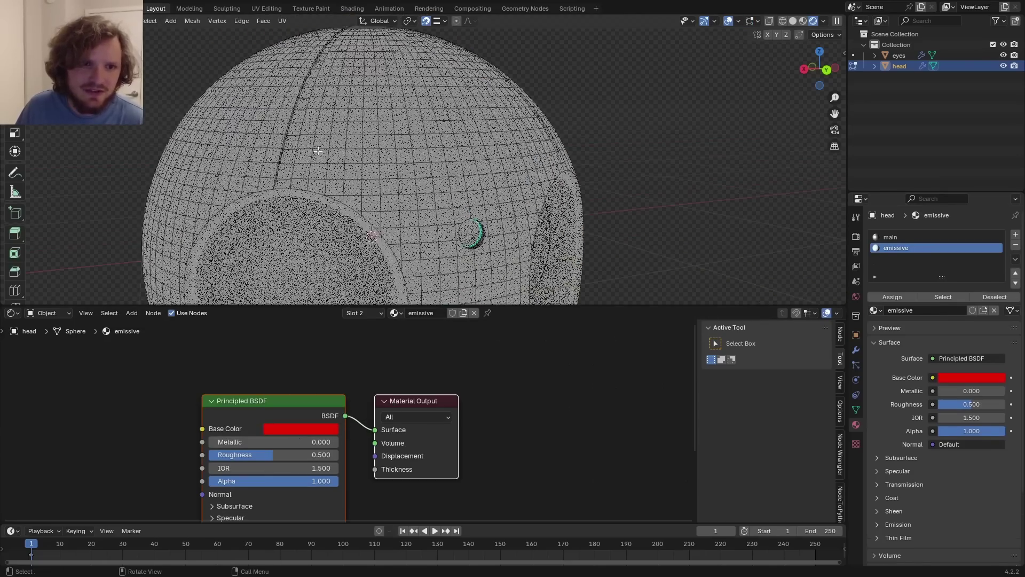
alt+click(291, 161)
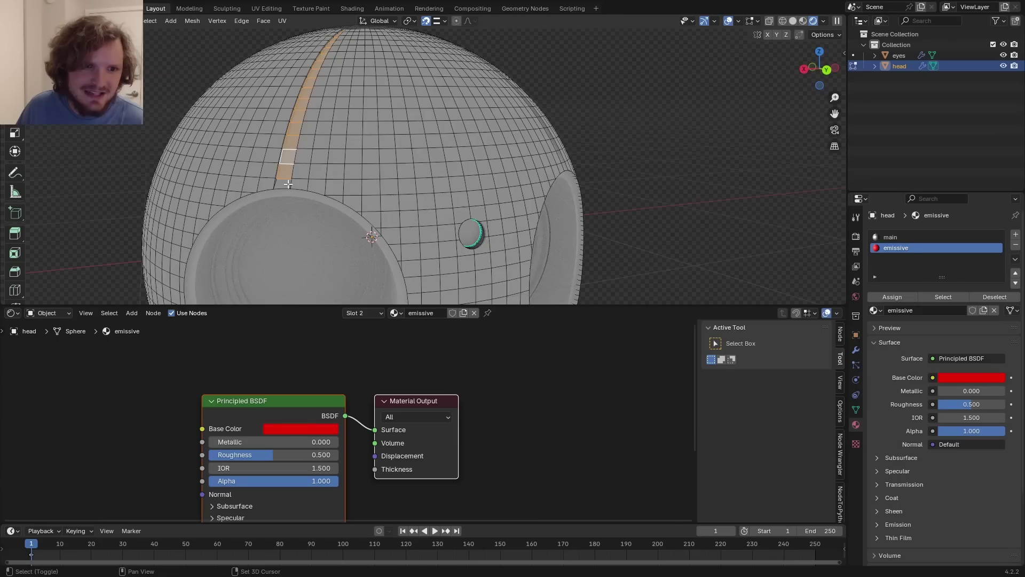
shift+click(289, 185)
middle_drag(504, 149, 474, 163)
alt+shift+click(441, 153)
shift+click(444, 167)
click(895, 247)
click(892, 296)
key(Tab)
middle_drag(293, 98, 394, 160)
scroll(393, 160, down, 5)
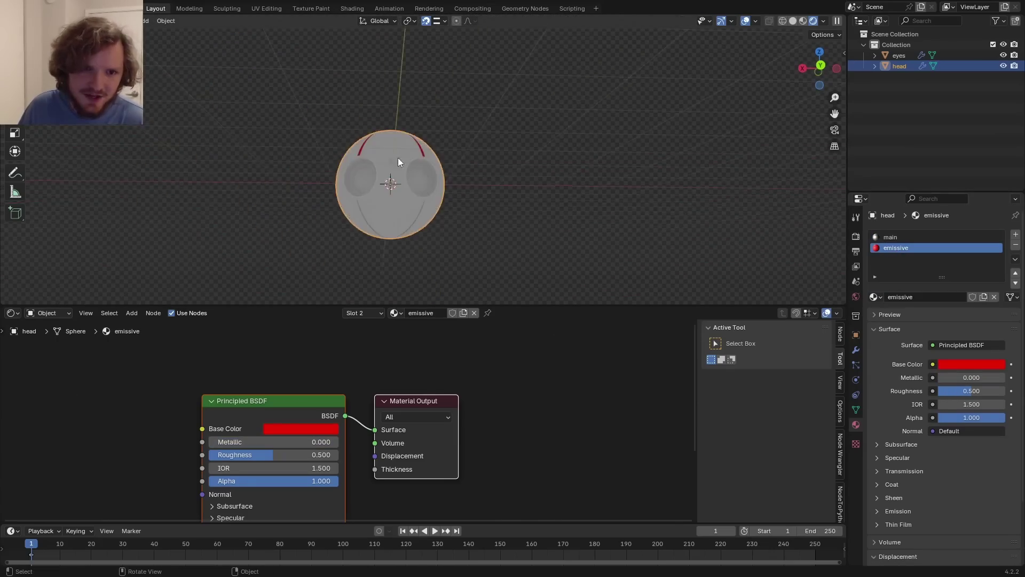
Assign the emissive material to the seam below the eye and, with the eyes joined to the head, to the socket rim.
key(Tab)
scroll(393, 161, up, 6)
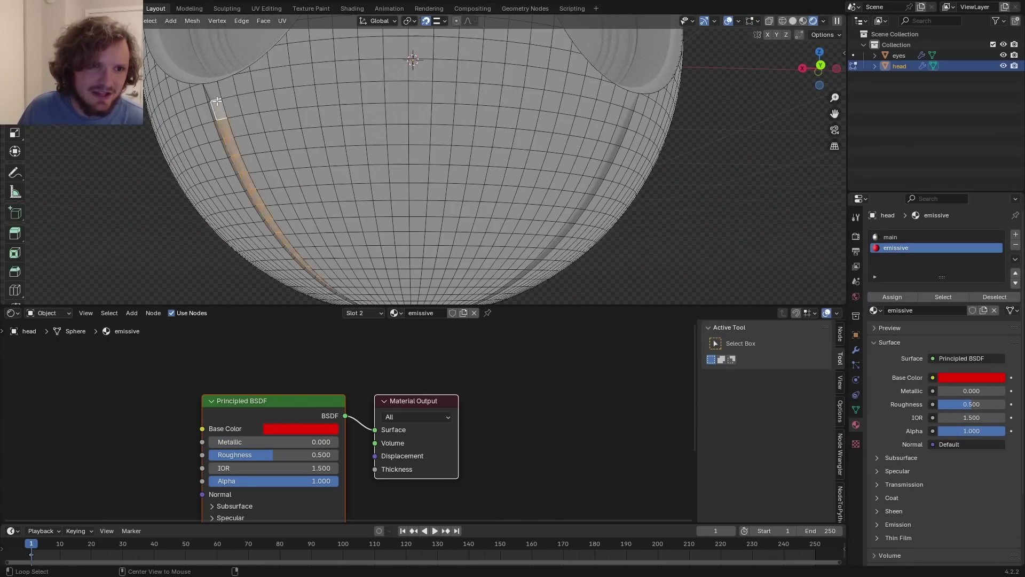
shift+click(213, 96)
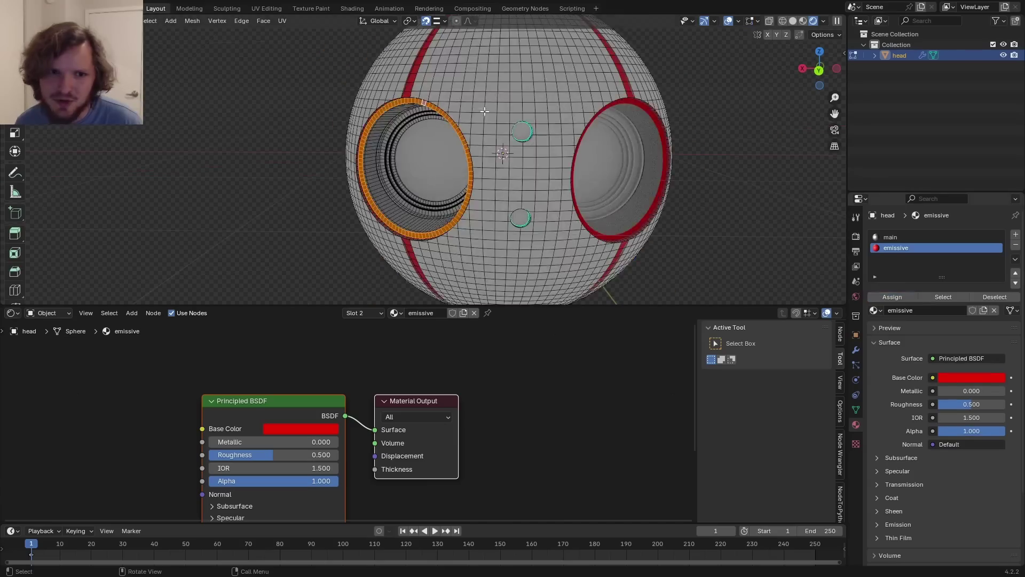
Apply the Mirror modifier on the head object.
key(Tab)
scroll(421, 94, down, 1)
scroll(421, 94, down, 4)
middle_drag(421, 94, 456, 147)
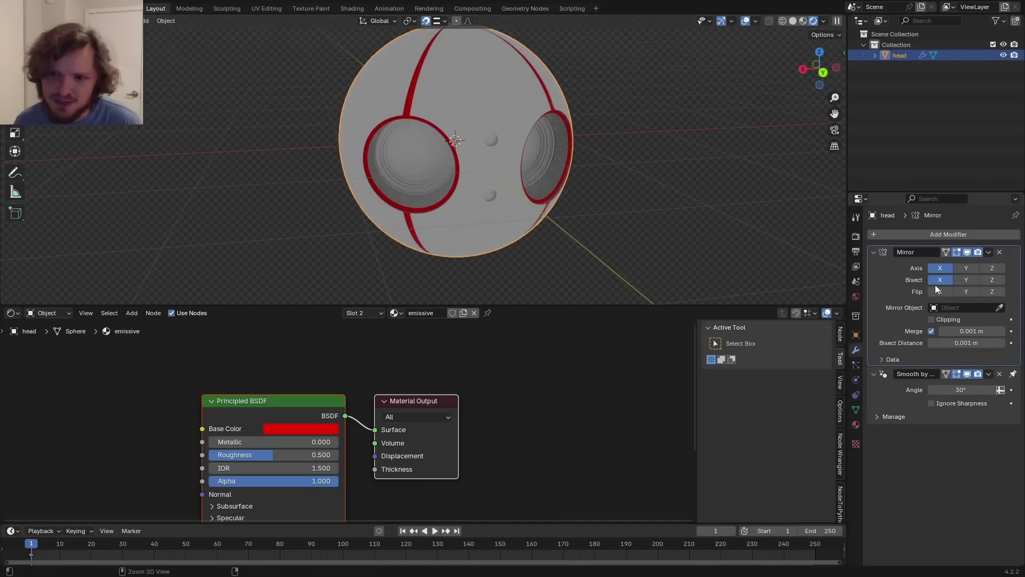
key(ctrl+a)
Assign the emissive material to the faces of the two round holes on the front of the head.
key(Tab)
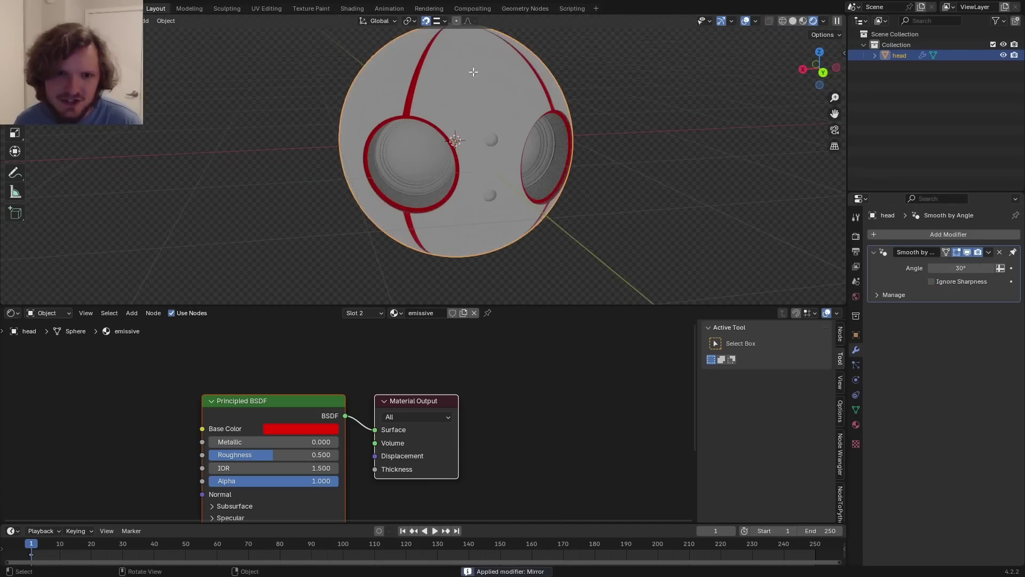
scroll(480, 107, up, 3)
key(Tab)
mouse_move(478, 91)
middle_down()
mouse_move(453, 75)
mouse_move(468, 77)
middle_up()
scroll(496, 156, down, 1)
key(Tab)
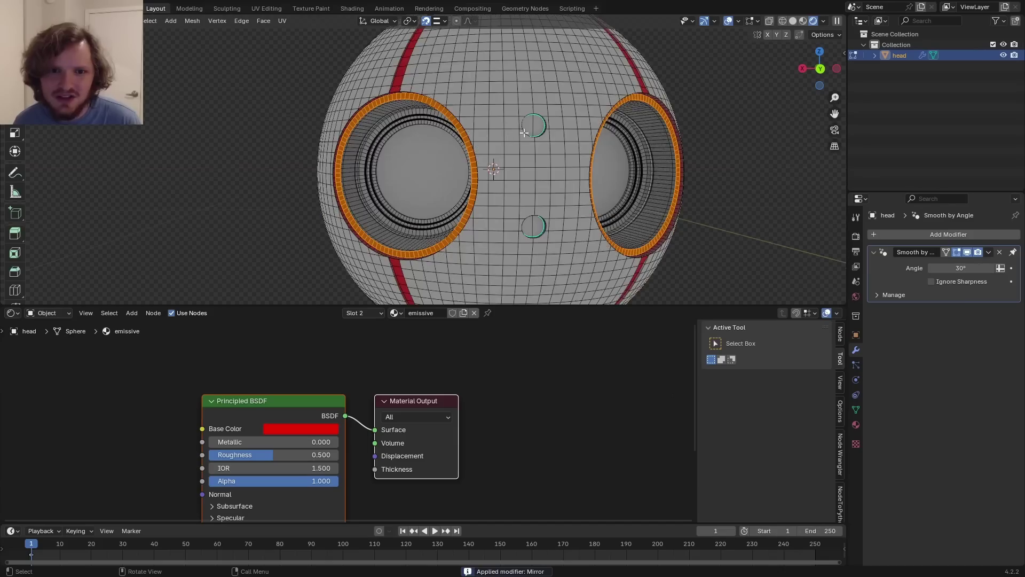
click(532, 126)
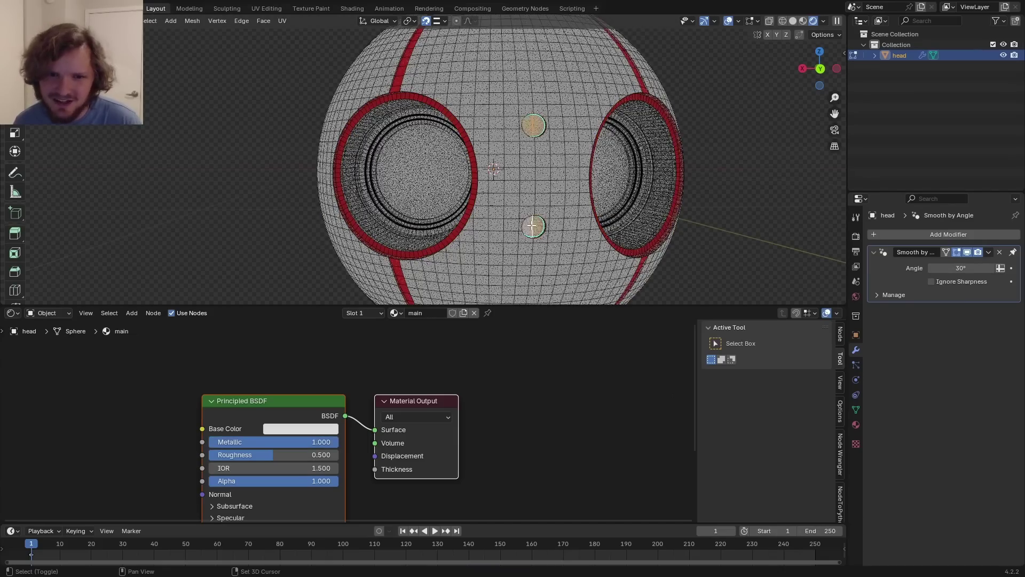
click(856, 424)
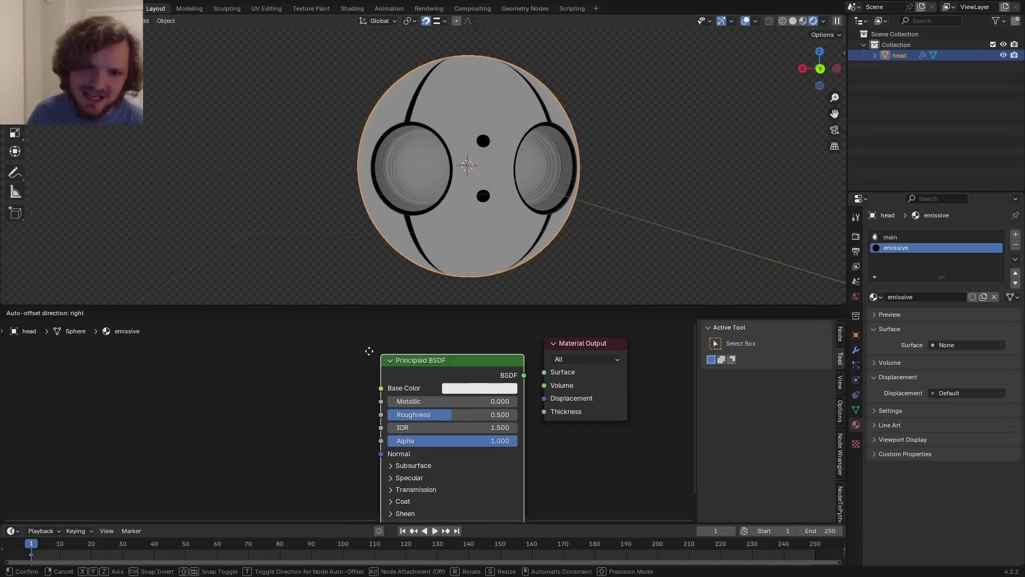
Add a new Principled BSDF to the emissive material, connect it to the output's Surface, and set its emission strength to 1.000.
click(332, 336)
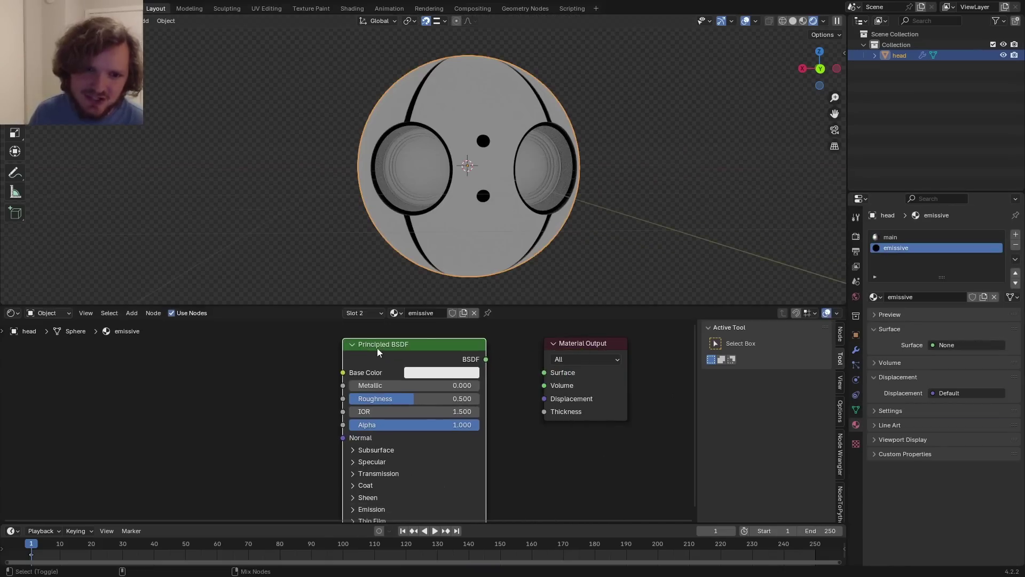
ctrl+shift+click(377, 350)
middle_drag(367, 423, 371, 338)
click(405, 419)
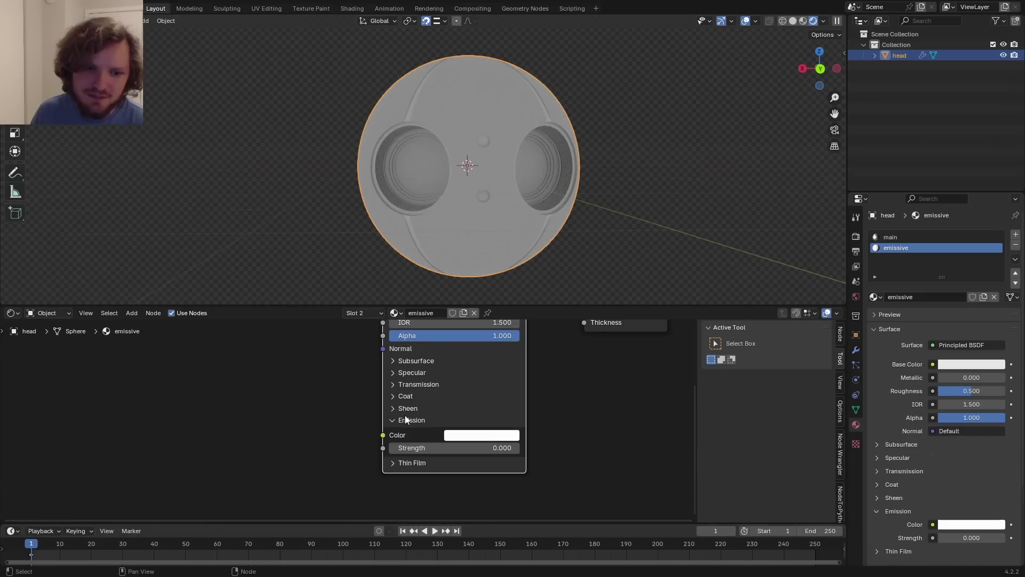
key(Return)
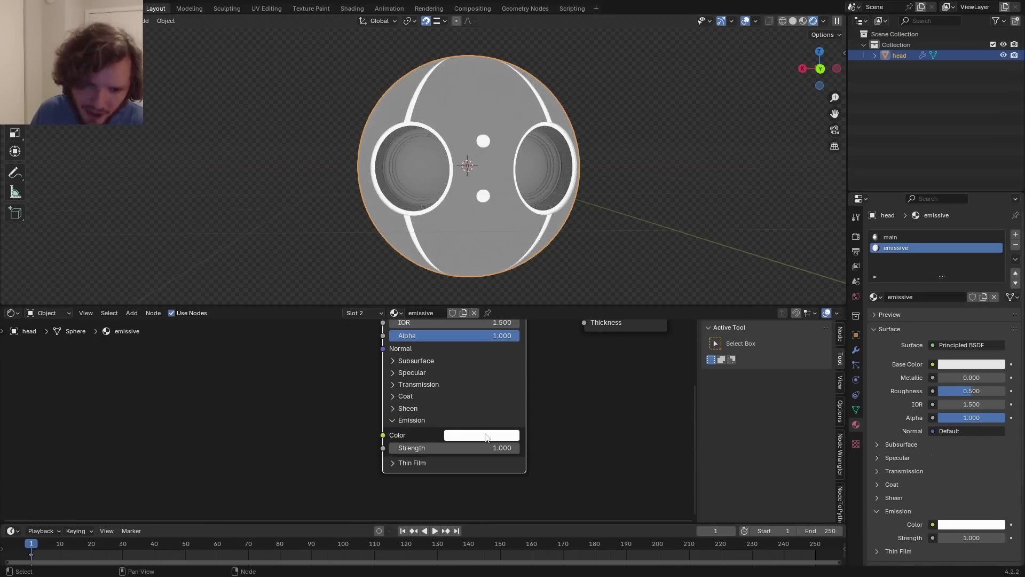
Set the emissive material's emission color to cyan, about hue 0.523 and saturation 0.944, with an emission strength of 5.
click(487, 435)
click(504, 267)
drag(503, 267, 508, 263)
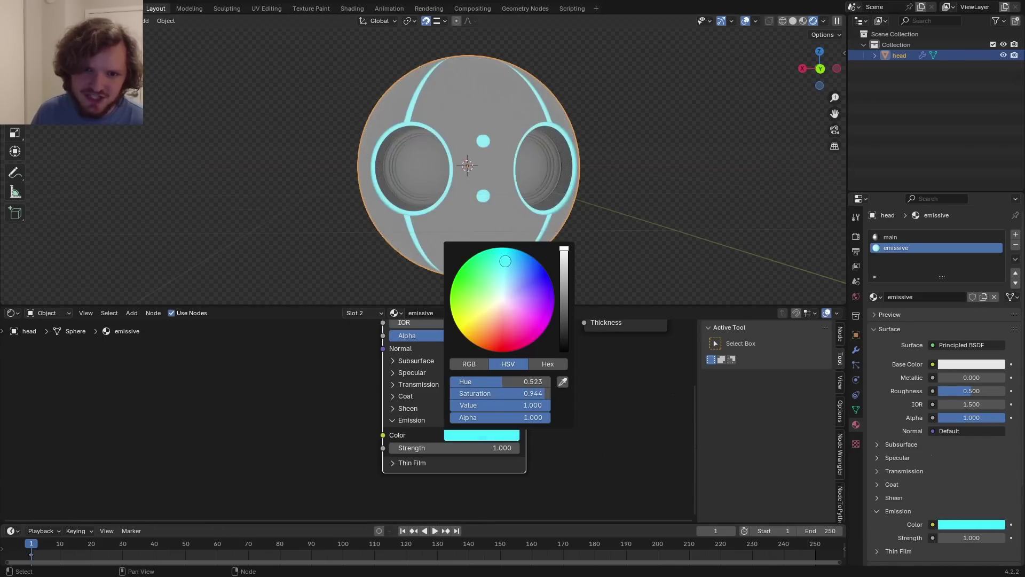
text(5)
key(Return)
Assign the main material to the thin face loops bordering the glowing band around the eye socket's rim.
key(Tab)
scroll(419, 80, up, 6)
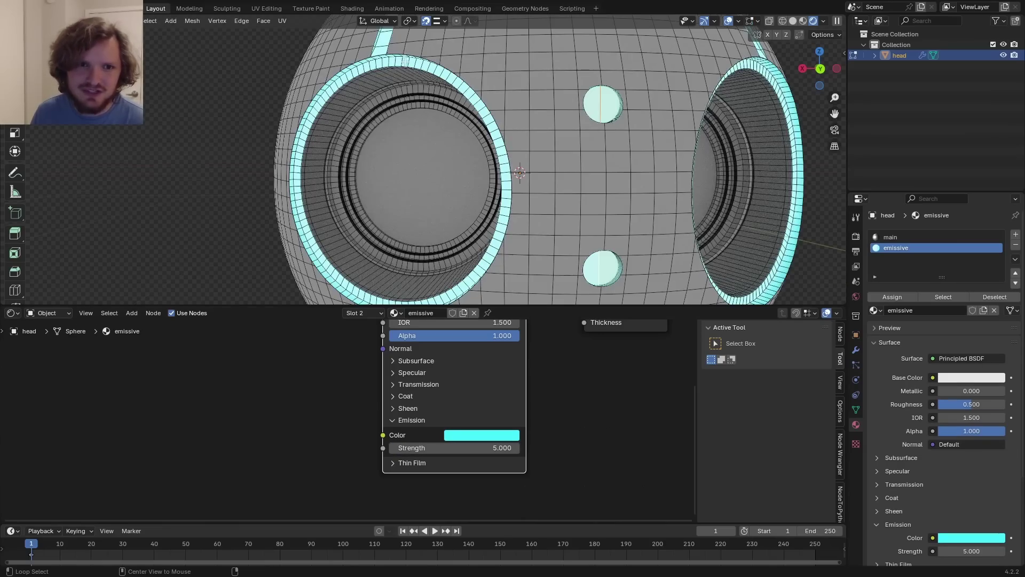
alt+click(406, 62)
shift+middle_drag(633, 62, 251, 128)
scroll(400, 150, up, 4)
scroll(425, 114, up, 3)
alt+click(421, 110)
click(890, 238)
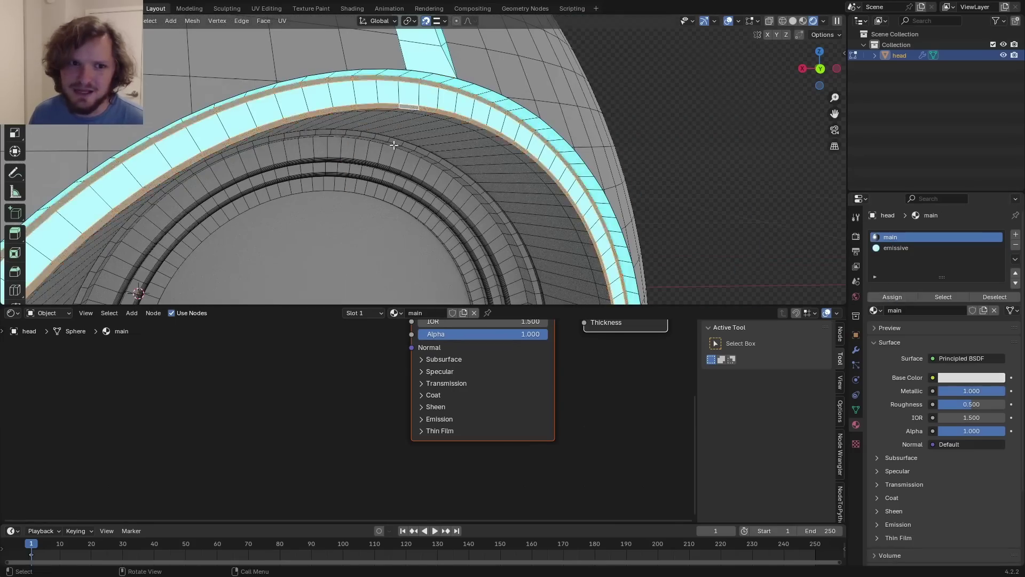
click(890, 297)
key(Tab)
scroll(394, 149, down, 5)
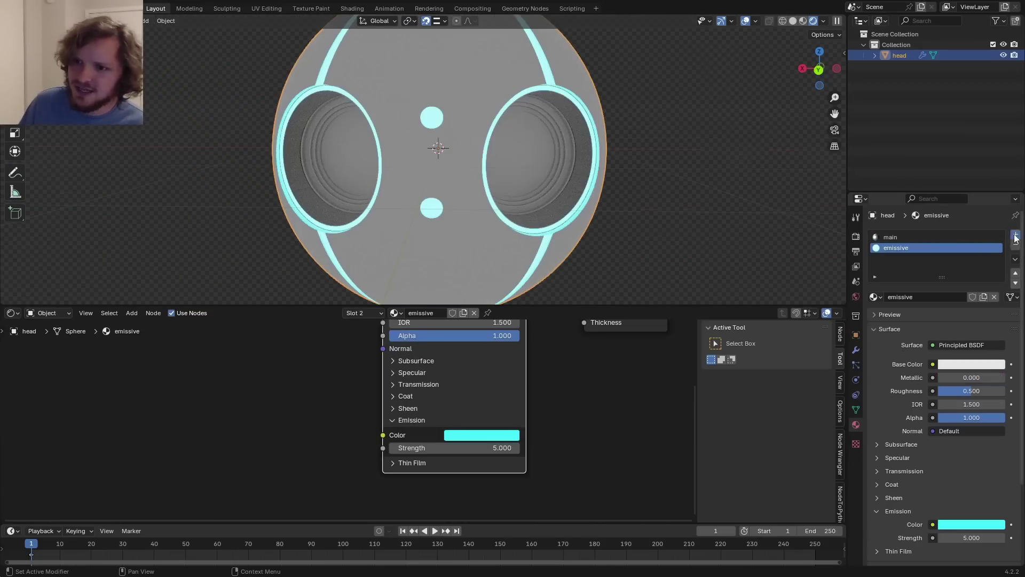
Add a third material to the head, name it black, and darken its base color to value 0.002.
click(1015, 236)
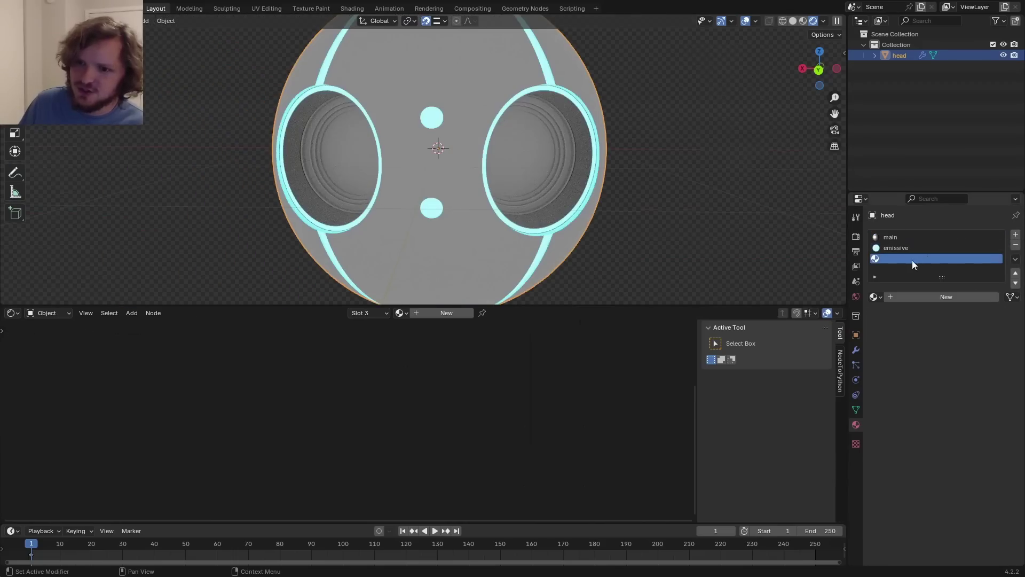
click(904, 296)
double_click(897, 258)
text(black)
key(Return)
click(492, 385)
drag(588, 289, 588, 301)
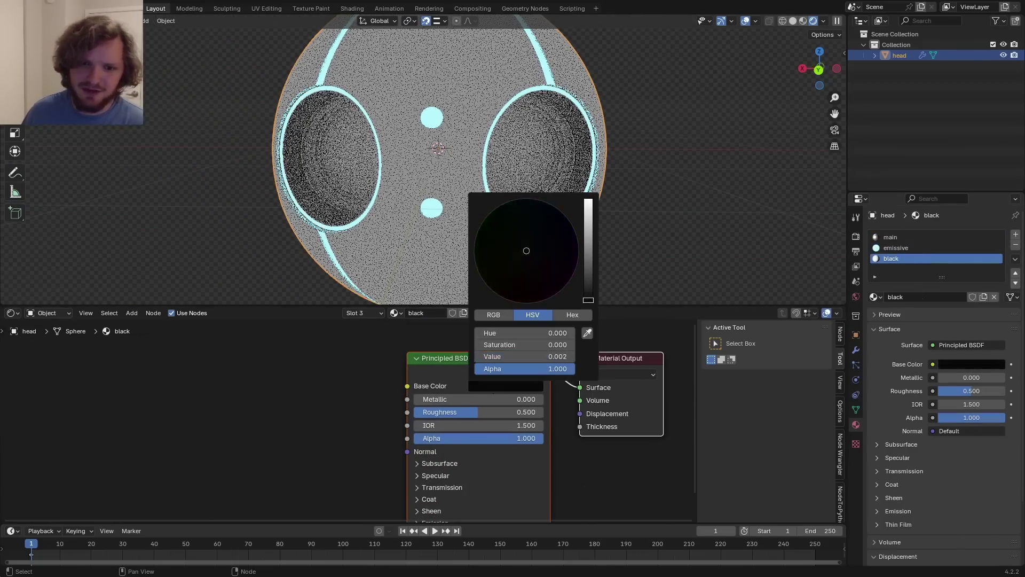
Select the innermost lens faces of both eyes and expand the selection once with Select More.
shift+middle_drag(325, 119, 458, 127)
scroll(458, 127, up, 2)
key(Tab)
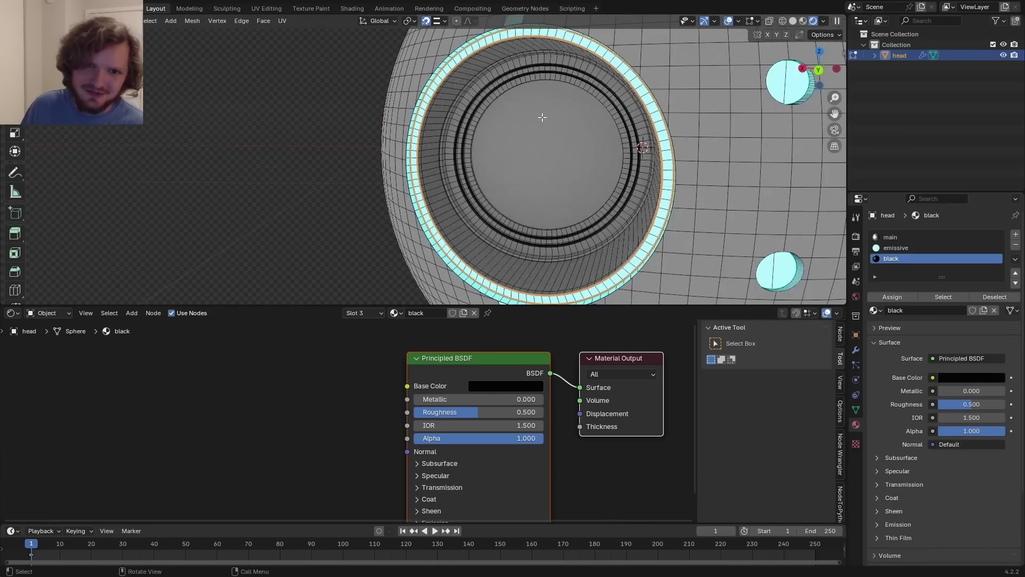
key(3)
click(523, 98)
scroll(559, 118, down, 3)
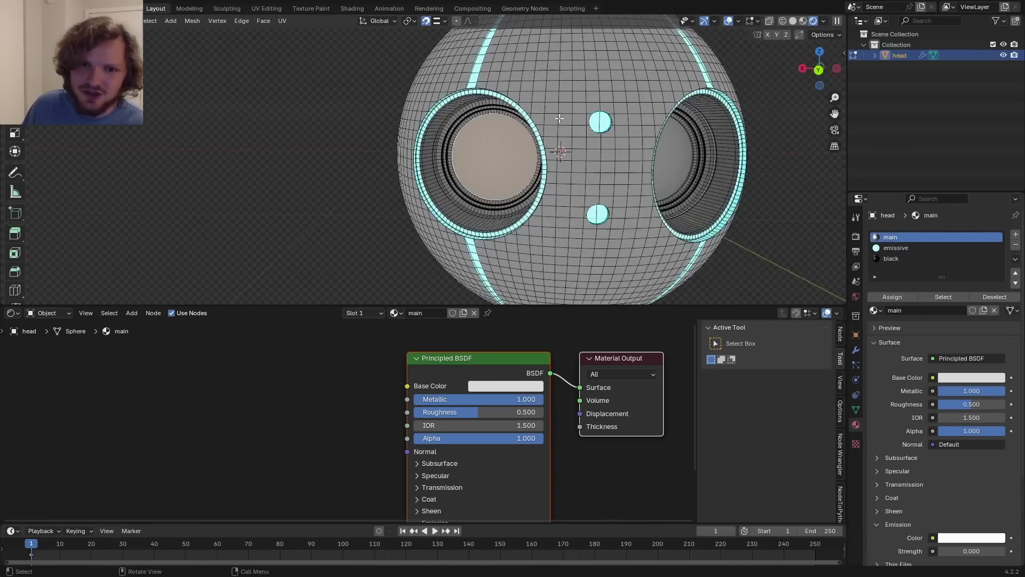
shift+click(678, 172)
key(F3)
text(more)
key(Return)
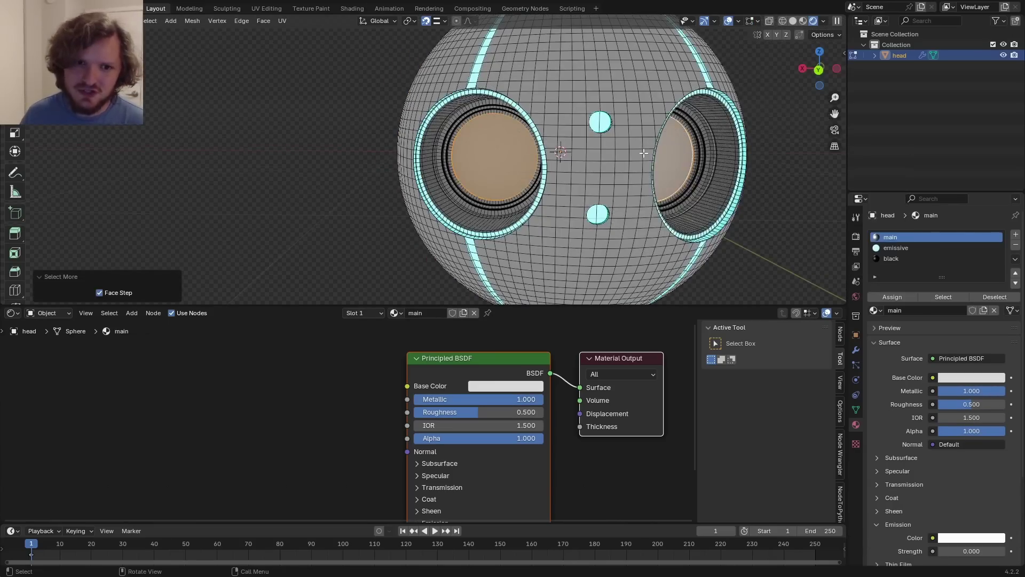
Grow the selection outward over the lens rings and socket walls of both eyes, and assign the black material to them.
scroll(599, 142, up, 5)
middle_drag(560, 107, 592, 89)
scroll(598, 95, down, 1)
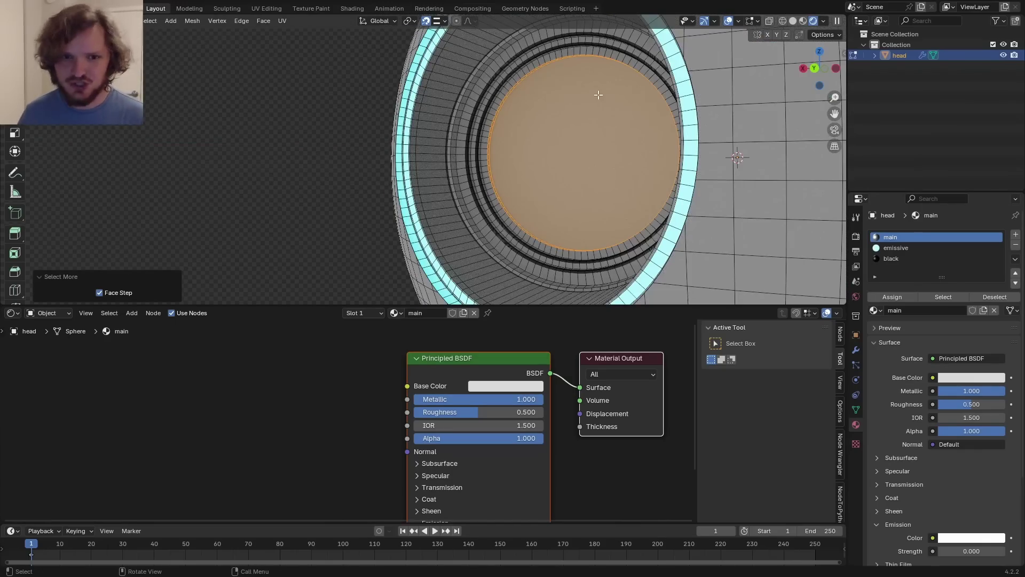
key(F3)
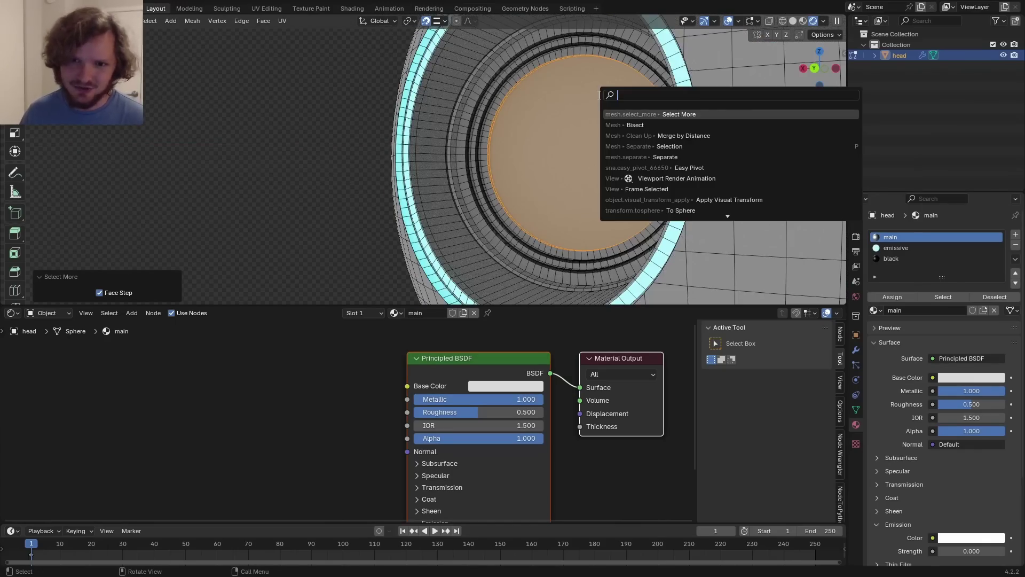
key(Return)
key(shift+r)
key(shift+r)
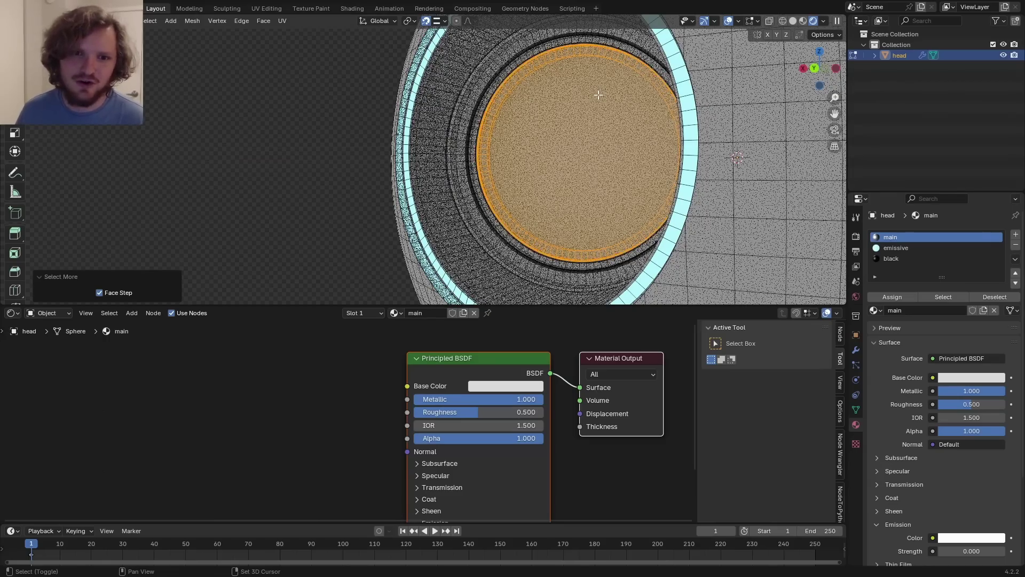
key(shift+r)
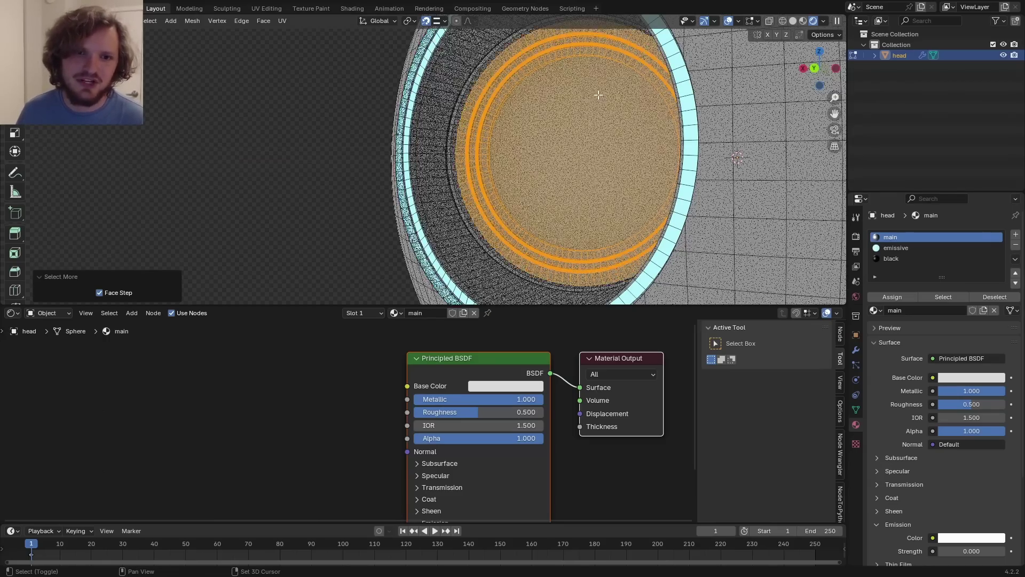
scroll(598, 95, down, 3)
click(897, 258)
click(901, 296)
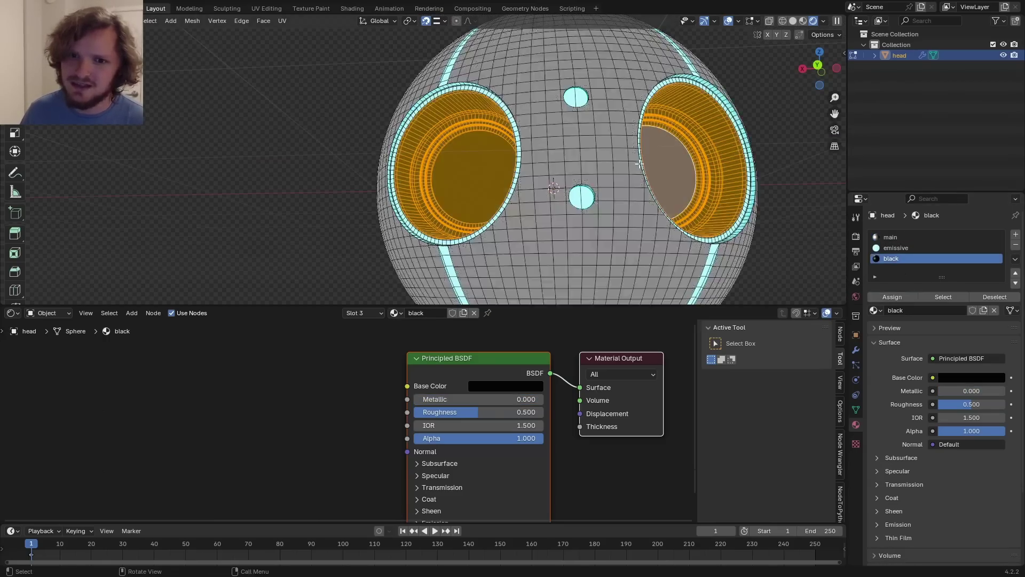
Leave Edit Mode, lower the black material's roughness to 0.177 and lighten its base color slightly.
key(Tab)
scroll(602, 167, up, 8)
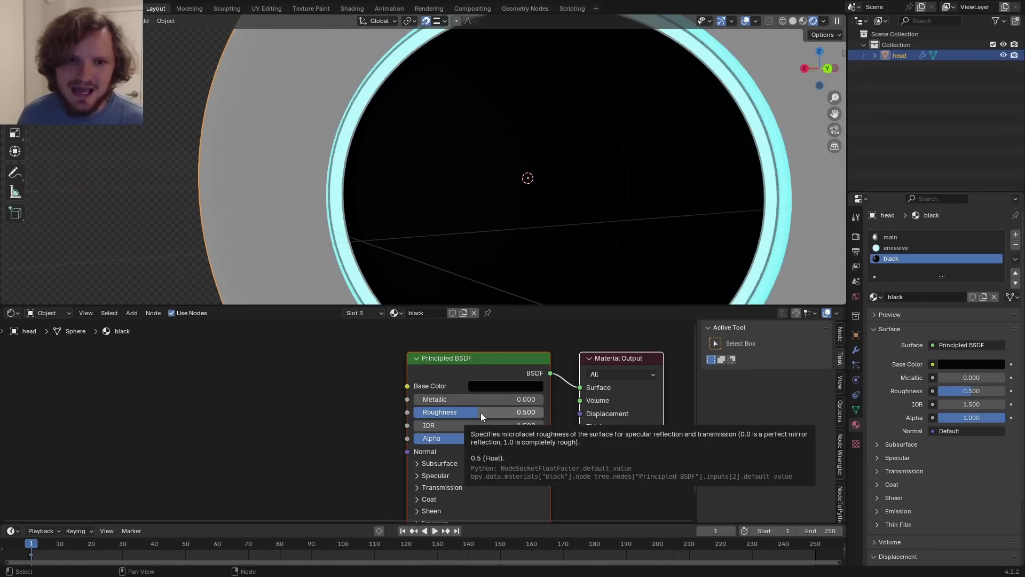
drag(481, 417, 476, 411)
scroll(540, 218, down, 4)
click(521, 386)
drag(589, 255, 589, 270)
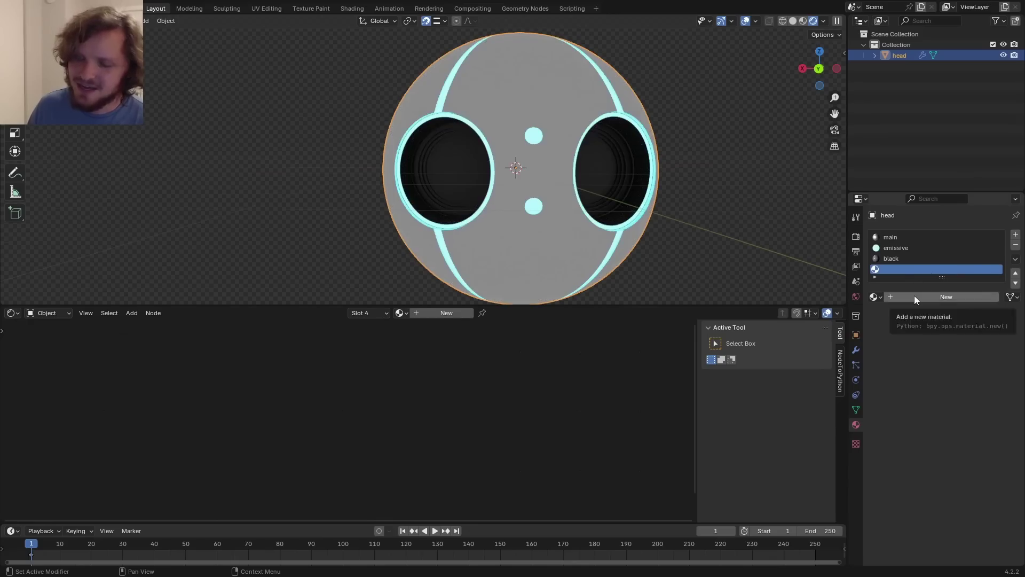
Create a new material in the head's fourth slot, name it eye, and set its base color to black.
click(915, 297)
double_click(910, 269)
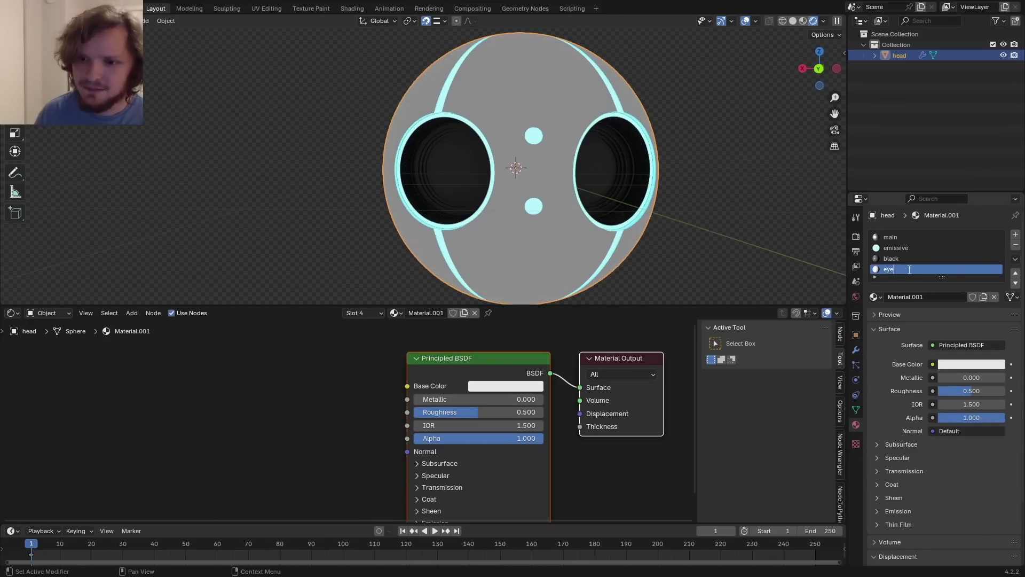
text(eye)
key(Return)
scroll(579, 157, up, 3)
click(513, 386)
click(589, 296)
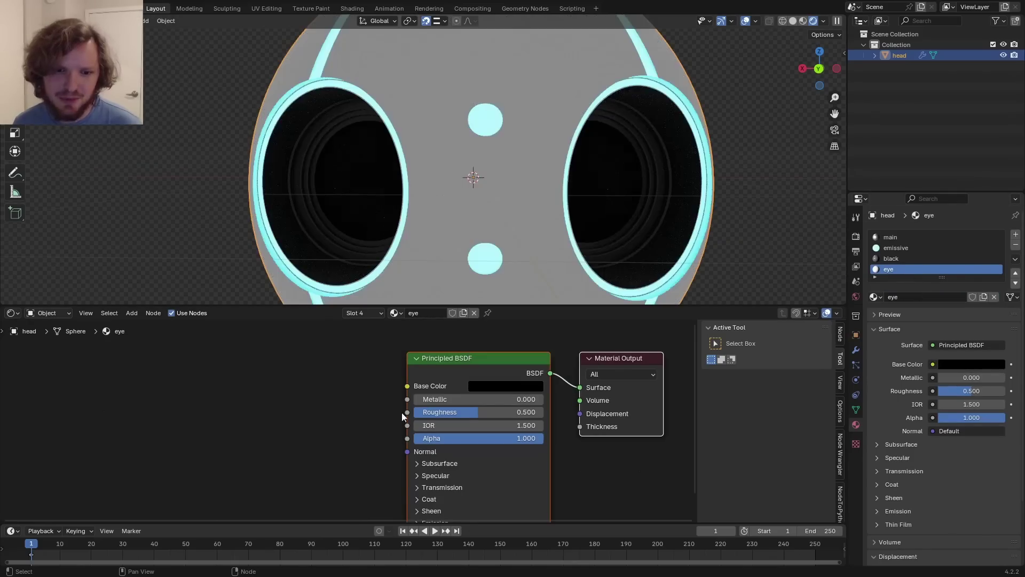
Use an Environment Texture for the world color and download the Snowy Forest HDRI as 4K EXR from Poly Haven in the browser.
click(932, 302)
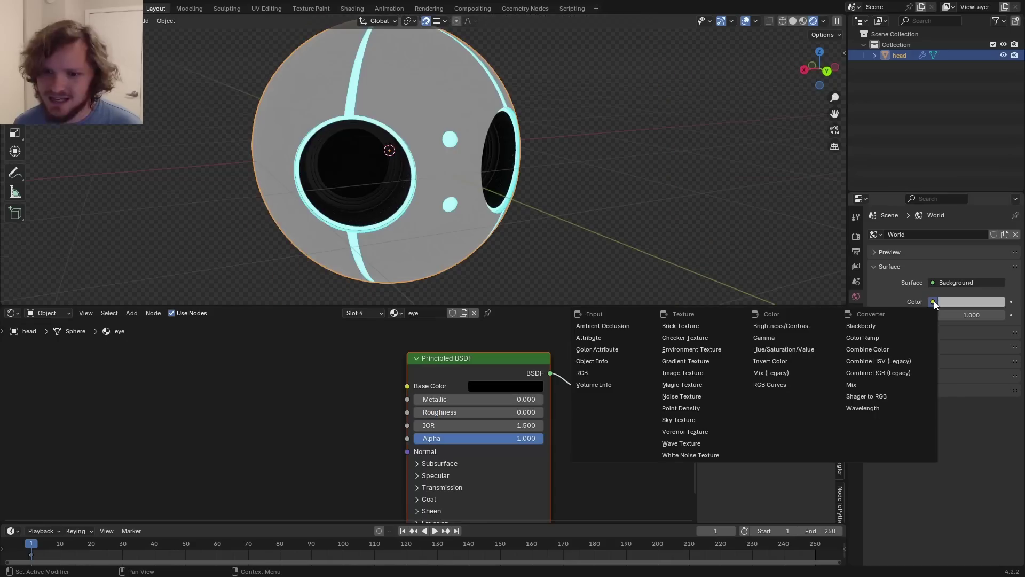
click(717, 350)
click(988, 316)
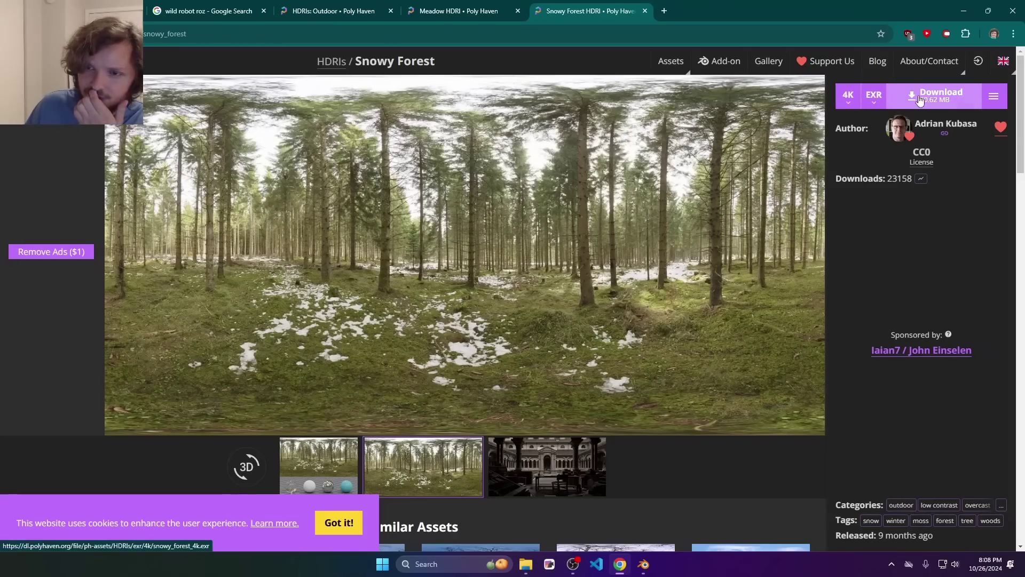
click(919, 97)
Load snowy_forest_4k.exr from the Downloads folder as the world's environment image.
click(295, 232)
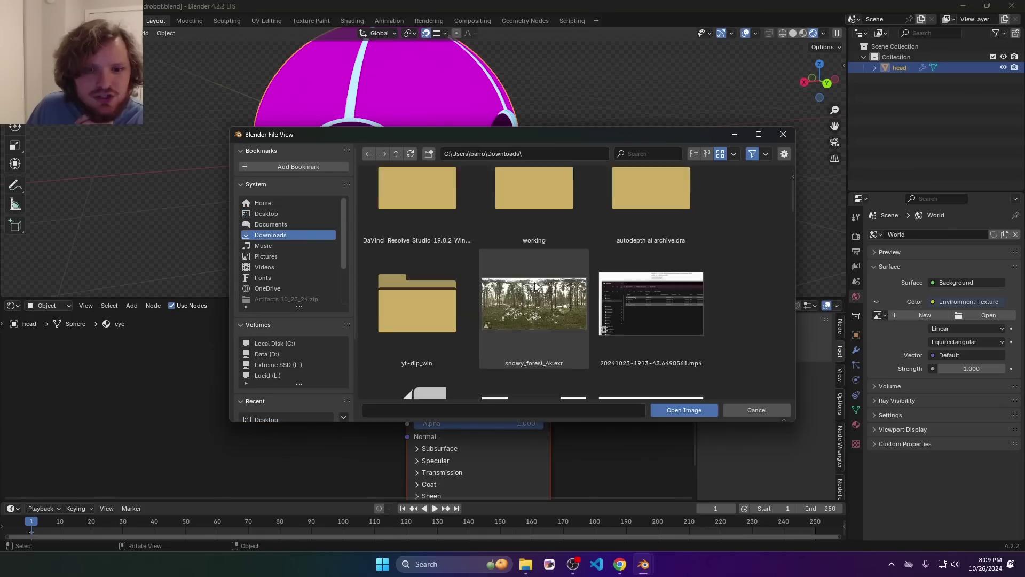
double_click(533, 282)
mouse_move(478, 151)
middle_down()
mouse_move(396, 146)
mouse_move(453, 172)
mouse_move(459, 148)
middle_up()
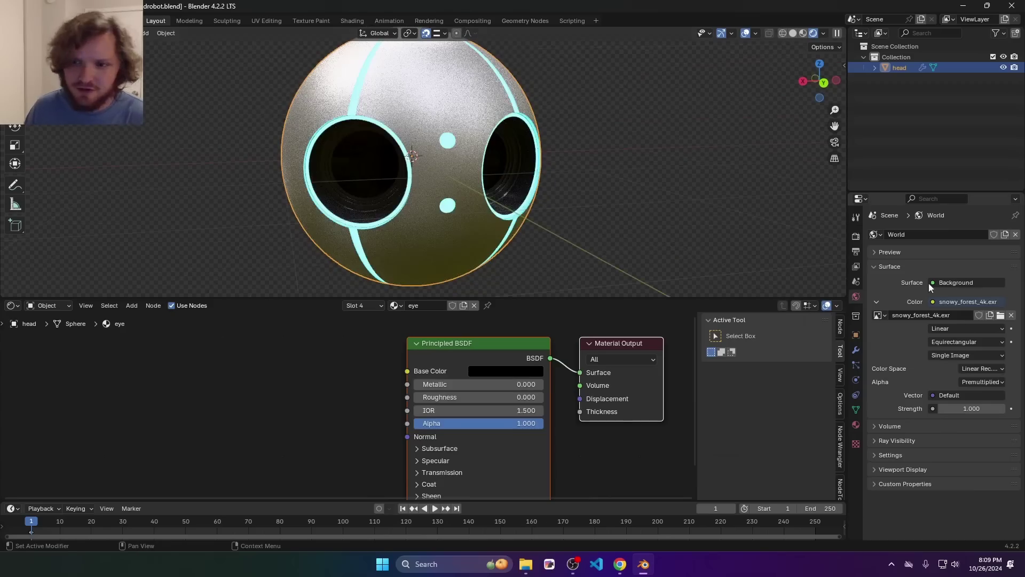
Brighten the main material's base color to white and raise its roughness to 0.823.
click(855, 425)
click(890, 236)
scroll(527, 379, up, 2)
click(551, 361)
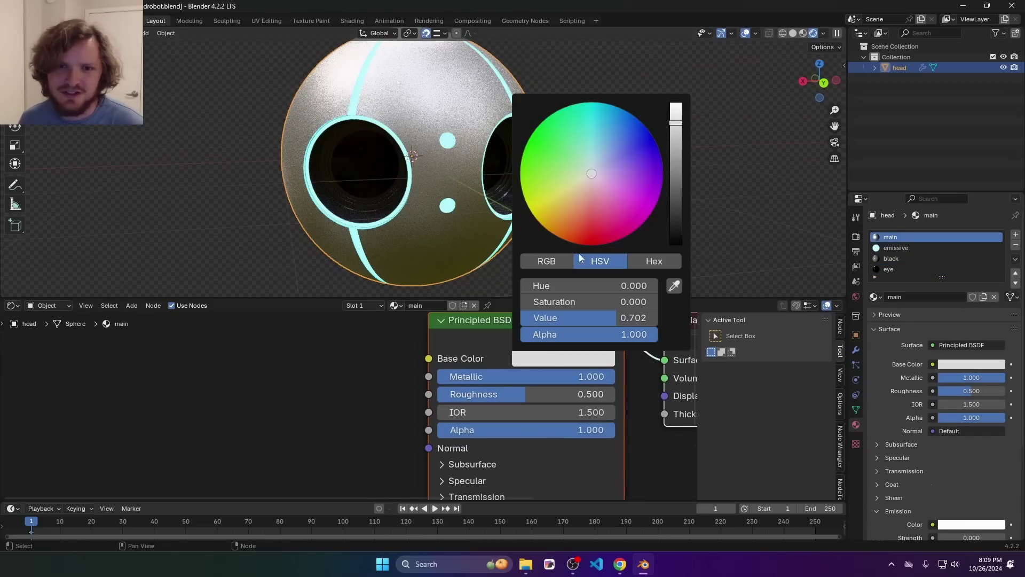
click(676, 106)
drag(507, 394, 564, 394)
scroll(419, 162, down, 4)
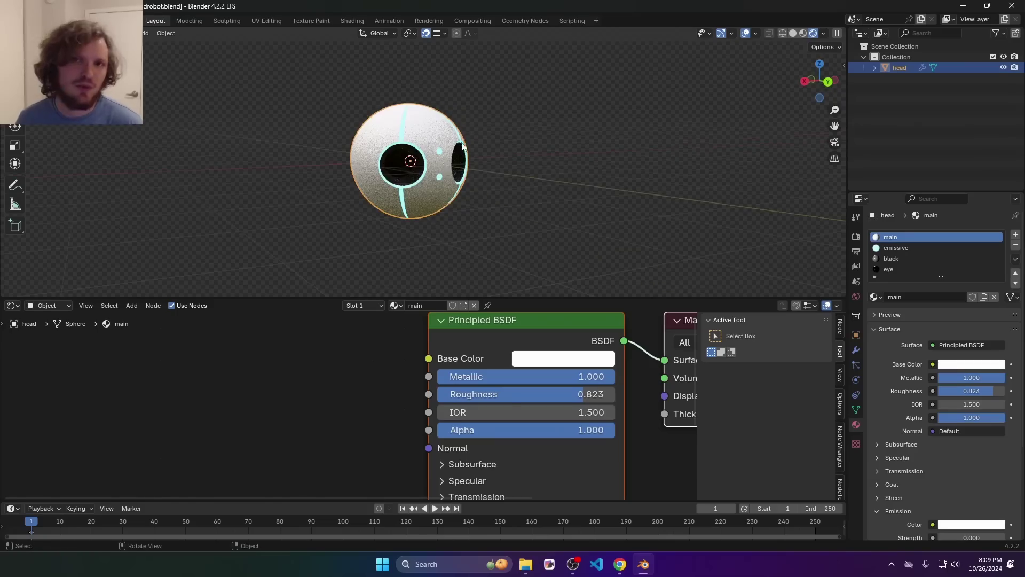
scroll(495, 112, up, 4)
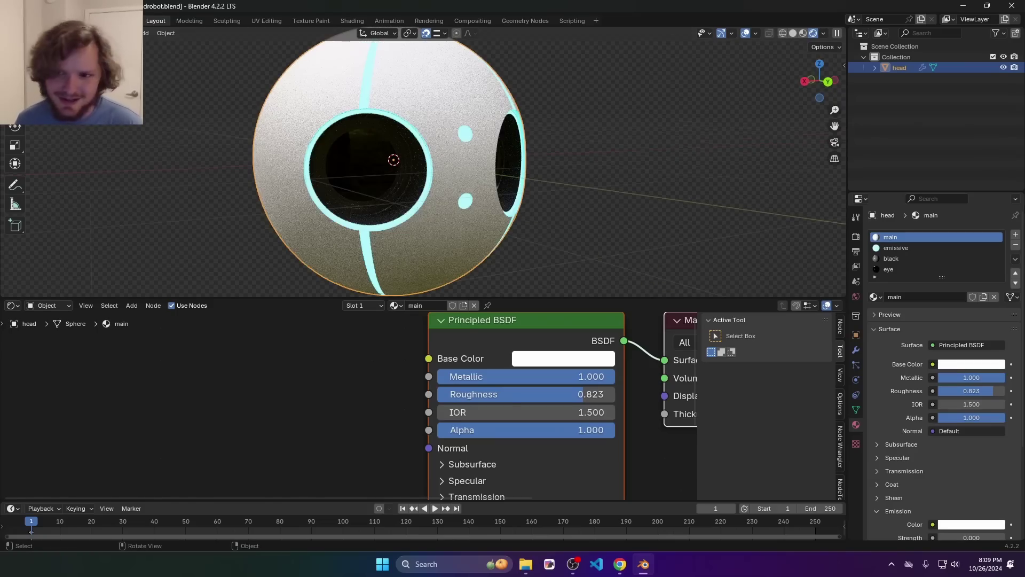
Set the eye material's roughness to 0.05.
click(901, 268)
click(553, 390)
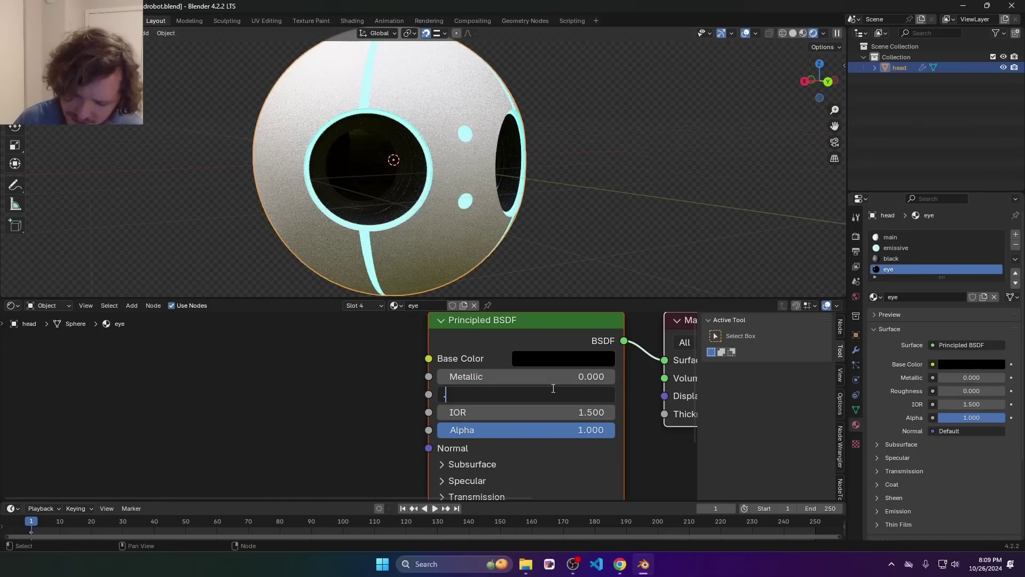
text(.05)
key(Return)
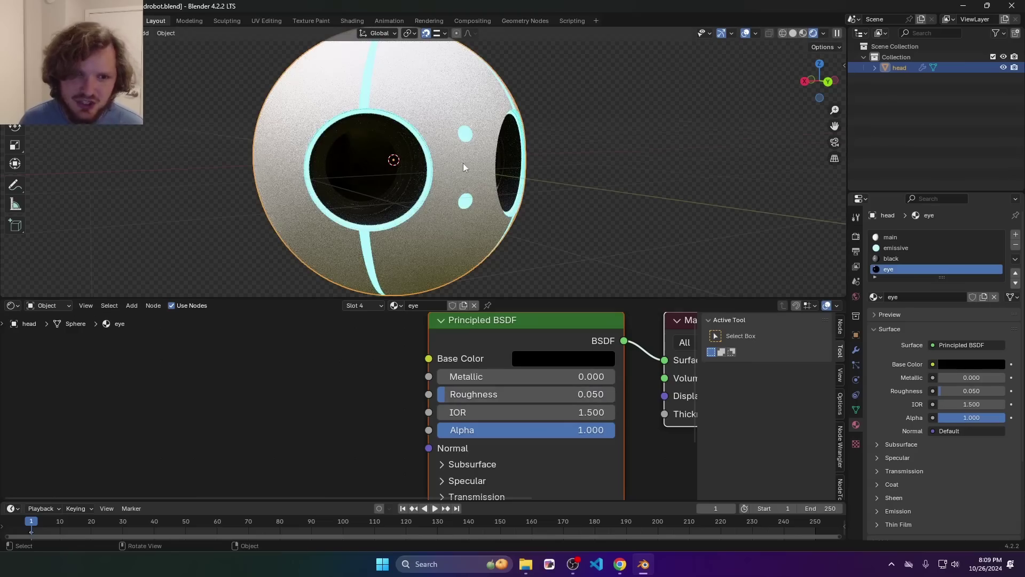
Look over the black eye sockets, select the main material and return the viewport to rendered shading.
click(903, 262)
middle_drag(422, 134, 450, 127)
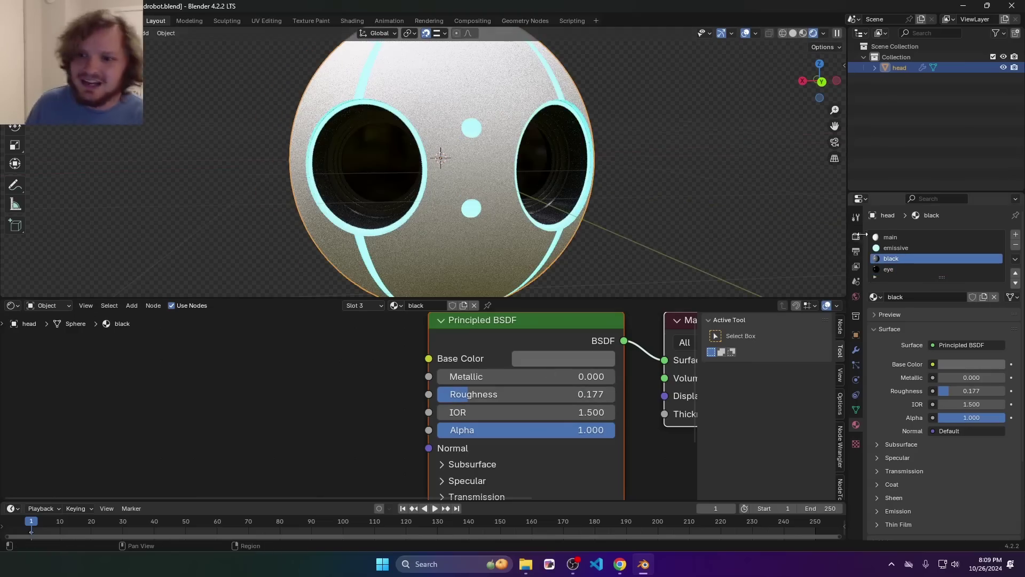
click(900, 237)
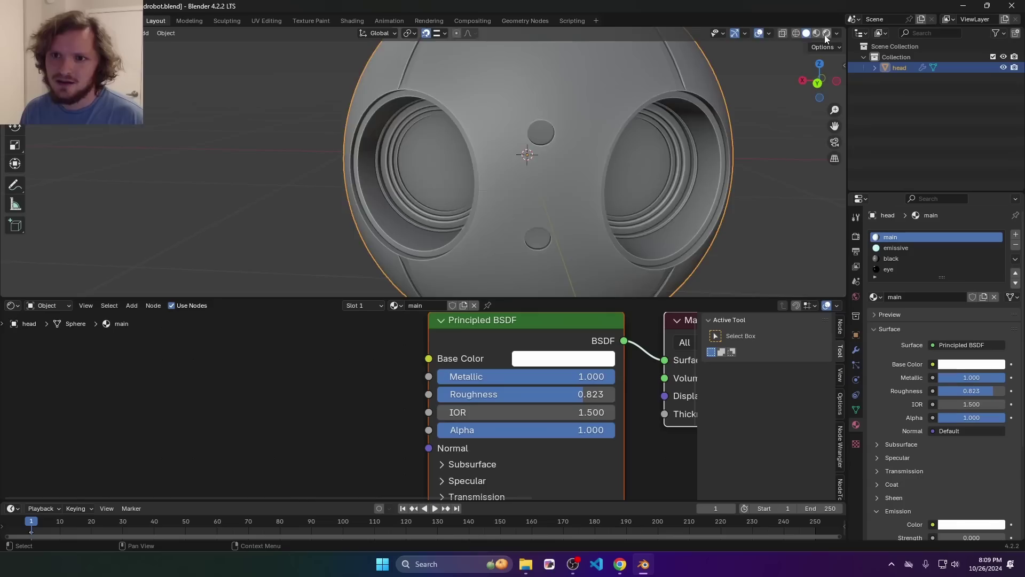
click(825, 33)
scroll(616, 158, down, 3)
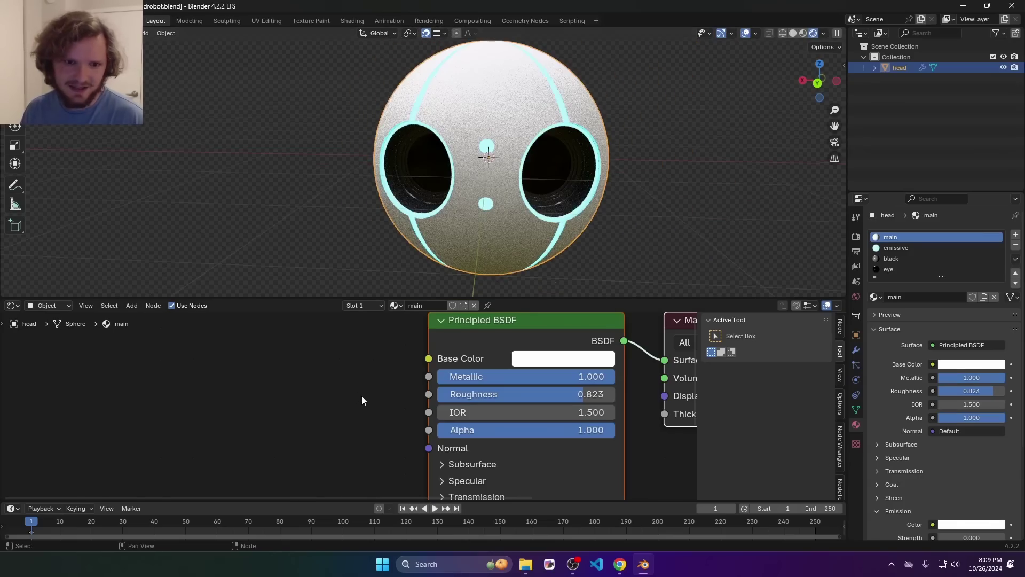
Add a Bevel node to the main material and preview its normal output on the head.
middle_drag(368, 395, 447, 401)
scroll(402, 399, down, 1)
key(shift+a)
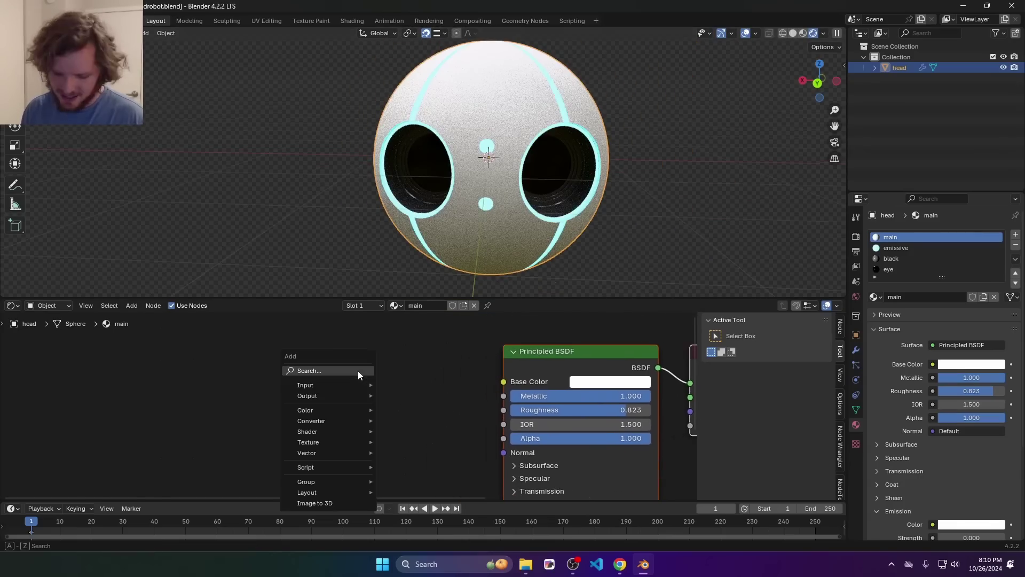
text(bev)
key(Return)
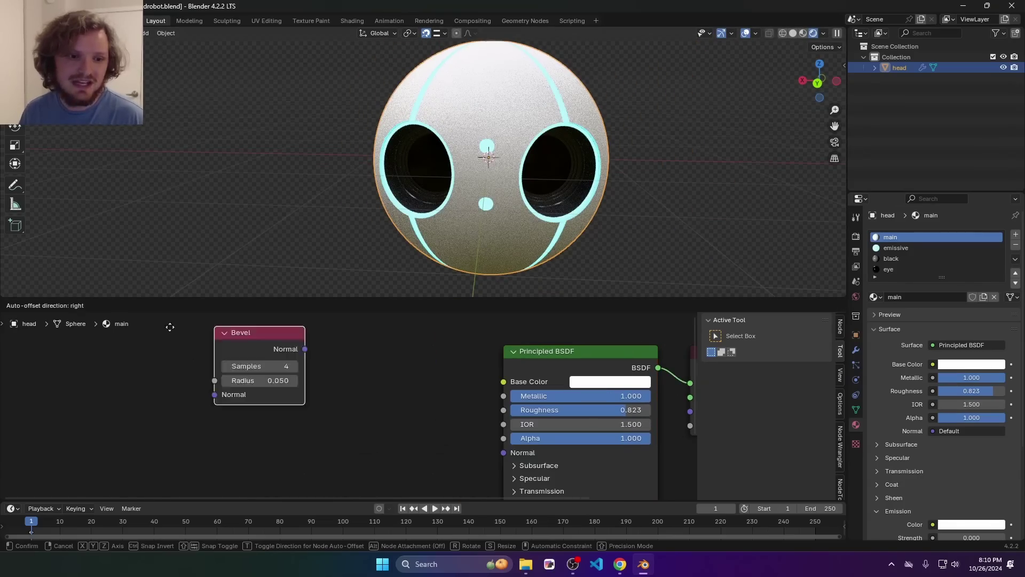
click(128, 360)
ctrl+shift+click(178, 372)
scroll(474, 146, up, 3)
middle_drag(467, 98, 481, 121)
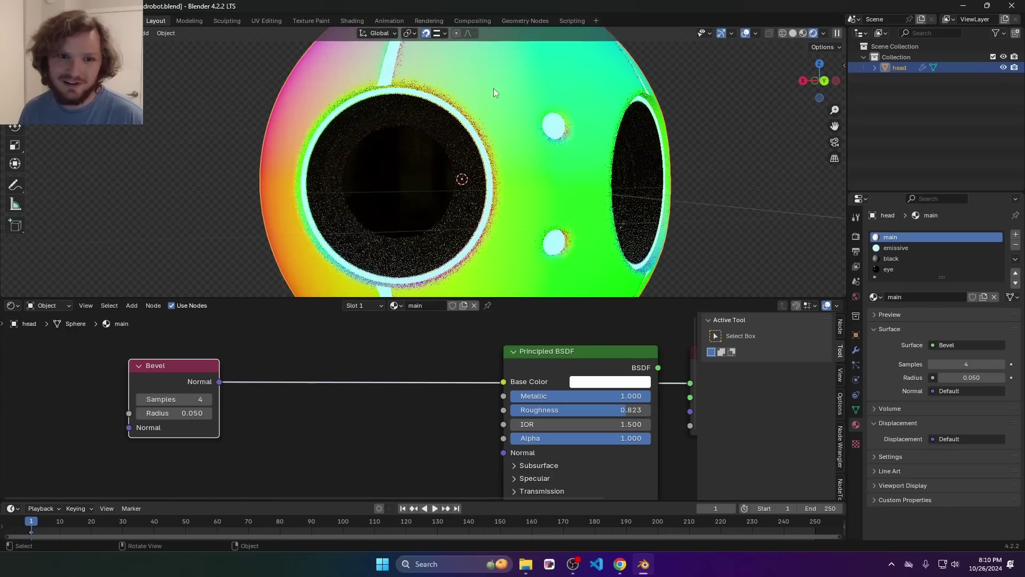
Add a Texture Coordinate node and preview its normals on the head in comparison with the Bevel node's normals.
key(shift+a)
text(coord)
key(Return)
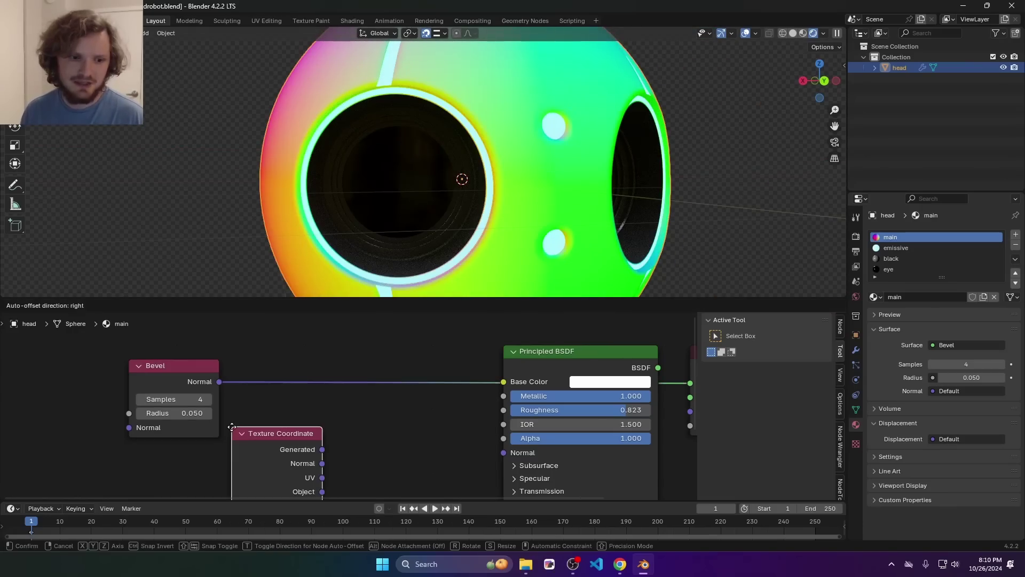
click(232, 427)
ctrl+shift+click(268, 443)
scroll(405, 112, up, 5)
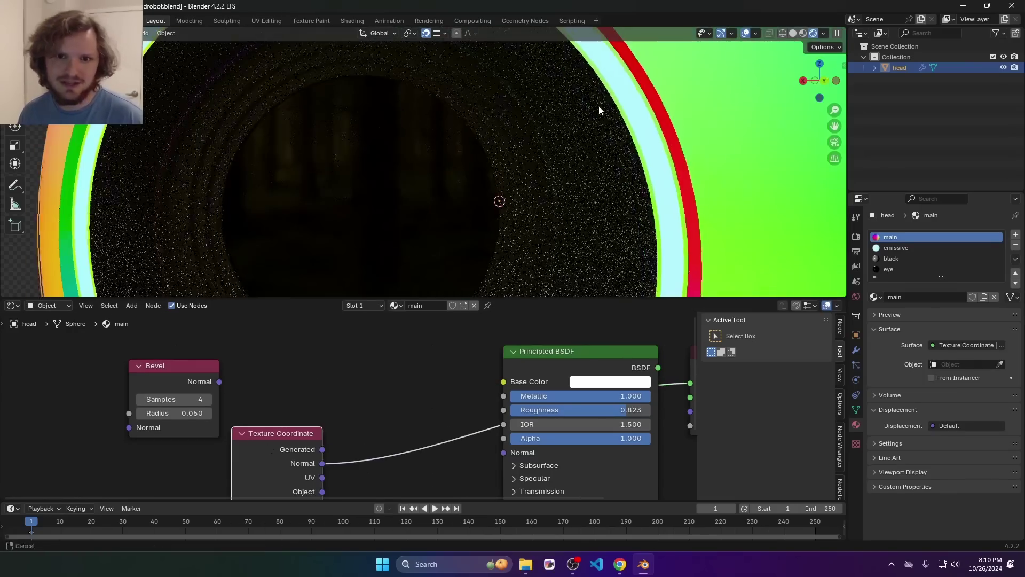
ctrl+shift+click(175, 365)
scroll(380, 383, down, 3)
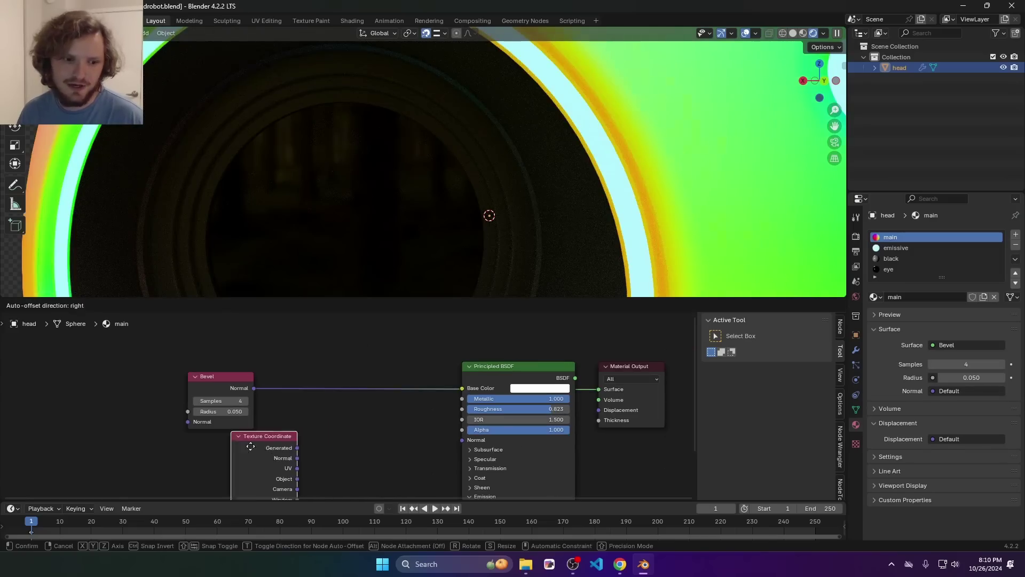
Add a vector Distance node fed by the Texture Coordinate's Normal and the Bevel's Normal outputs.
drag(318, 427, 322, 427)
text(dist)
key(Return)
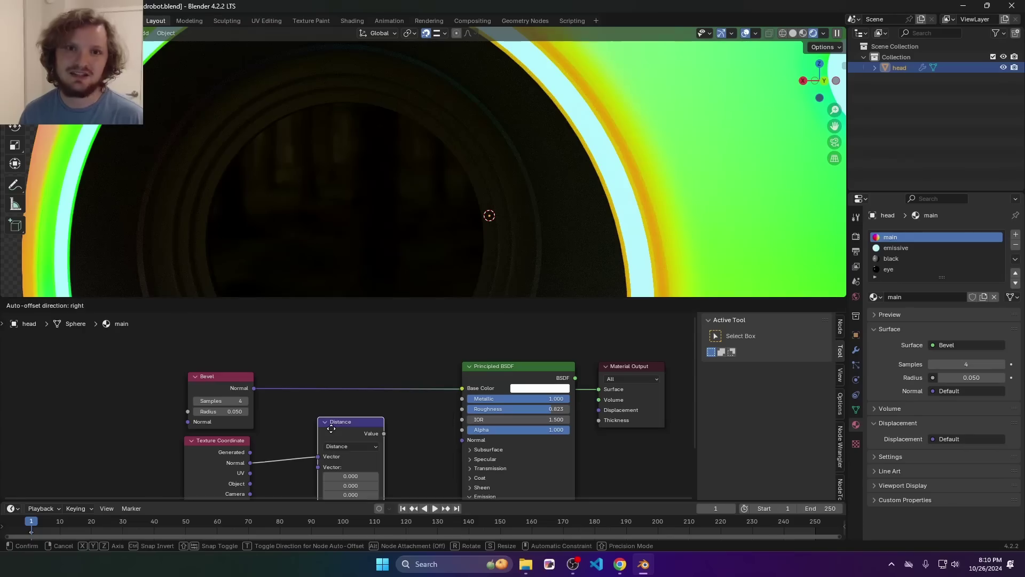
click(329, 415)
drag(322, 462, 321, 459)
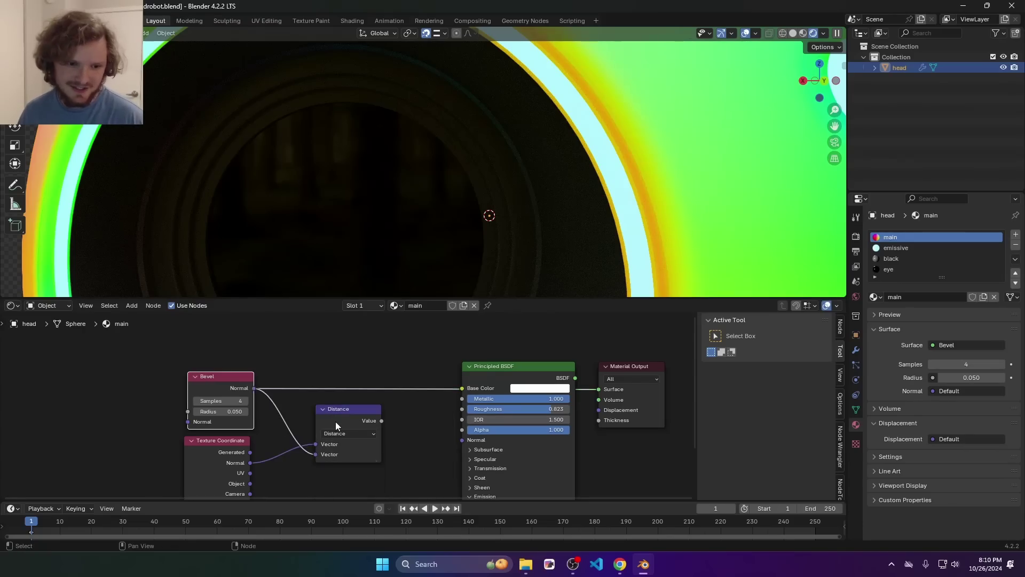
Swap the Distance node's two vector inputs and preview its edge mask on the head.
click(335, 421)
key(alt+s)
ctrl+shift+click(348, 417)
scroll(676, 157, down, 6)
scroll(677, 156, down, 3)
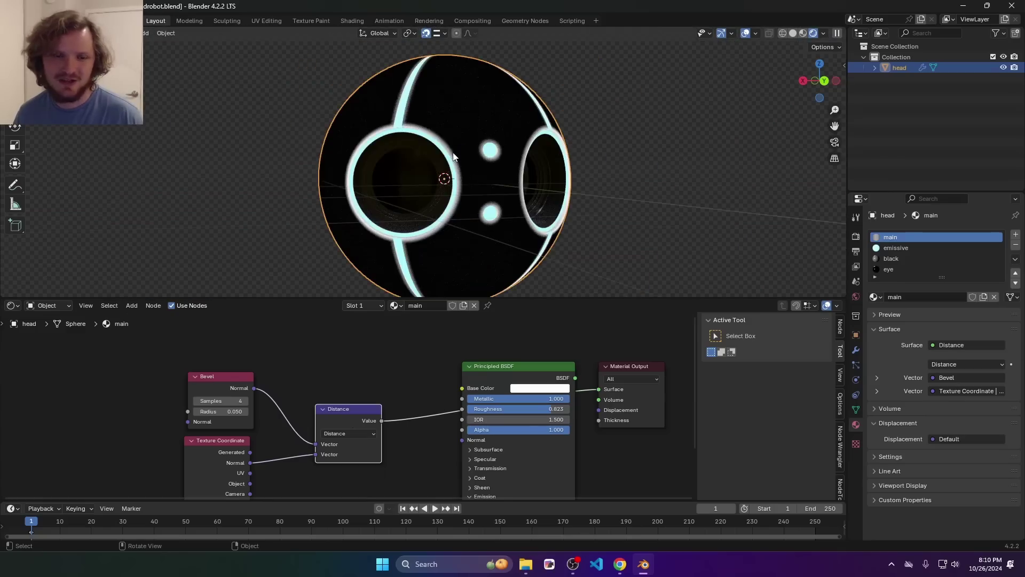
Tighten a Color Ramp after the Distance node with the black stop at 0.170 and white close to it, and move the Principled BSDF aside.
middle_drag(312, 431, 358, 378)
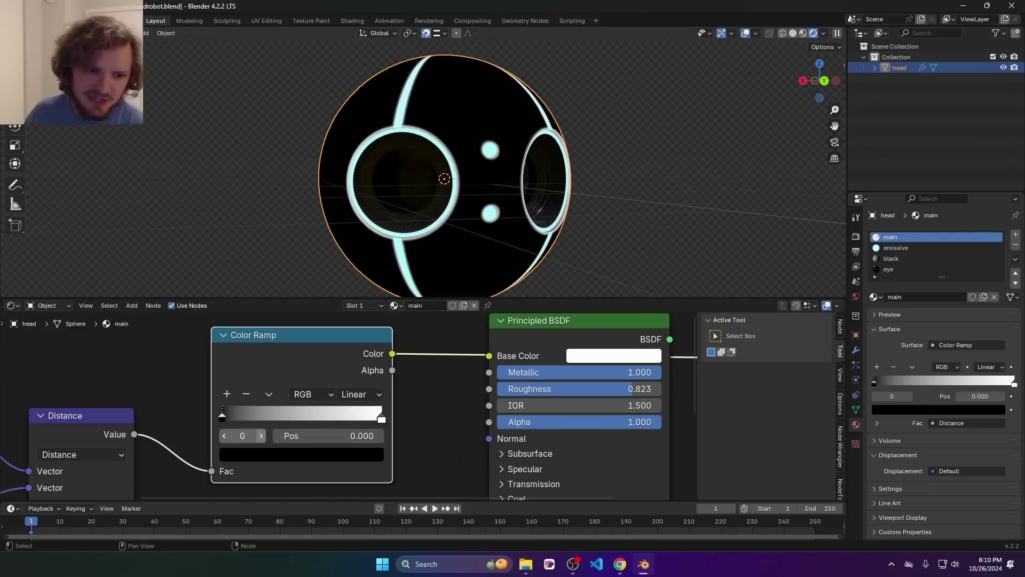
drag(381, 418, 277, 418)
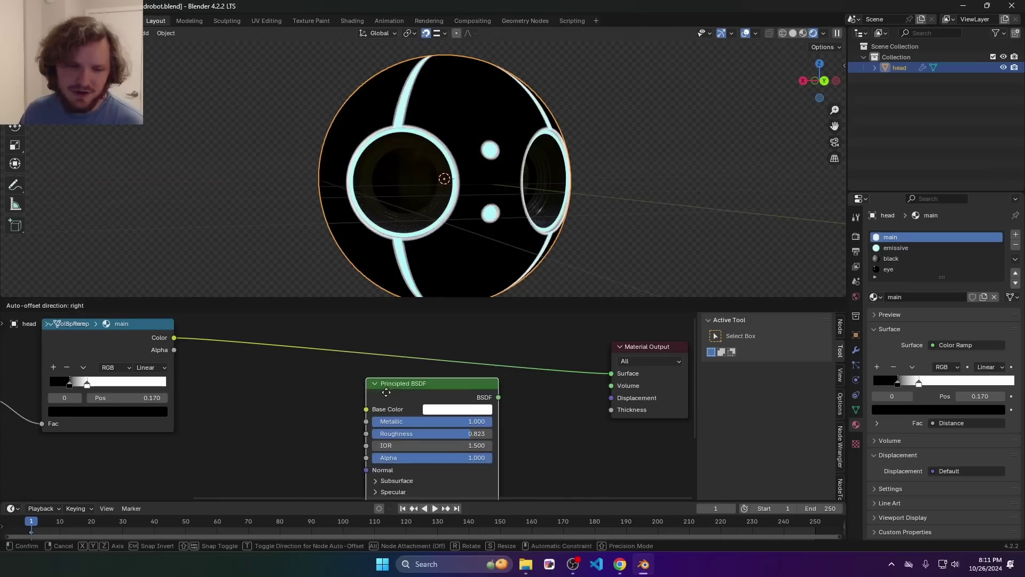
click(318, 391)
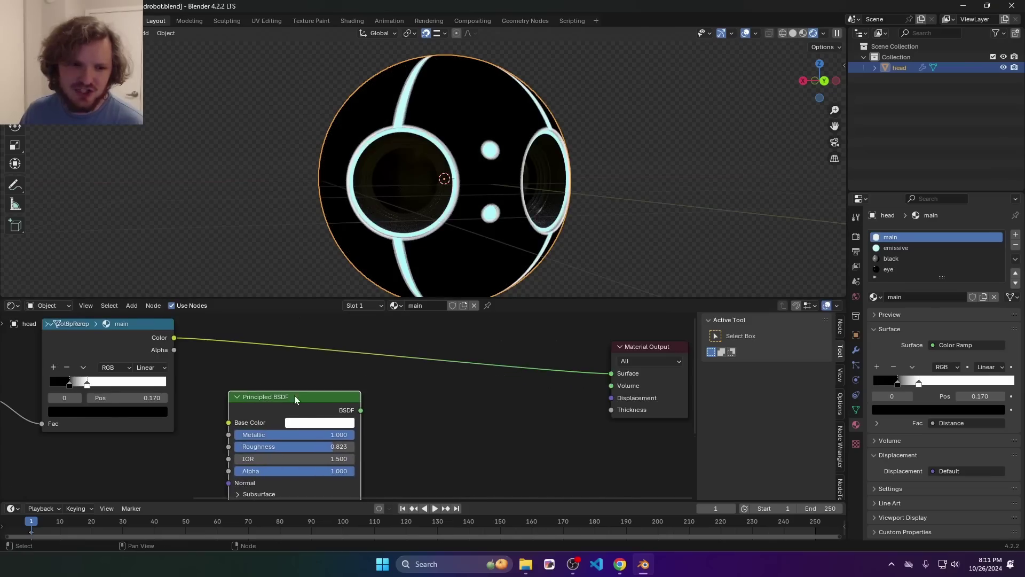
scroll(405, 379, down, 2)
key(shift+a)
text(prin)
key(Return)
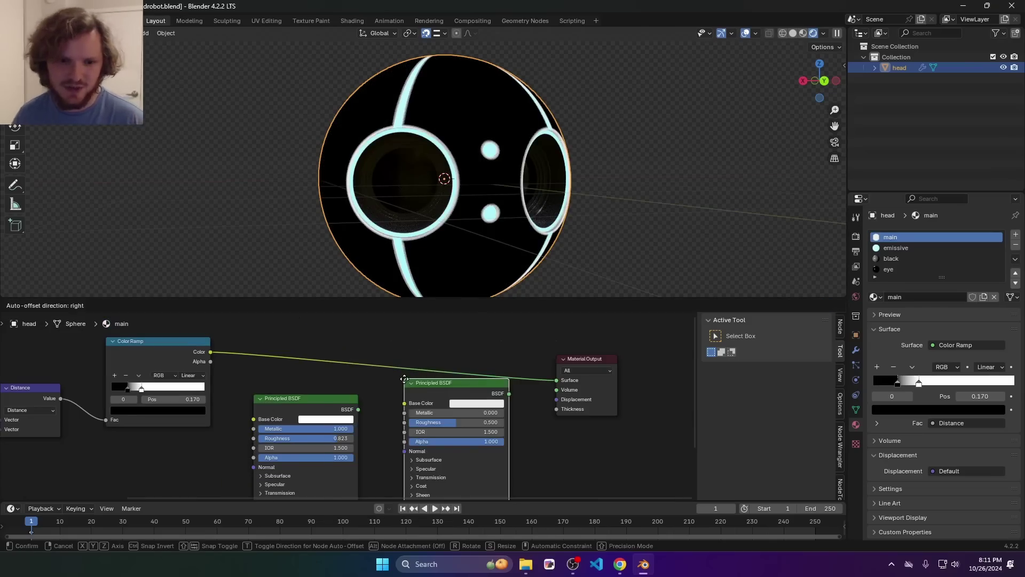
click(424, 419)
key(x)
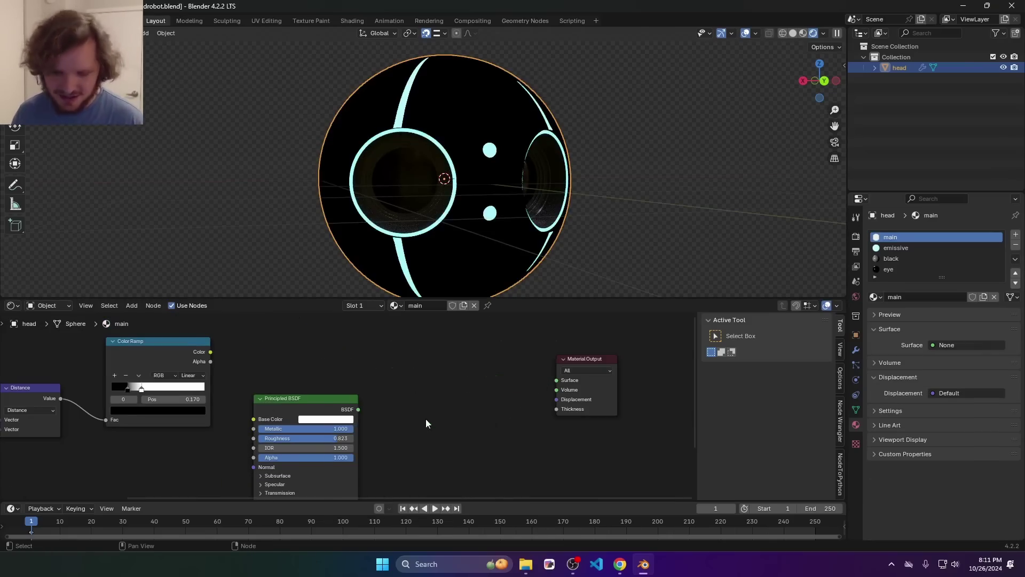
Add a Diffuse BSDF with a very dark reddish-brown color beside the Principled BSDF and preview it on the head.
key(shift+a)
text(diff)
key(Return)
click(426, 422)
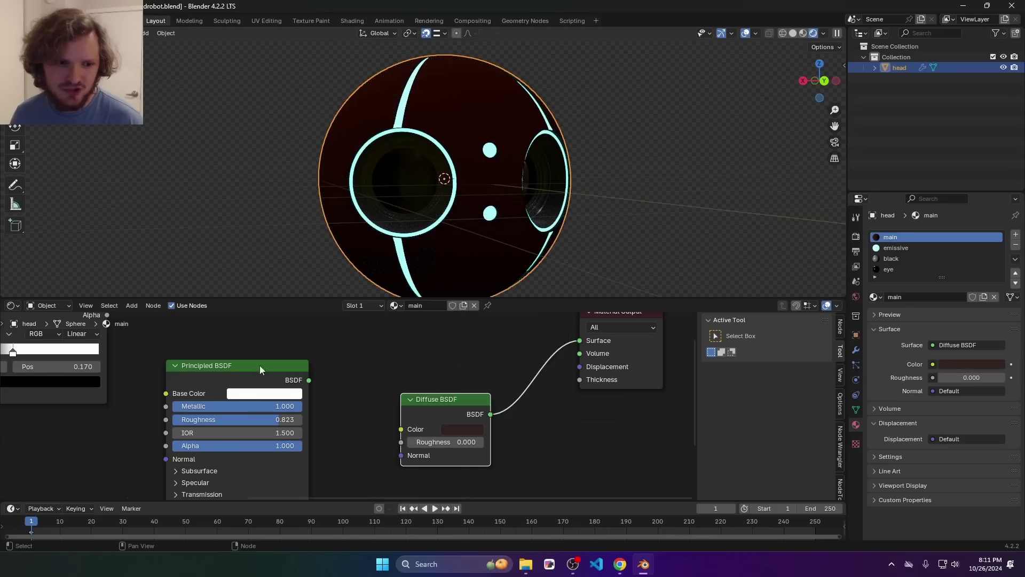
Combine the Principled and Diffuse BSDFs in a Mix Shader and drive its factor with the Color Ramp's color.
scroll(350, 403, down, 2)
ctrl+shift+right_drag(341, 402, 419, 401)
drag(536, 337, 650, 355)
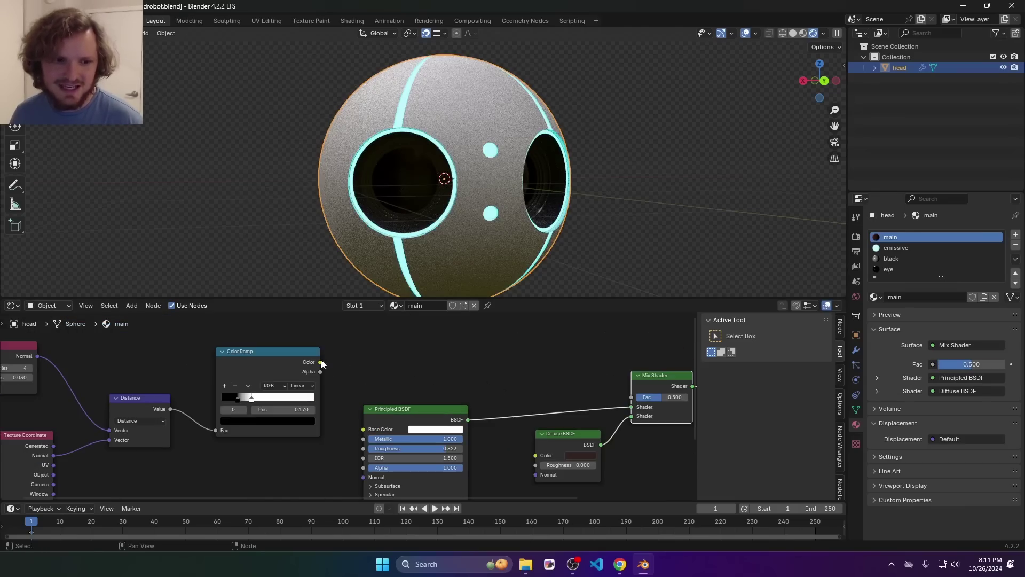
drag(320, 363, 631, 397)
scroll(555, 161, up, 8)
middle_drag(555, 162, 433, 124)
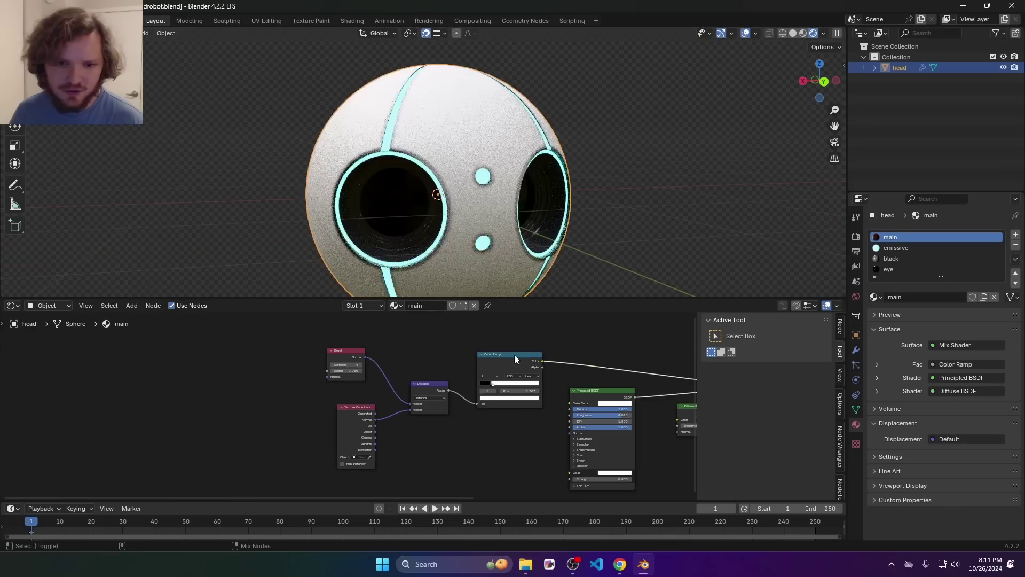
Preview the Color Ramp's mask and move the Bevel, Texture Coordinate, Distance and Color Ramp nodes away from the shaders.
ctrl+shift+click(514, 355)
scroll(423, 163, up, 2)
drag(245, 458, 483, 357)
scroll(483, 357, up, 3)
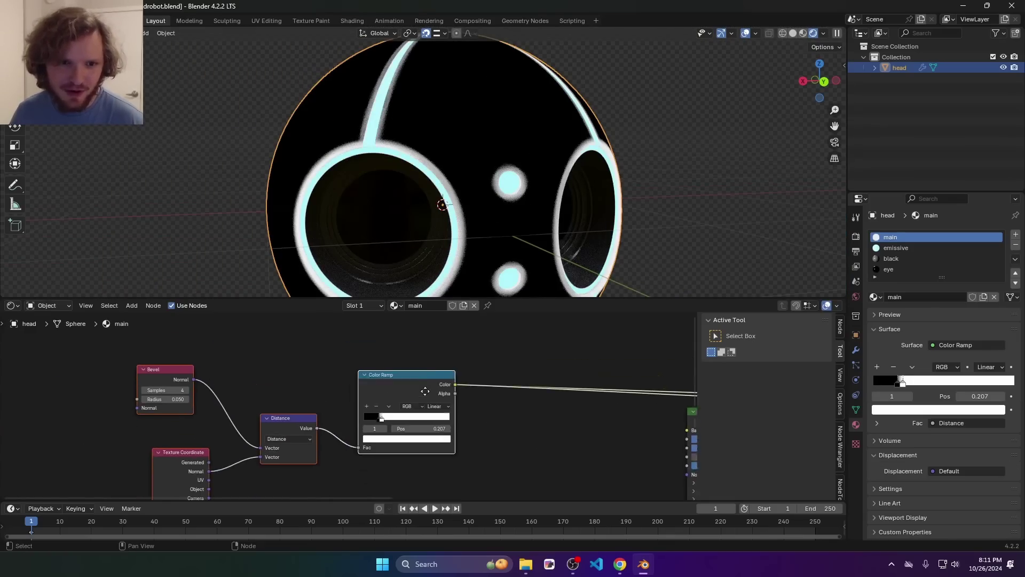
Add a Noise Texture node below the Distance node in the main material.
key(shift+a)
text(noise)
key(Return)
click(306, 477)
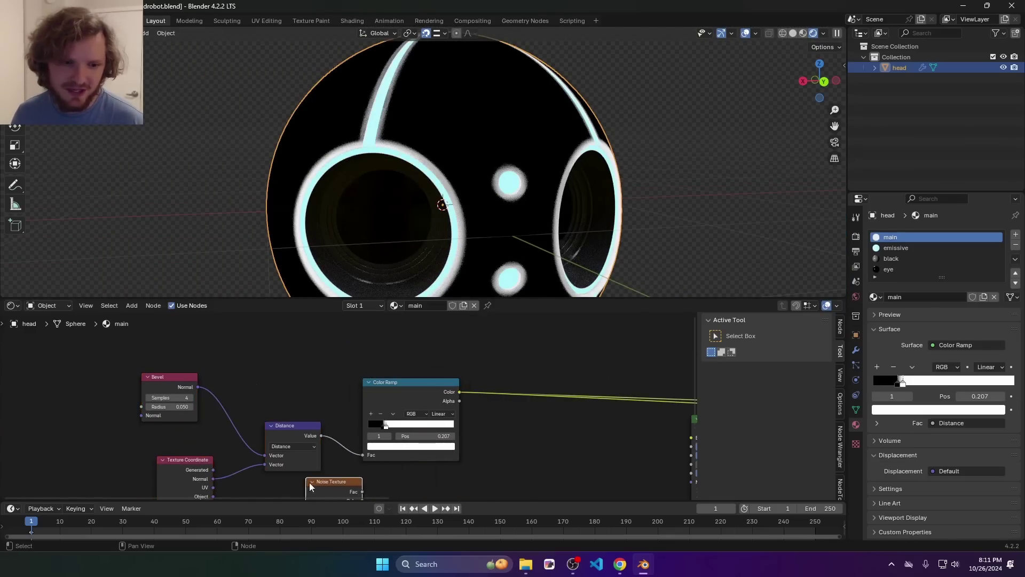
Preview the Noise Texture on the head and set its scale to 11.9.
middle_drag(336, 498, 351, 421)
ctrl+shift+click(350, 420)
drag(349, 413, 325, 441)
middle_drag(335, 457, 350, 416)
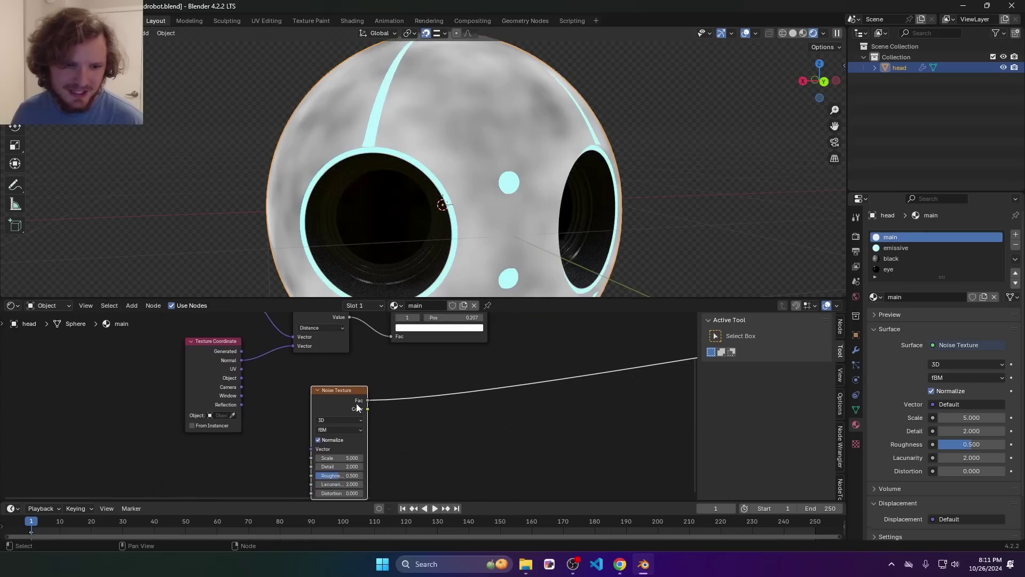
drag(341, 457, 378, 457)
Add a Brightness/Contrast node after the Noise Texture and set its contrast to 4.2.
key(shift+a)
text(c)
key(BackSpace)
text(brigh)
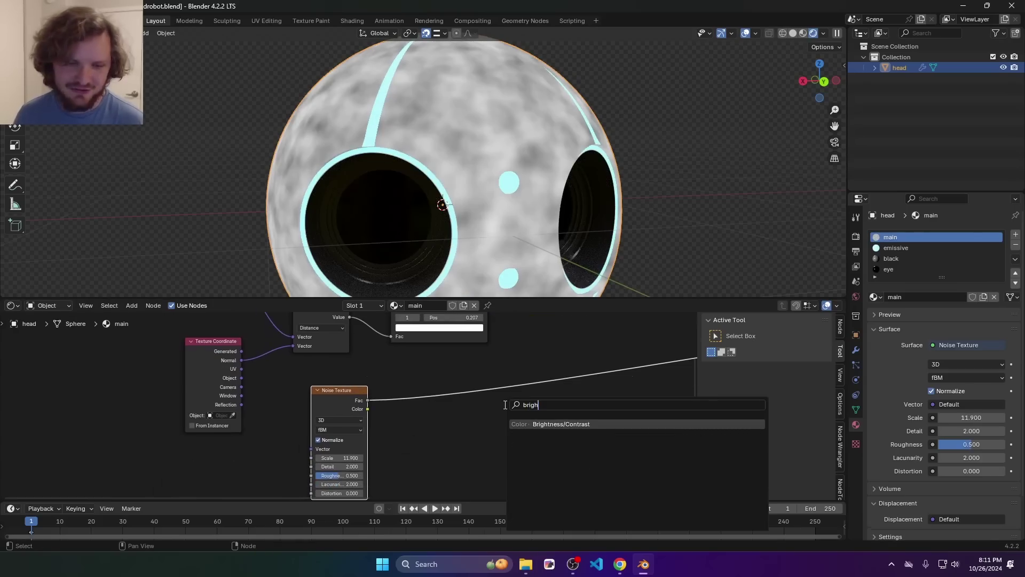
key(Return)
click(447, 386)
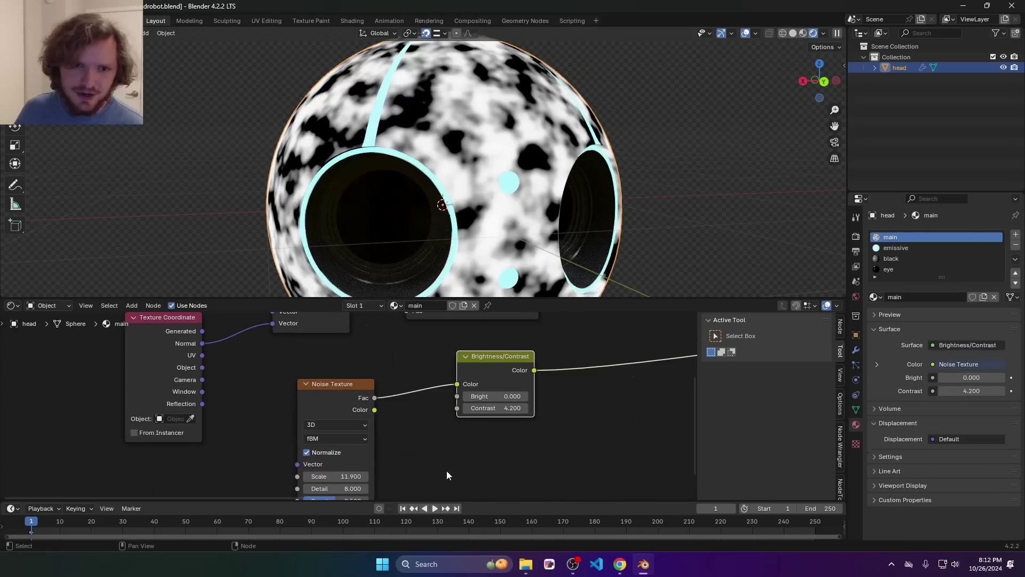
Multiply the Color Ramp mask by the Brightness/Contrast output with a Math node, and set brightness to -0.45.
middle_drag(363, 469, 370, 433)
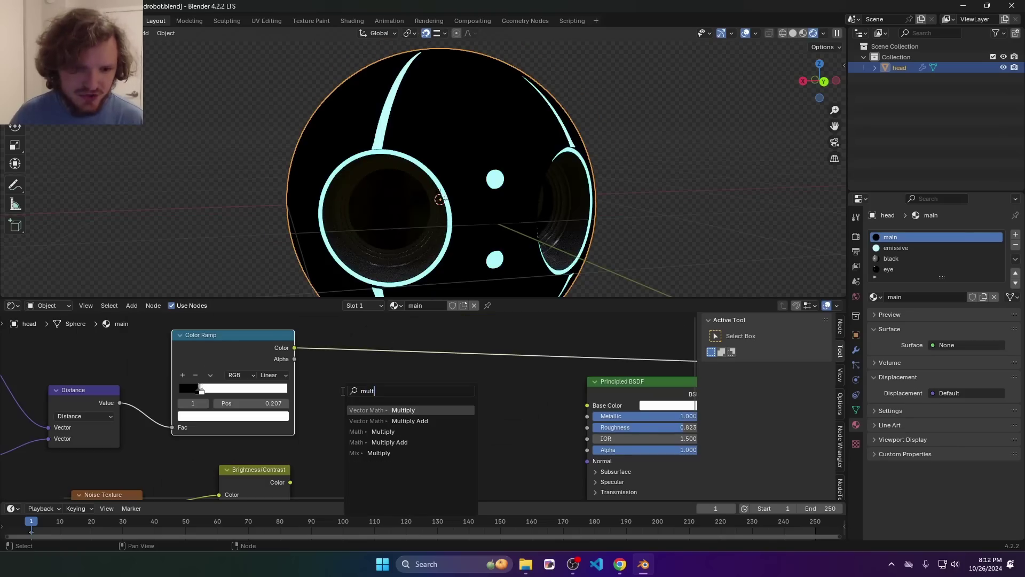
key(Down)
key(Down)
key(Return)
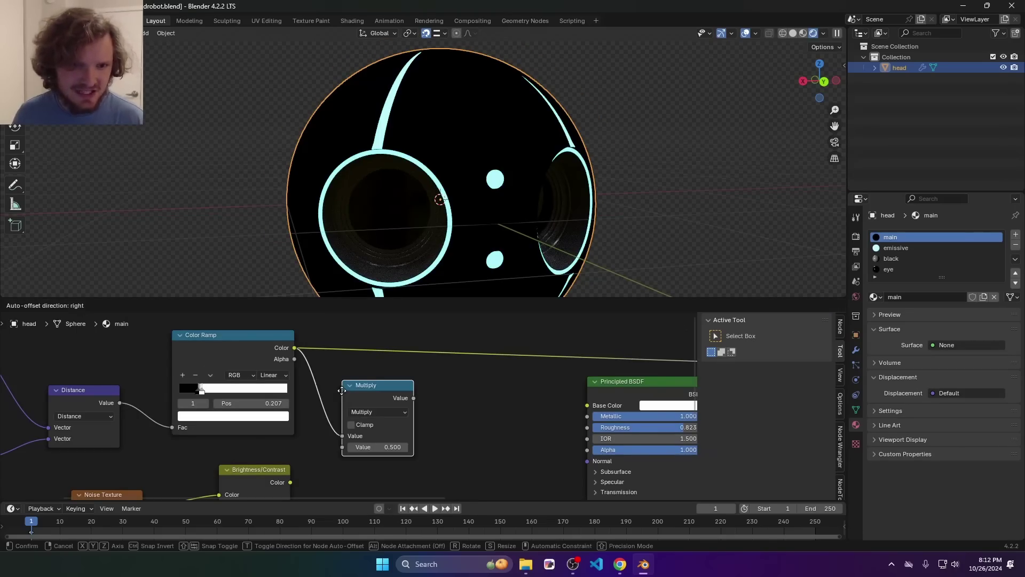
click(343, 394)
ctrl+shift+click(248, 350)
middle_drag(275, 415, 300, 368)
ctrl+shift+click(282, 424)
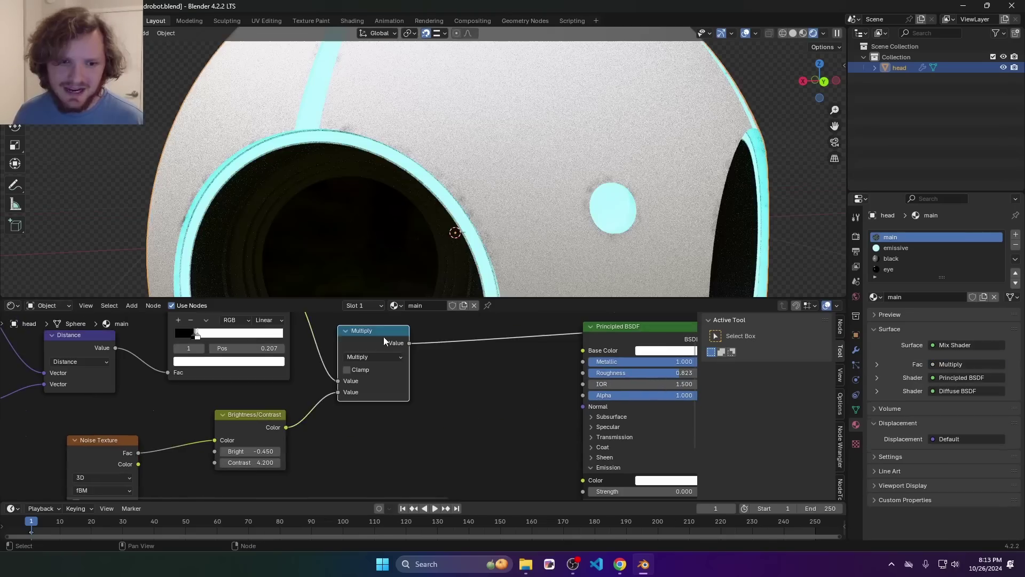
Duplicate the Multiply node after the first one, enable Clamp and set its value to 10.
key(shift+d)
click(475, 334)
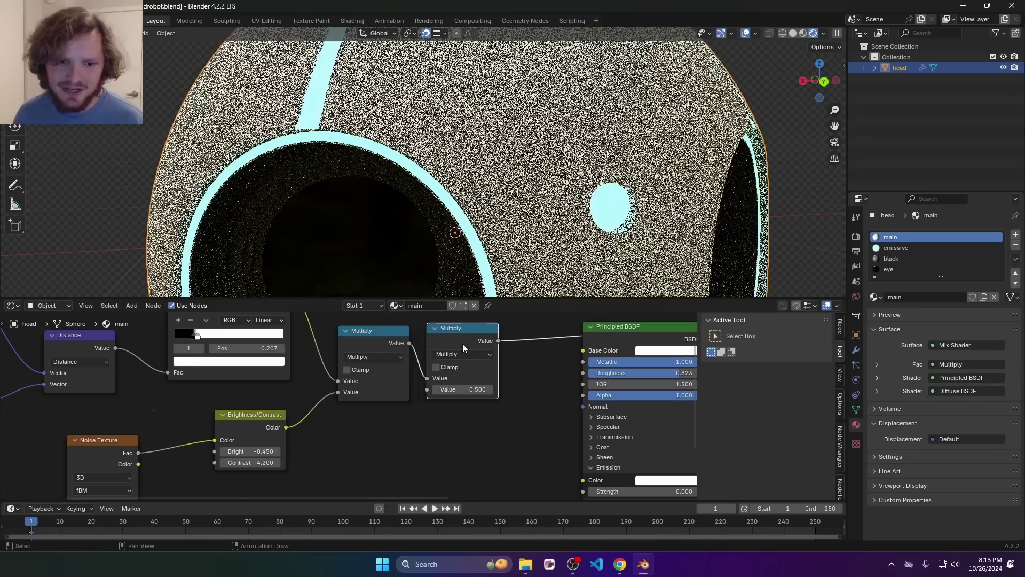
click(439, 367)
double_click(476, 393)
key(Return)
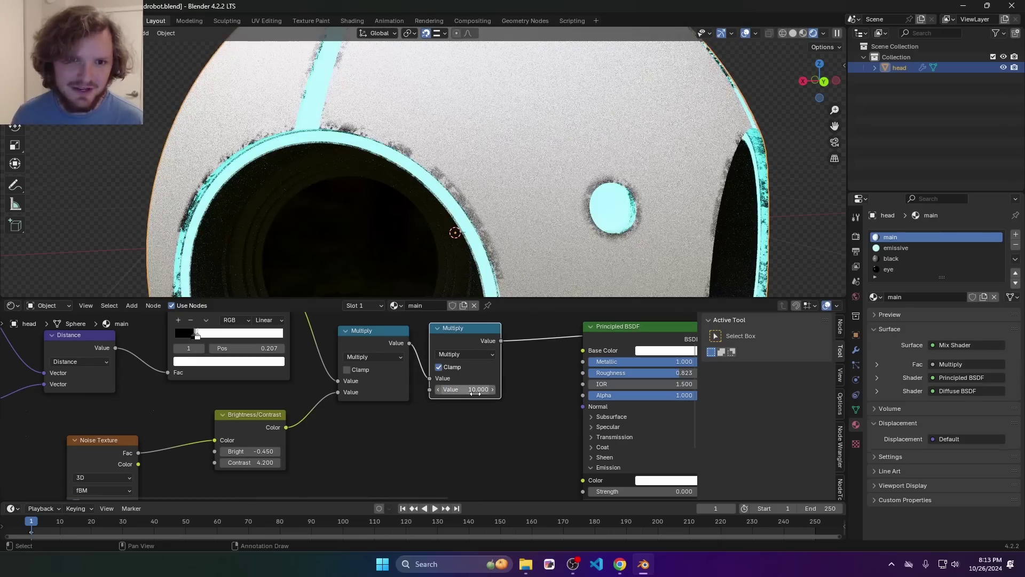
Combine the Bevel, Texture Coordinate, Distance, Color Ramp, noise, contrast and Multiply nodes into one node group.
scroll(512, 178, down, 8)
middle_drag(488, 159, 466, 173)
key(Home)
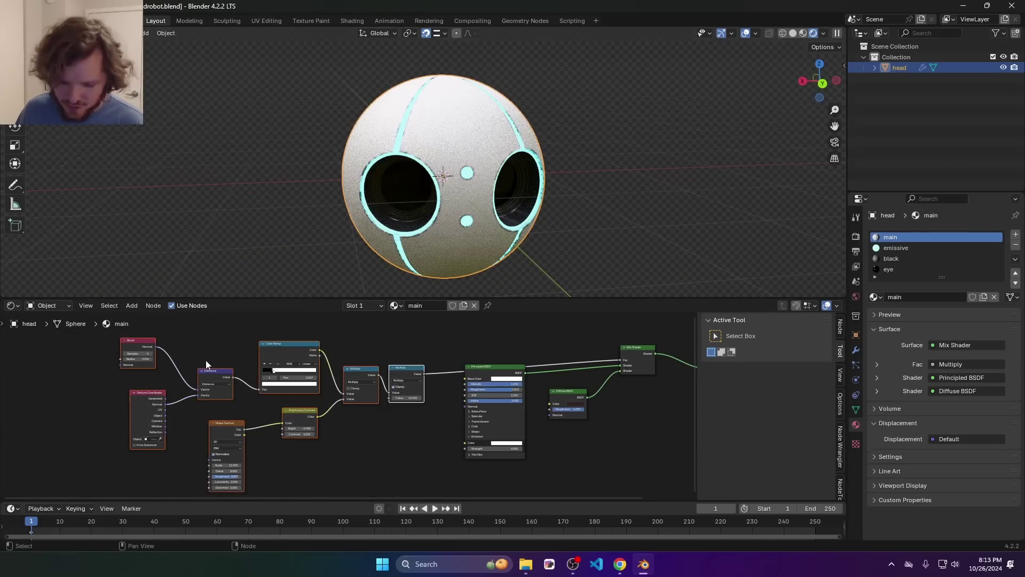
key(ctrl+g)
key(Tab)
scroll(359, 379, up, 11)
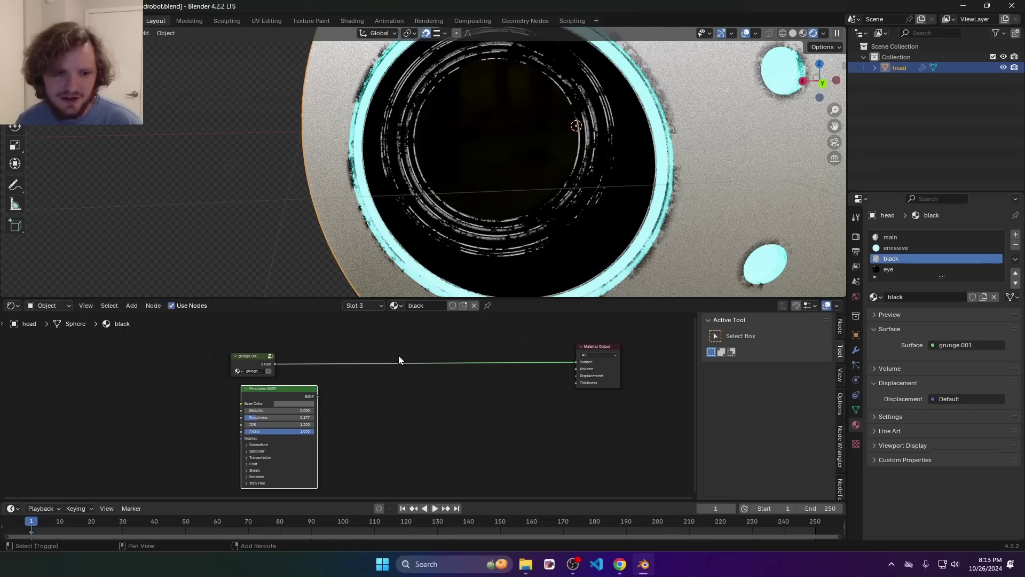
In the black material, mix the Principled BSDF with a new Diffuse BSDF, using the grunge group as the Mix Shader factor.
key(shift+a)
text(diff)
key(Return)
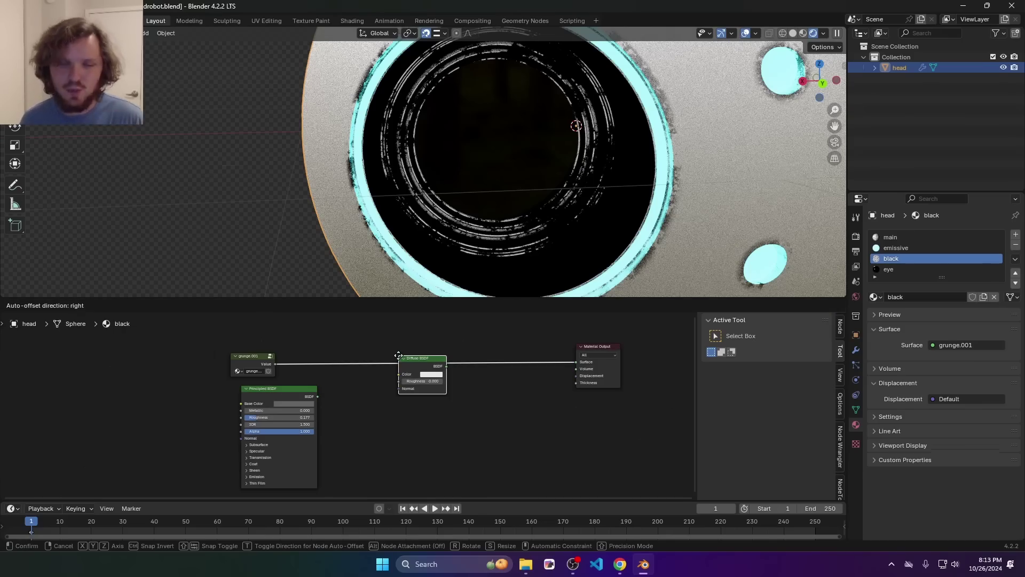
click(348, 415)
ctrl+shift+right_drag(373, 416, 301, 406)
scroll(267, 374, up, 4)
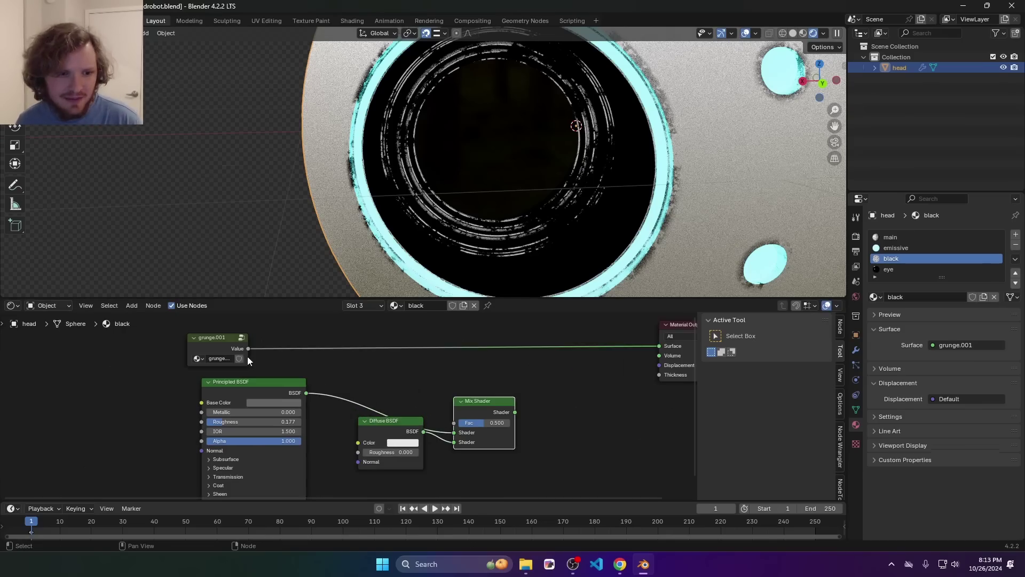
ctrl+shift+click(473, 409)
drag(476, 405, 513, 373)
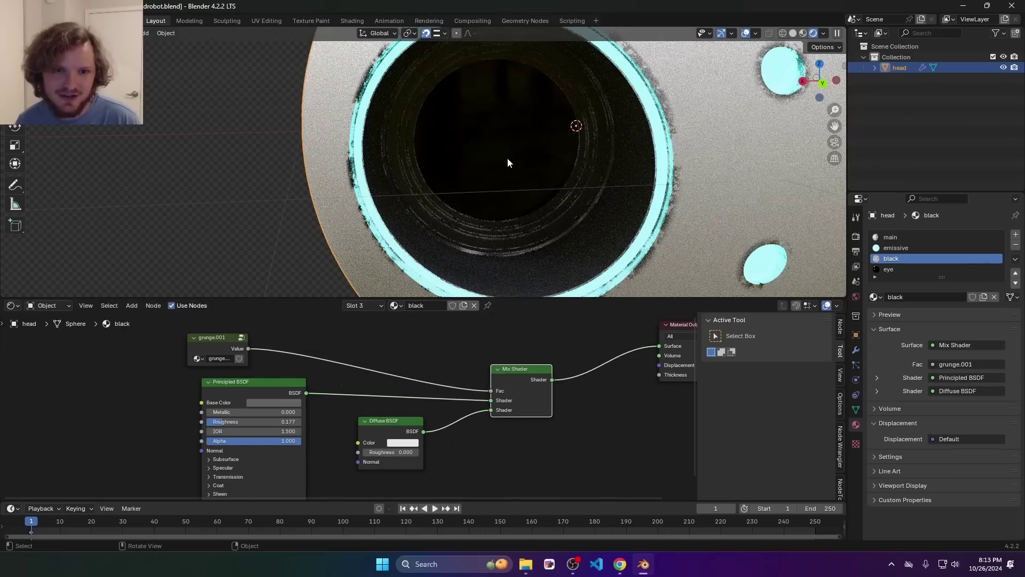
Compare the black material's plain Principled BSDF with the Mix Shader result inside the eye sockets.
scroll(560, 255, up, 2)
ctrl+shift+click(232, 385)
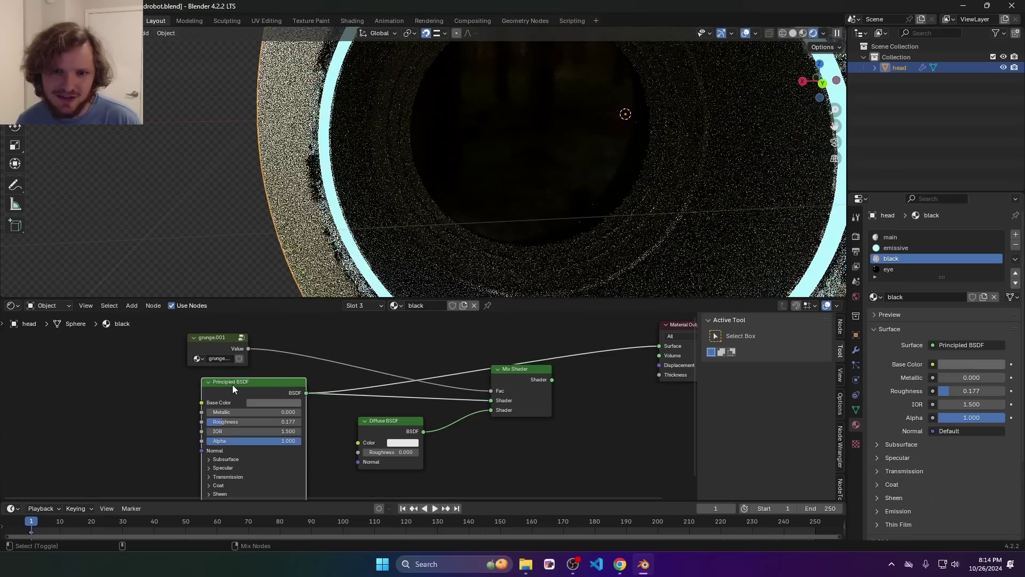
ctrl+shift+click(518, 379)
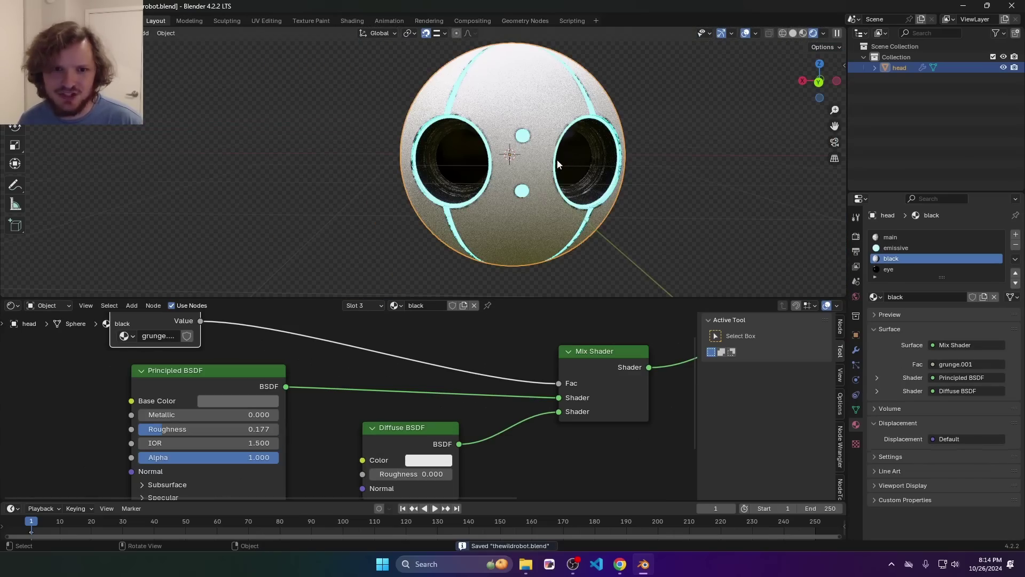
scroll(550, 164, up, 2)
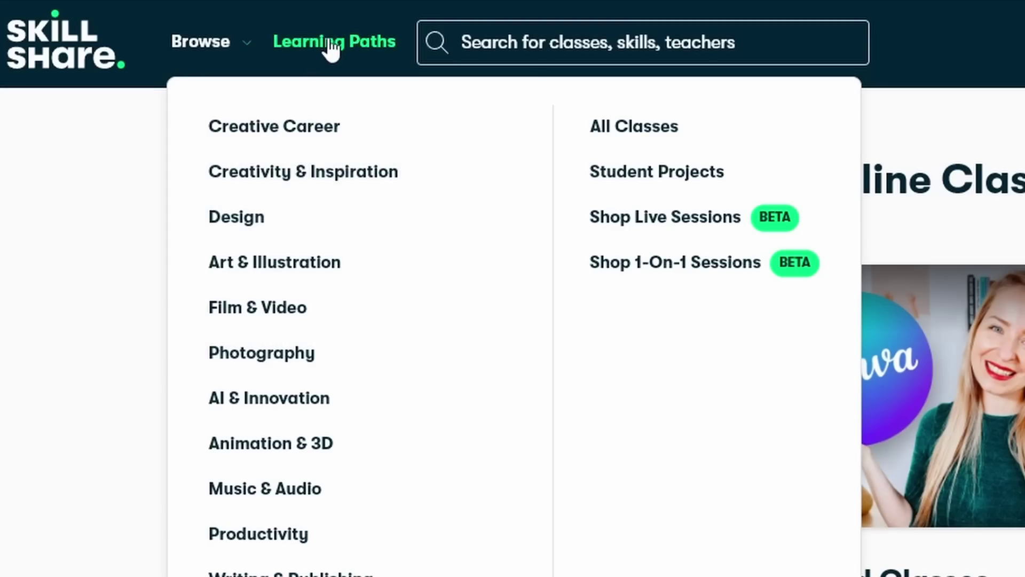
Switch to Skillshare's Learning Paths and view the path "Design a 3D Video Game in Unreal Engine".
click(331, 47)
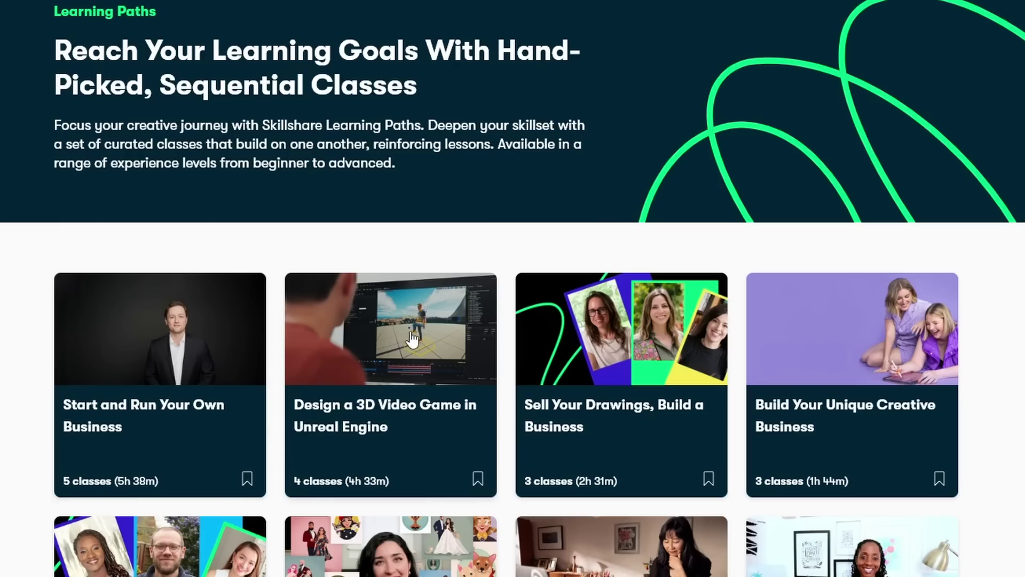
click(412, 338)
scroll(487, 132, down, 20)
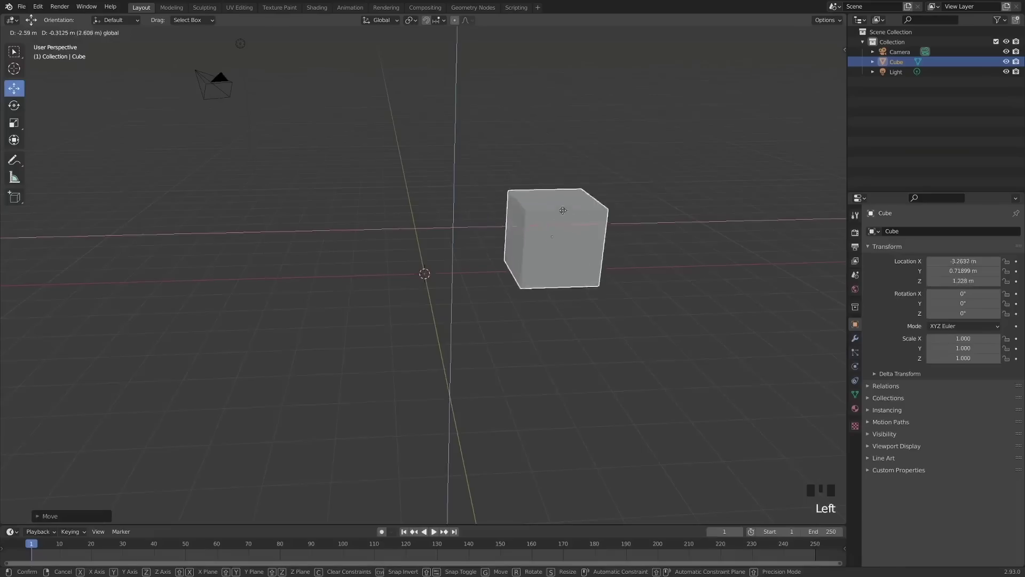
drag(543, 228, 303, 163)
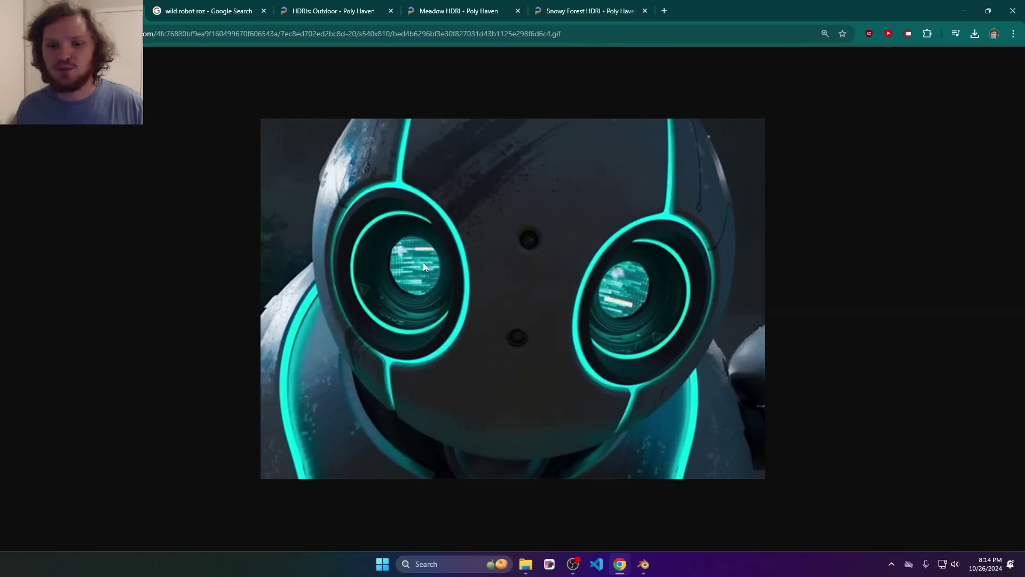
Return to Blender, split the 3D viewport and turn the new area into a UV Editor.
key(alt+Tab)
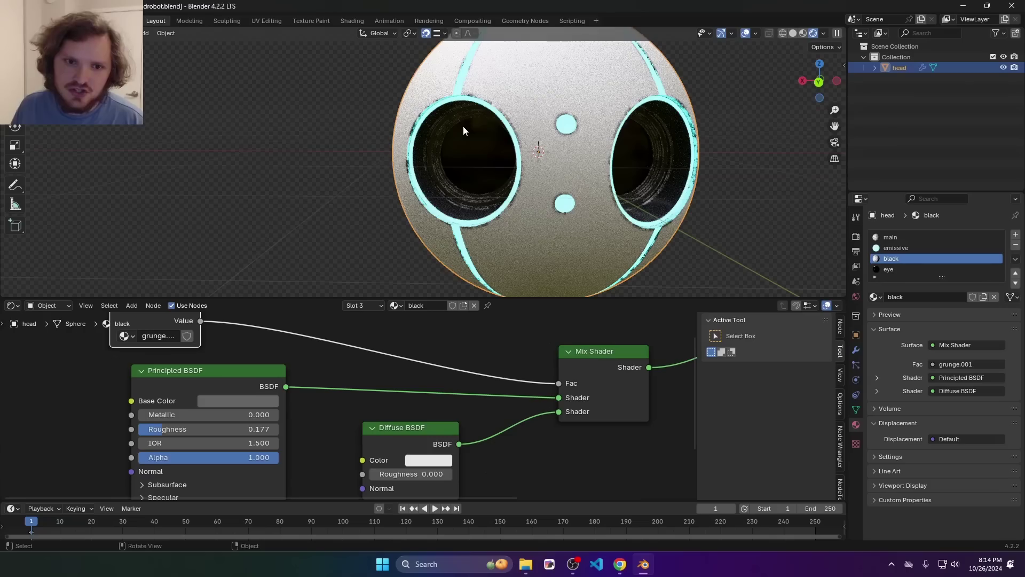
drag(3, 29, 209, 32)
click(12, 33)
click(37, 87)
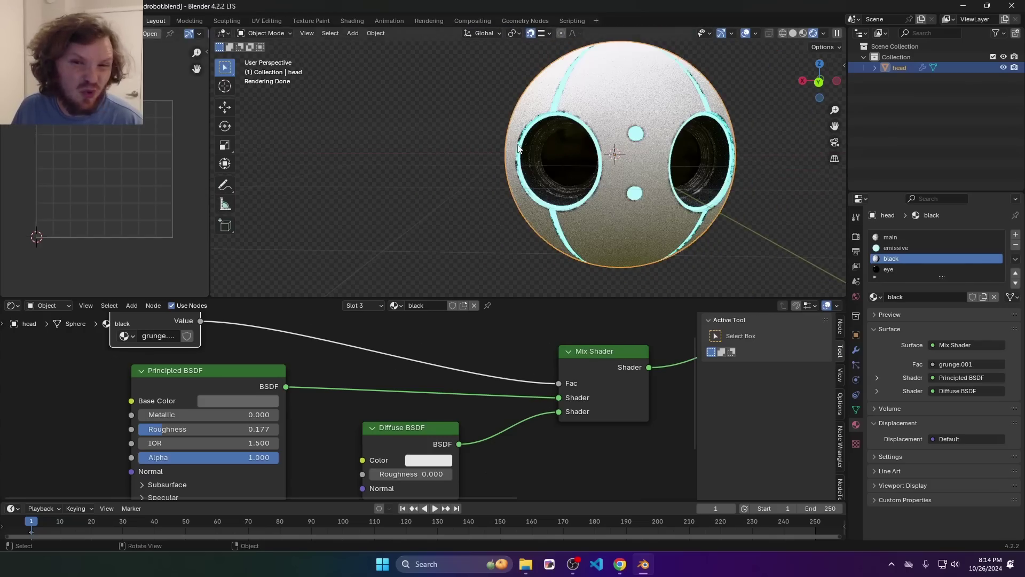
Unwrap the two round eye faces and reset their UVs so both fill the UV space.
key(Tab)
middle_drag(526, 154, 582, 155)
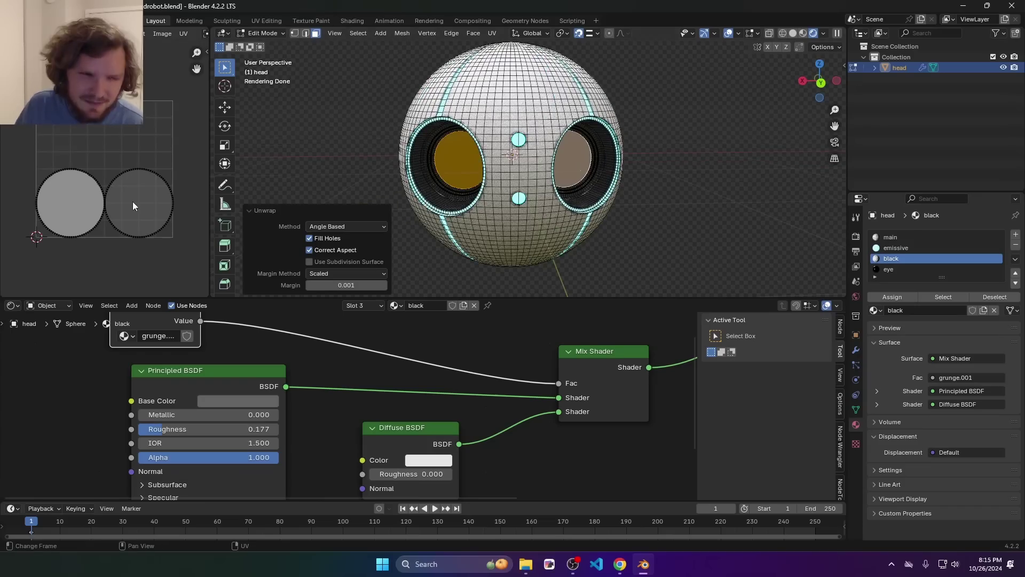
key(a)
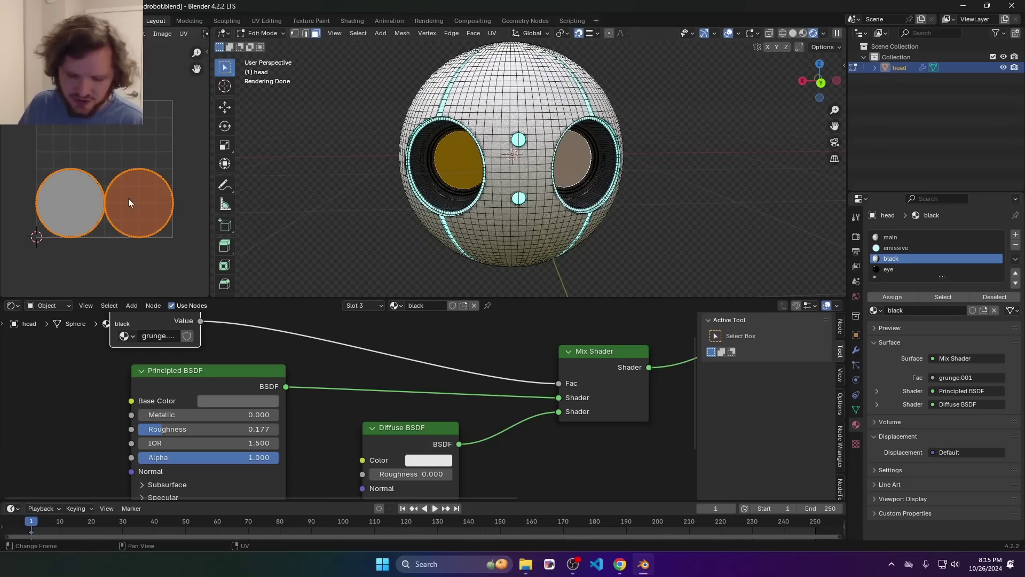
key(F3)
text(res)
click(175, 216)
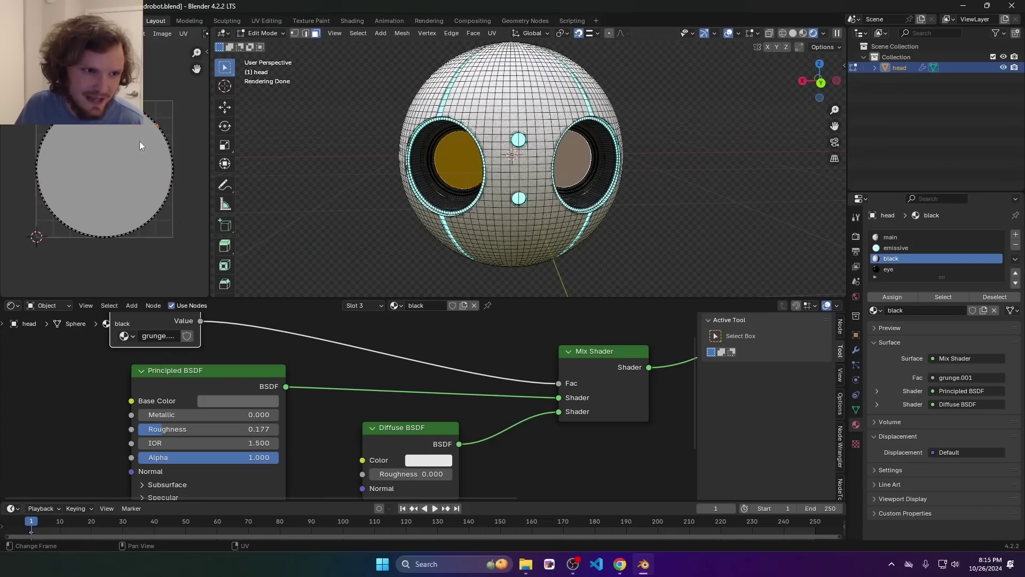
key(Tab)
Add a Texture Coordinate node to the eye material, preview its UV output on the surface and check the eye faces' UVs.
scroll(434, 393, down, 4)
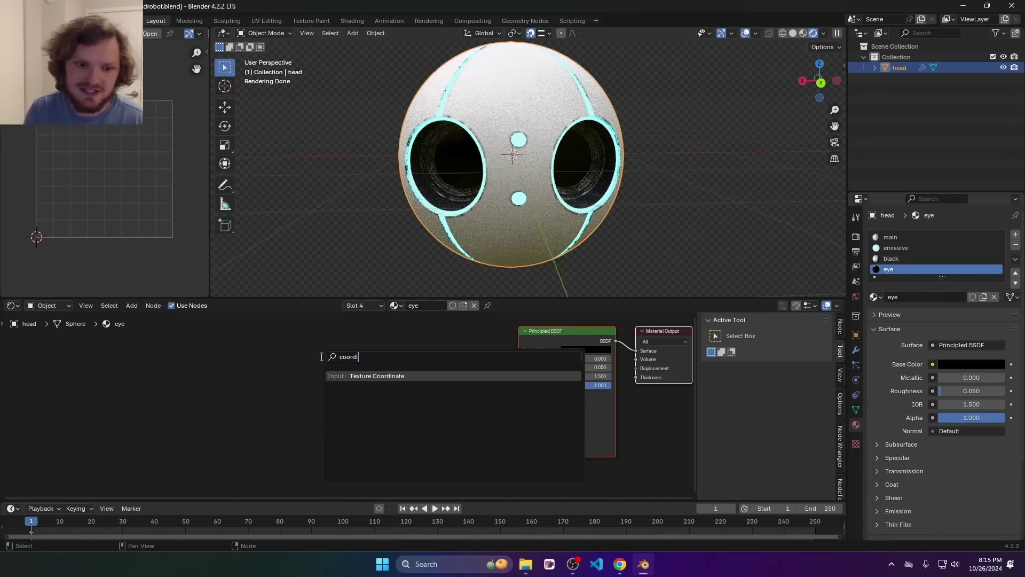
key(Return)
click(283, 356)
drag(340, 384, 635, 350)
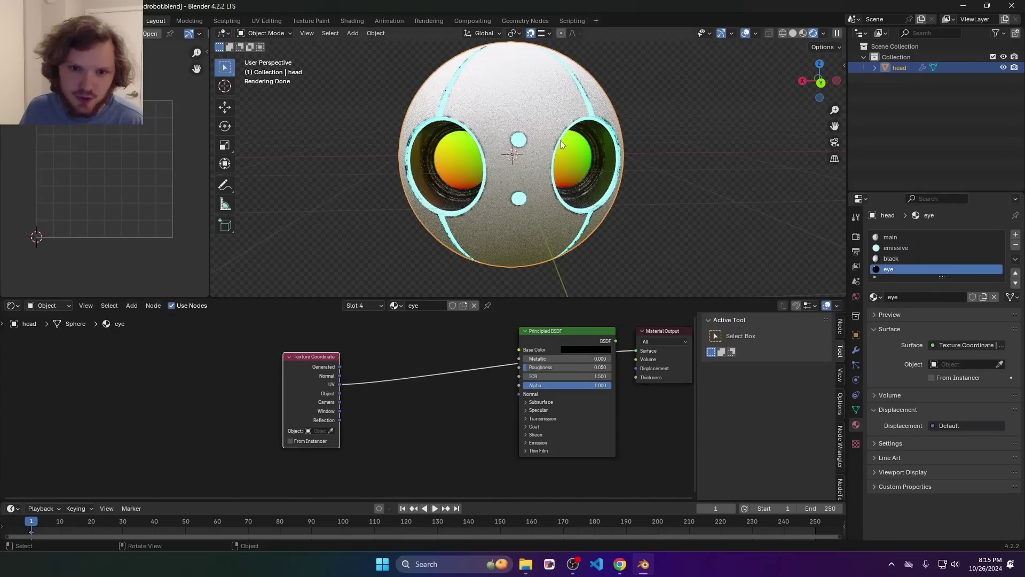
key(Tab)
right_click(153, 198)
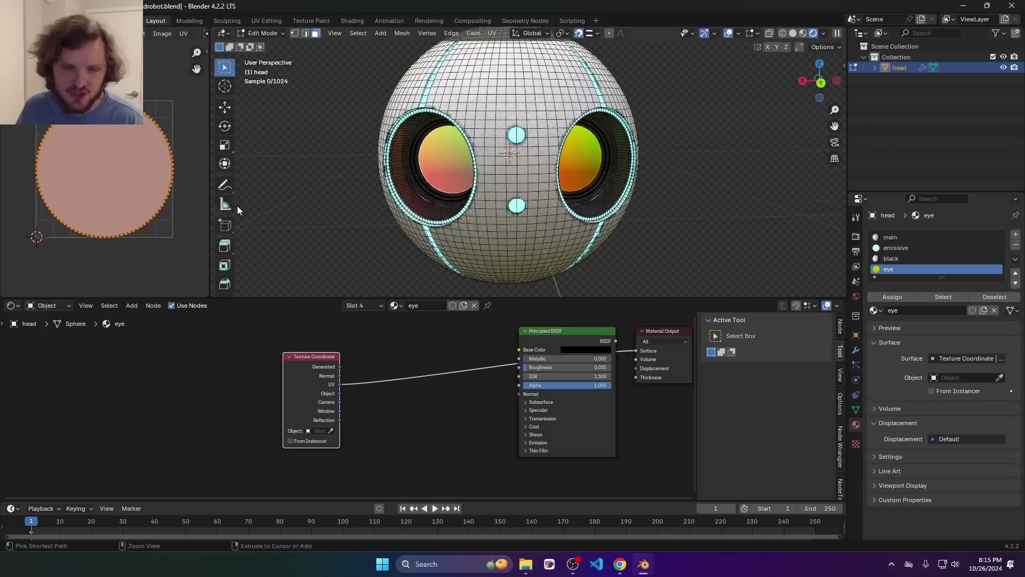
key(Tab)
Insert a Vector Math node between the Texture Coordinate's UV output and the eye material's output.
scroll(475, 174, up, 3)
drag(304, 366, 190, 367)
click(189, 369)
key(shift+a)
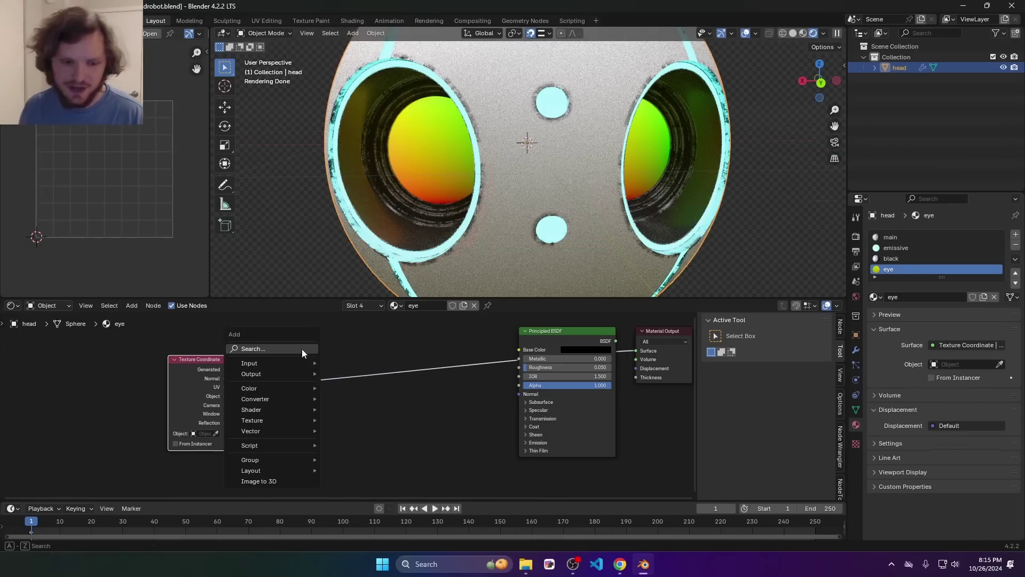
text(ve)
key(Return)
click(302, 349)
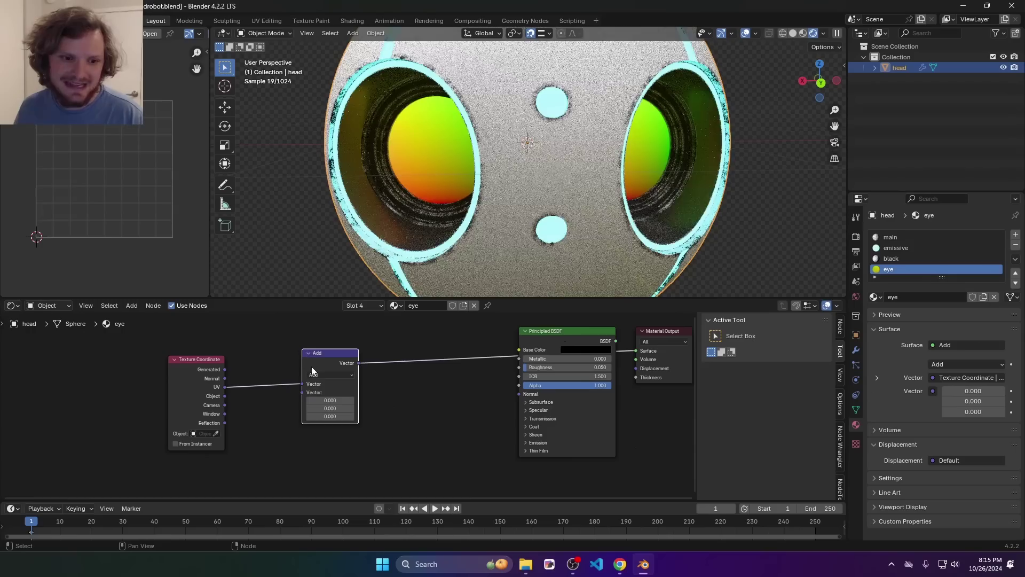
Switch the Vector Math node to Distance and set its second vector's X and Y to 0.5.
click(318, 499)
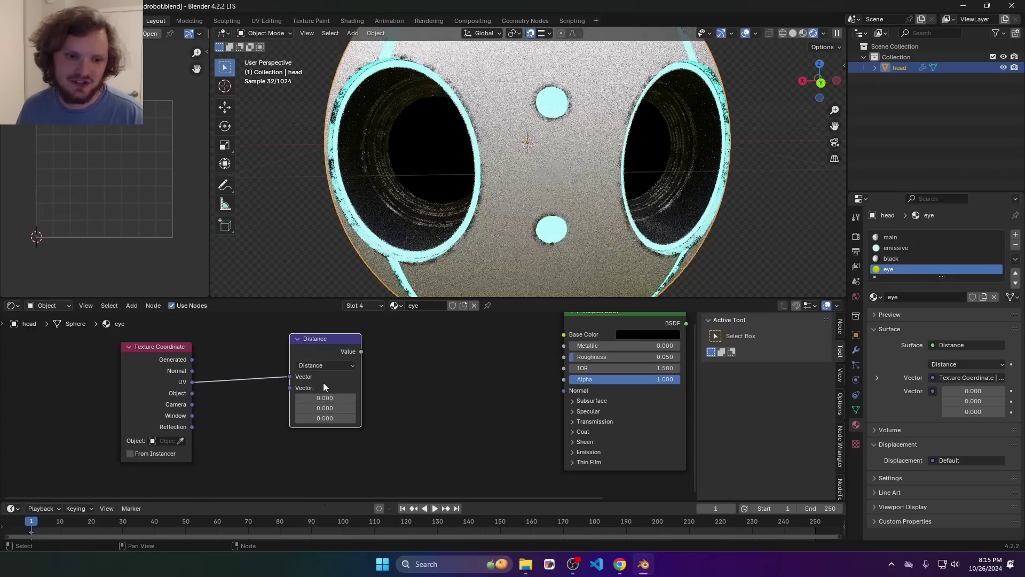
text(0.5)
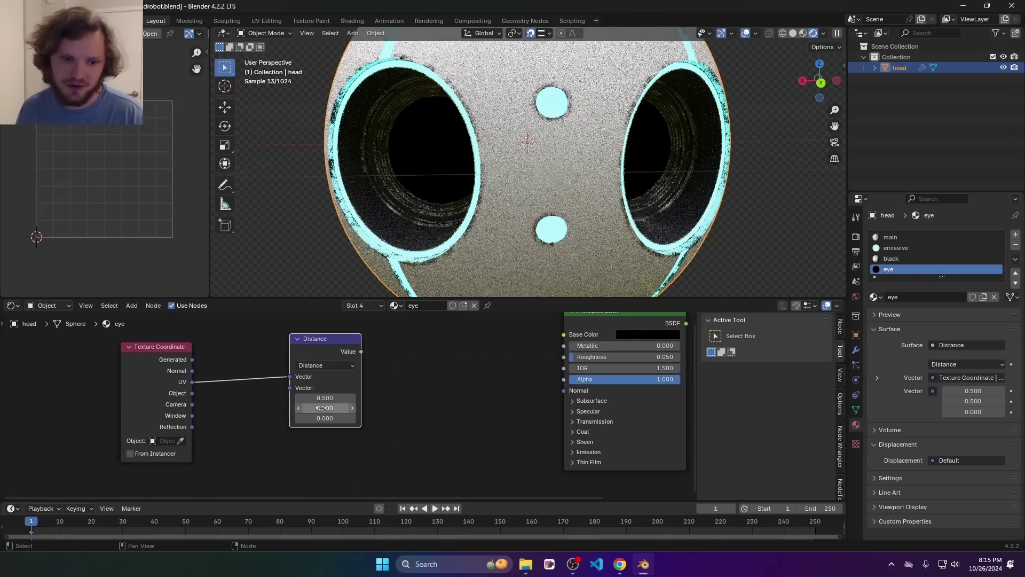
key(Return)
In top view, annotate a square marked 0 to 1 with arrows pointing outward from its center.
click(819, 64)
shift+middle_drag(588, 137, 284, 79)
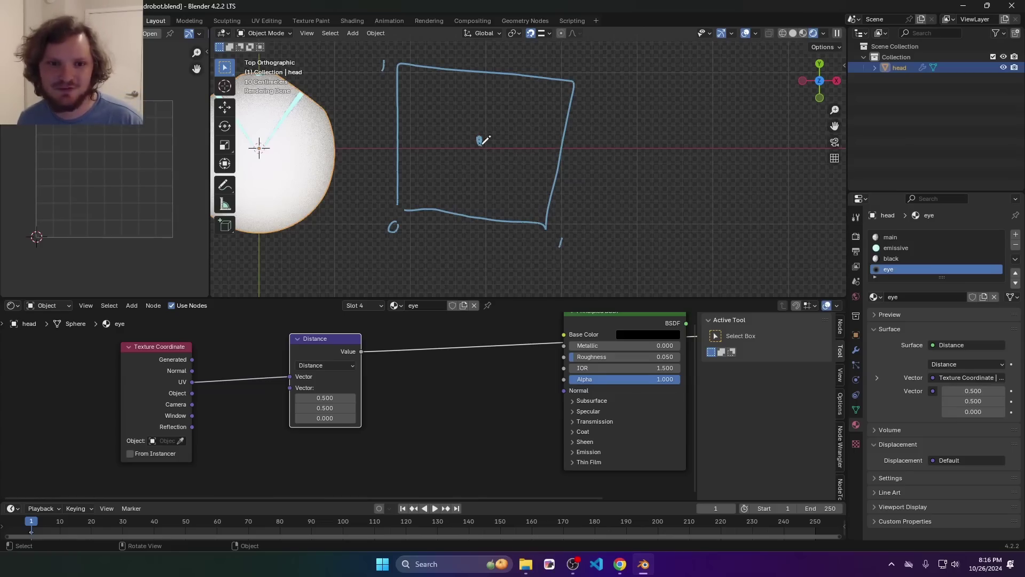
drag(480, 144, 493, 161)
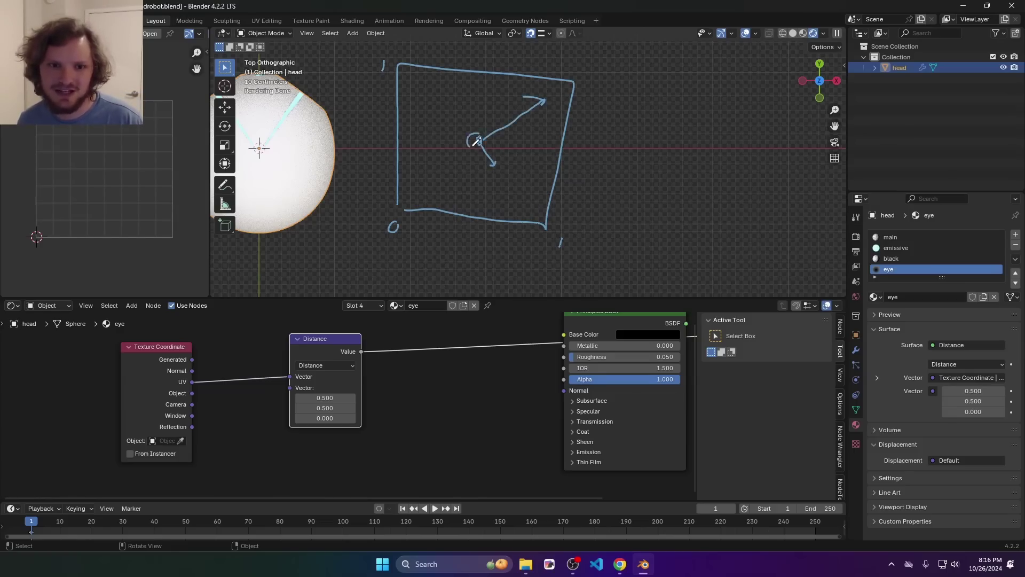
shift+middle_drag(367, 166, 682, 166)
middle_drag(682, 166, 747, 149)
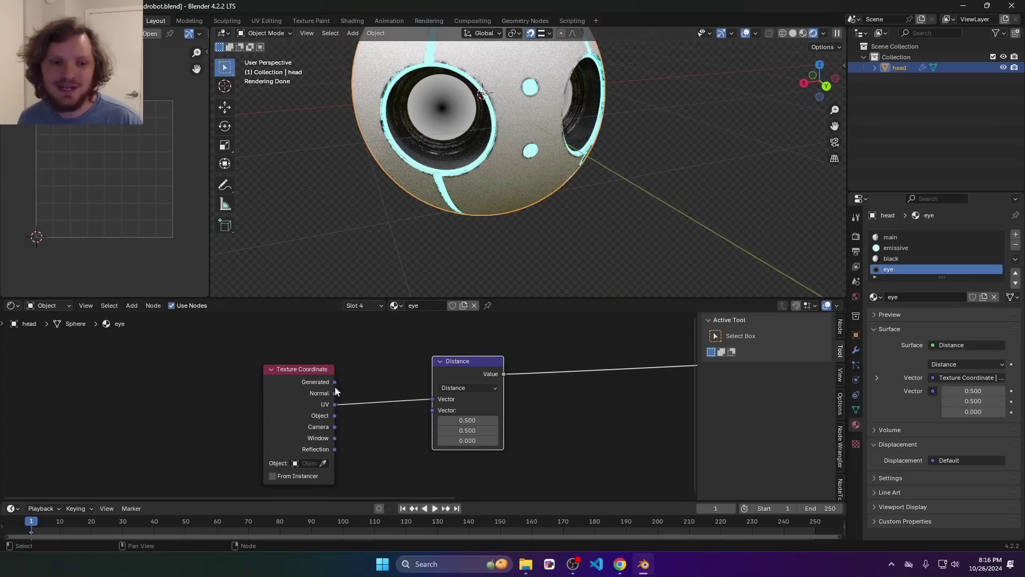
Move the Texture Coordinate node farther from the Distance node and hide its unused sockets.
drag(306, 386, 126, 379)
key(ctrl+h)
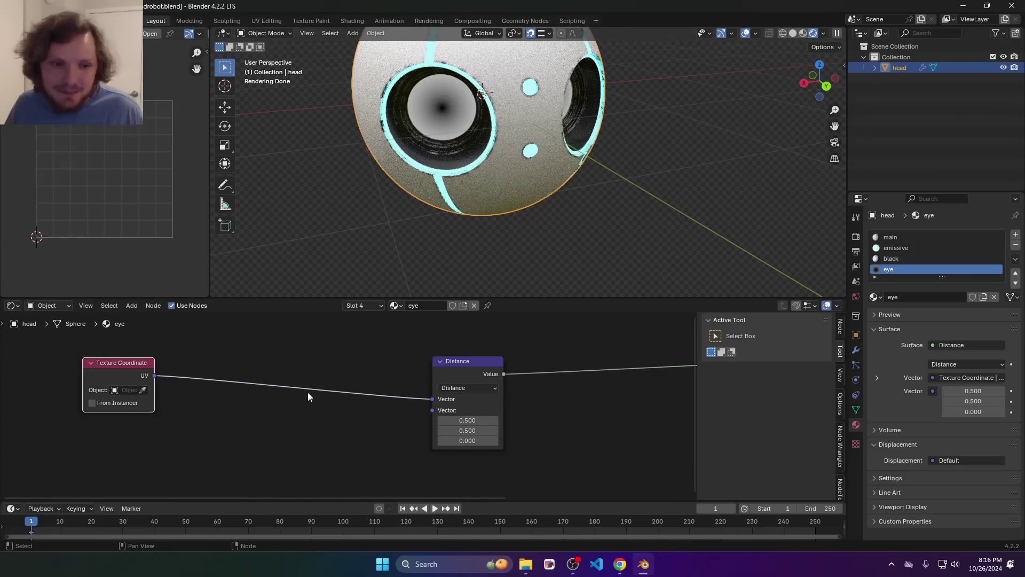
Duplicate the Distance node, place the copy between the Texture Coordinate and Distance nodes, and switch it to Scale with a value of 10.
click(450, 374)
key(shift+d)
click(183, 430)
click(190, 448)
click(186, 436)
drag(196, 423, 222, 347)
drag(227, 396, 251, 396)
right_click(238, 396)
click(238, 396)
text(10)
key(Return)
Duplicate the Scale node in front of the Distance node and switch the copy to Fraction.
key(shift+d)
click(347, 382)
click(356, 361)
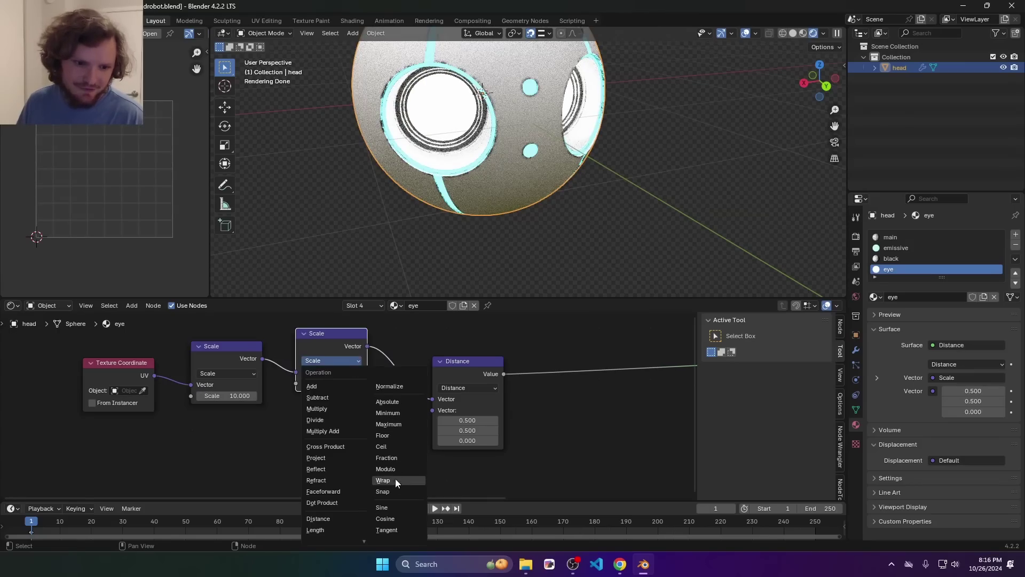
click(389, 459)
scroll(481, 144, up, 2)
middle_drag(481, 144, 448, 127)
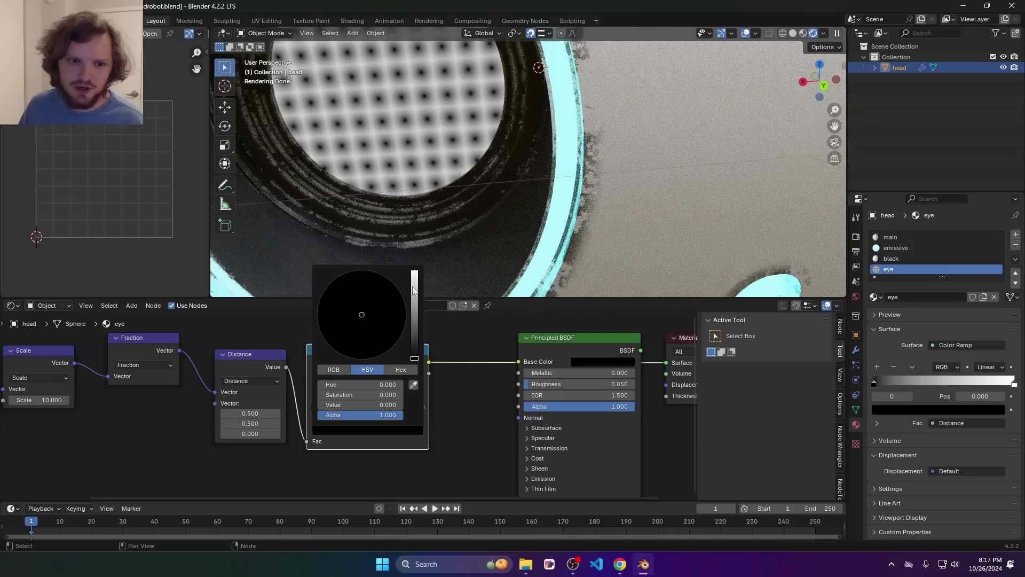
Make the Color Ramp after the Distance node run from white to black, with the white stop at 0.24.
drag(414, 310, 414, 278)
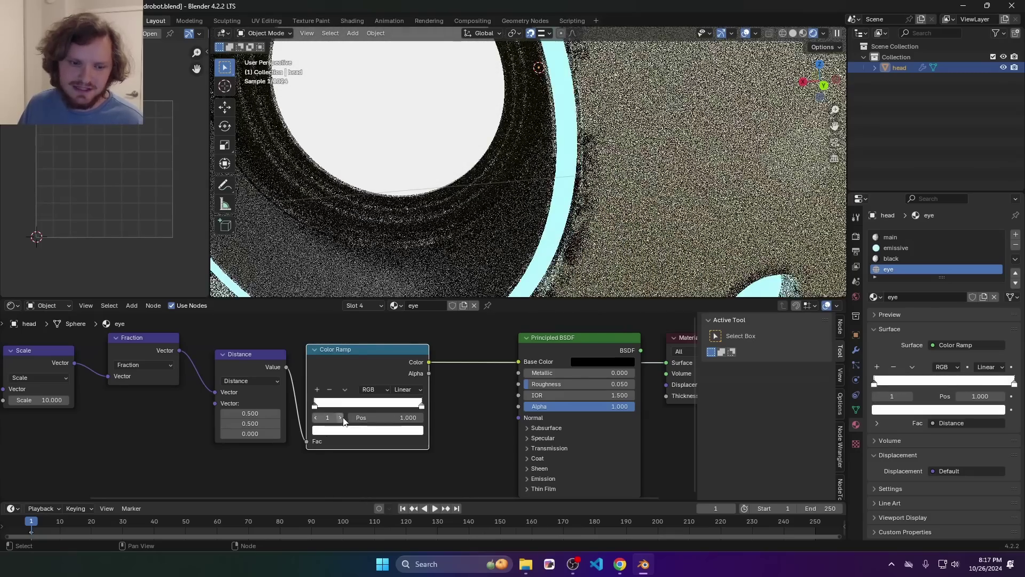
click(345, 431)
click(413, 354)
mouse_move(385, 418)
mouse_down()
mouse_move(400, 418)
mouse_move(379, 418)
mouse_up()
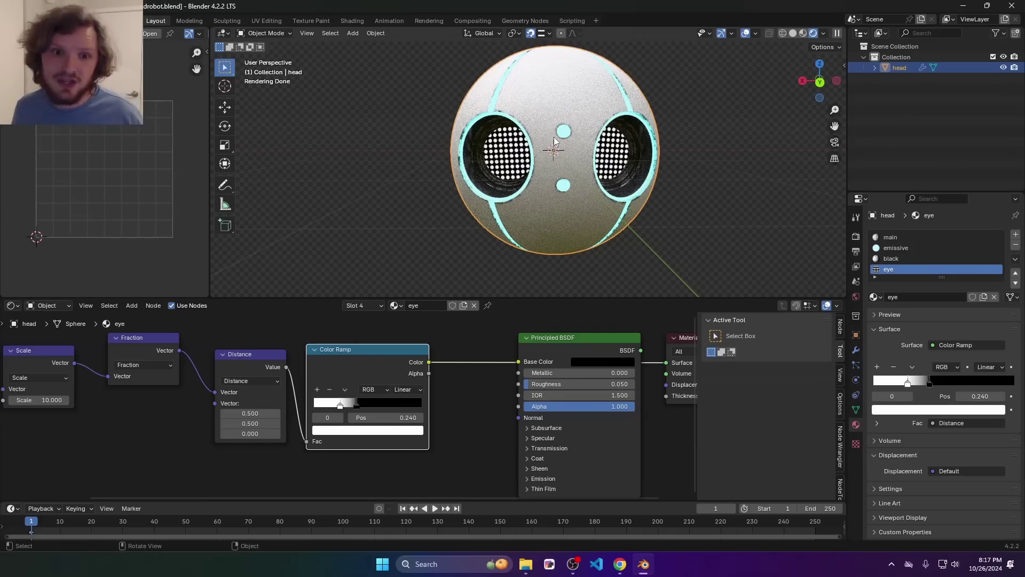
Set the Scale node of the eye's dot pattern to 20.
scroll(343, 456, down, 5)
middle_drag(138, 396, 308, 381)
scroll(308, 381, up, 5)
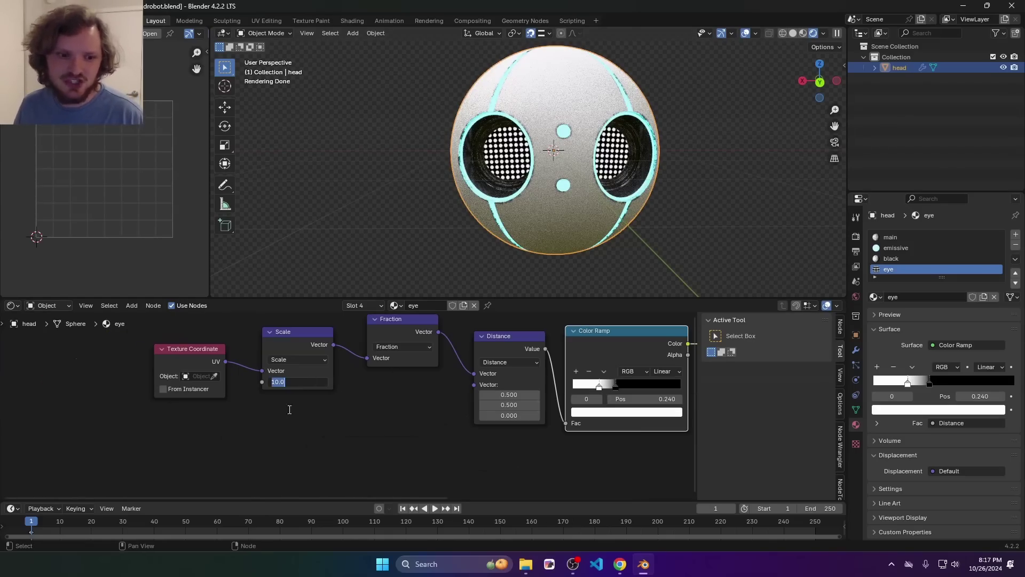
text(0)
key(Return)
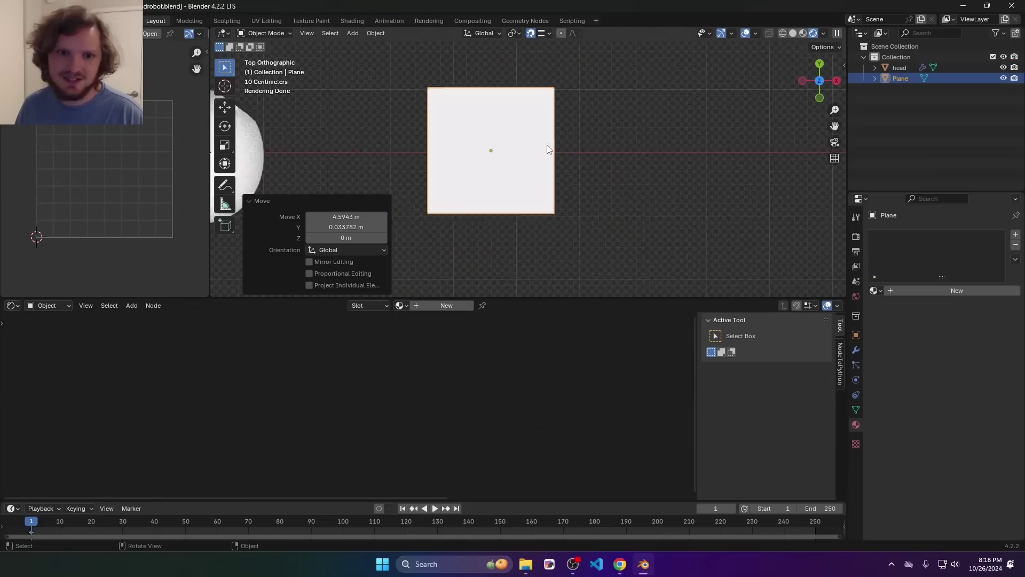
Assign the existing eye material to the new plane beside the head.
scroll(441, 249, up, 2)
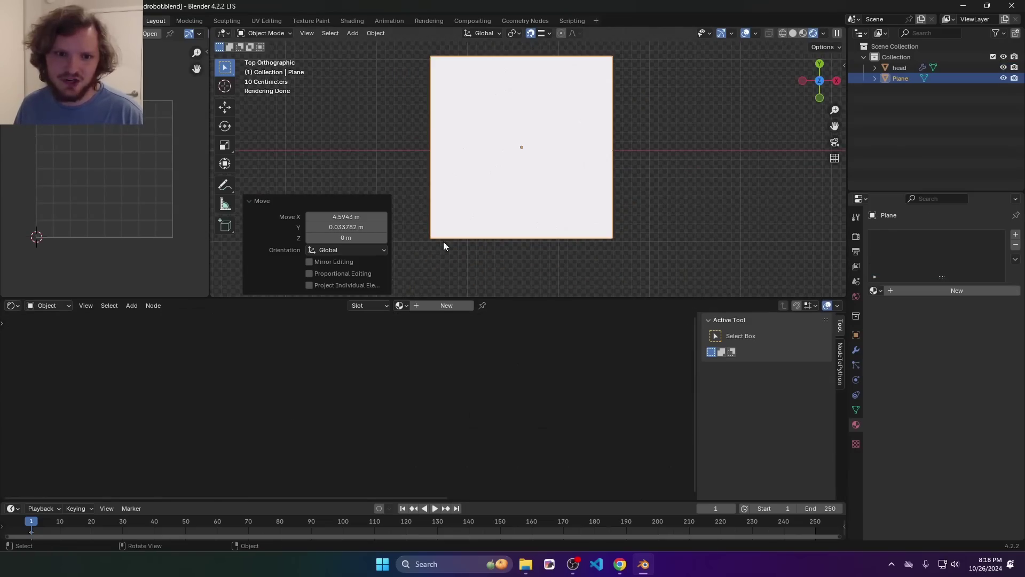
click(434, 353)
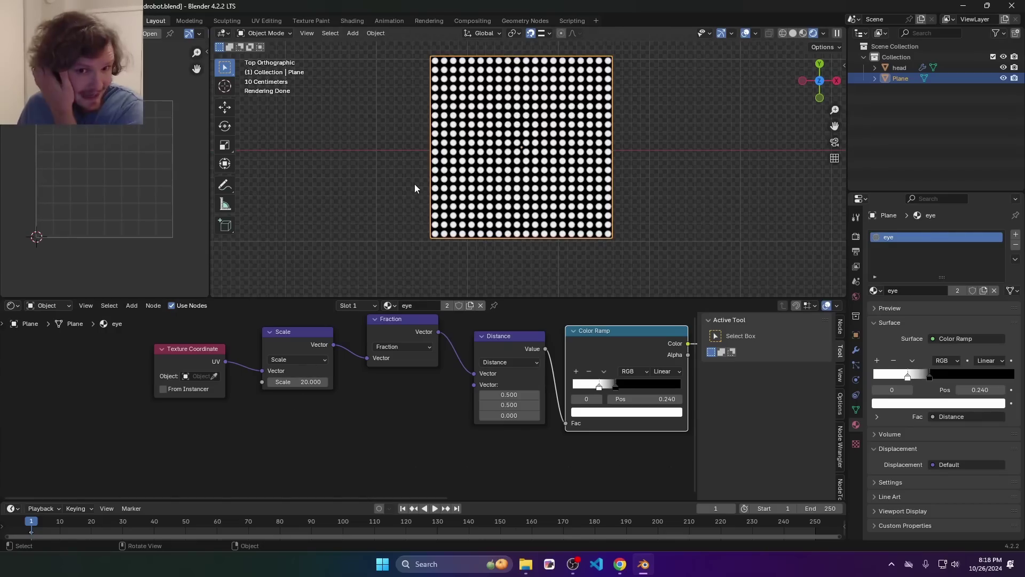
scroll(458, 163, up, 1)
shift+middle_drag(411, 213, 380, 231)
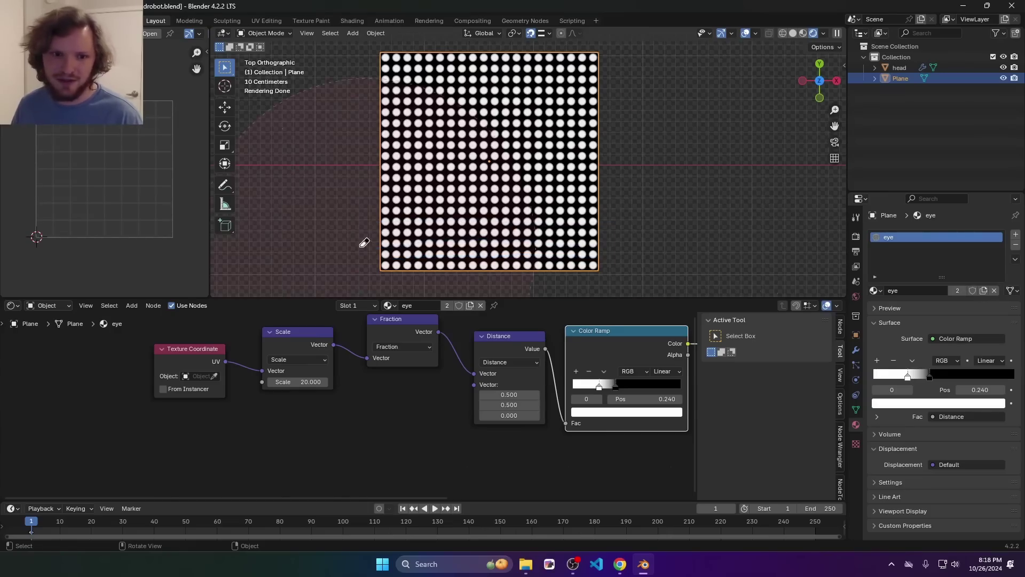
Add a Separate XYZ node fed by the Texture Coordinate's UV output and preview its Y output on the plane.
drag(192, 399, 265, 426)
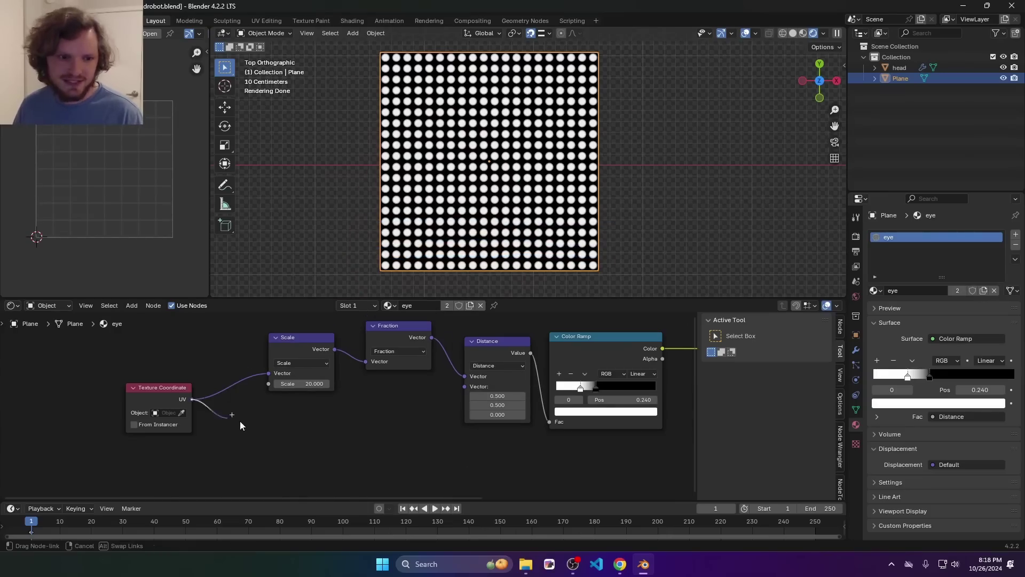
text(sep)
key(Return)
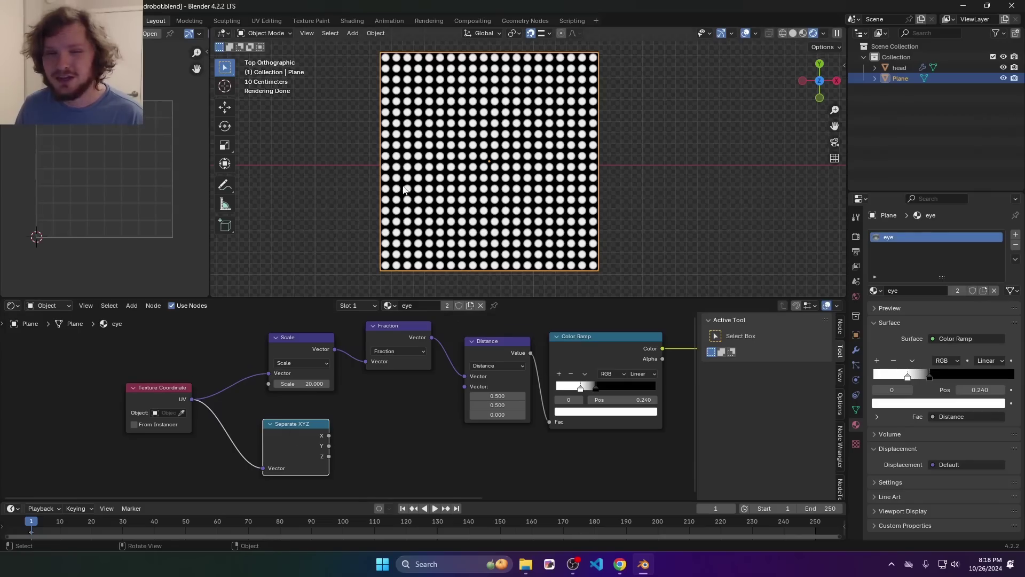
ctrl+shift+click(302, 438)
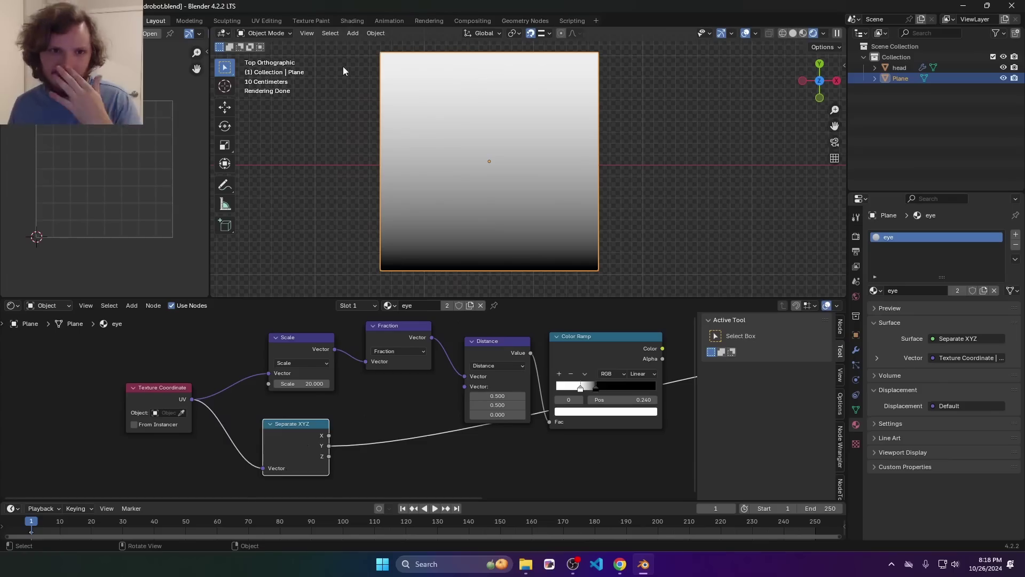
Multiply the Separate XYZ's Y output by 20 and round the result up with a Ceil Math node.
click(358, 427)
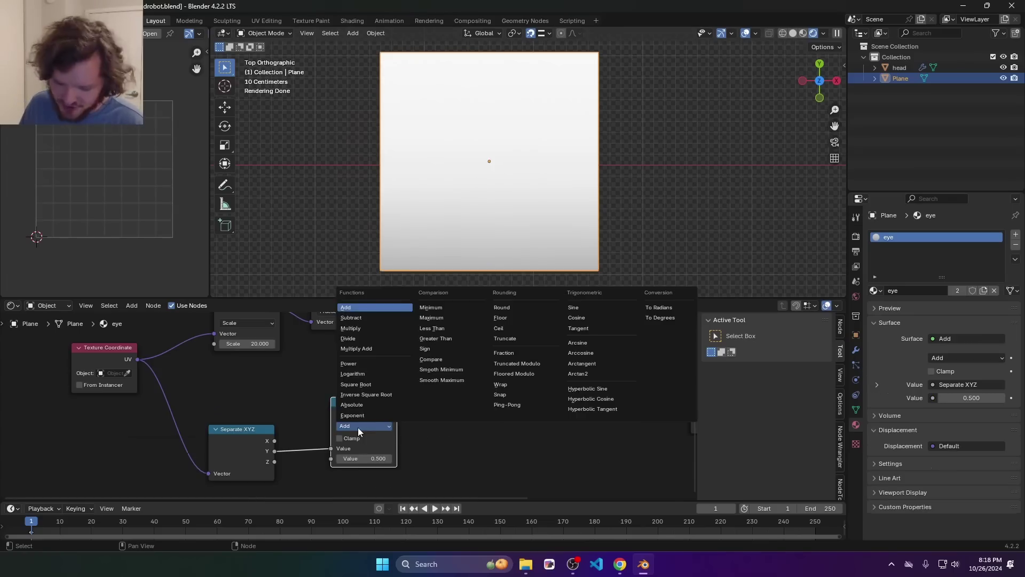
text(m20)
key(Return)
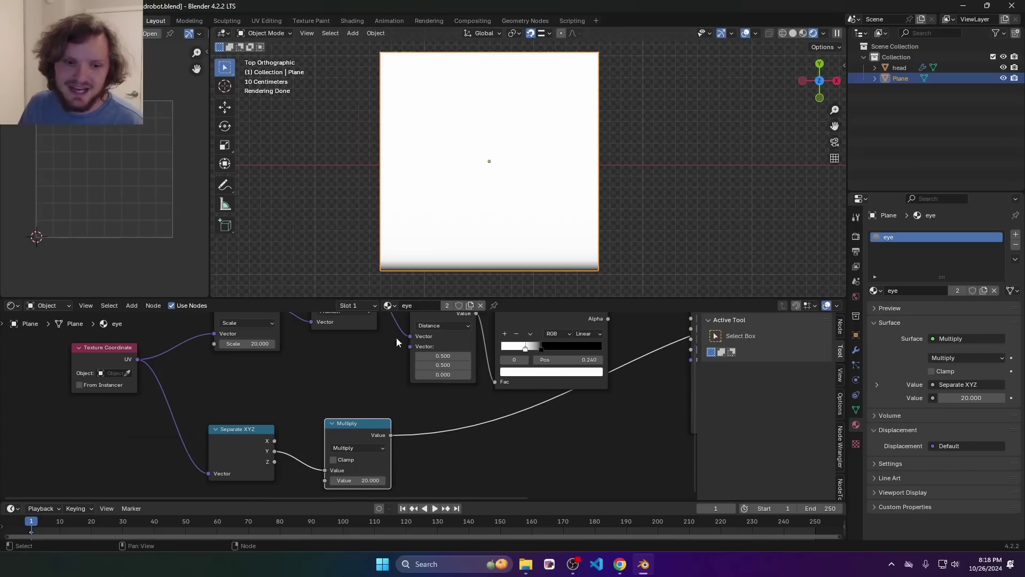
key(shift+d)
click(435, 426)
click(438, 437)
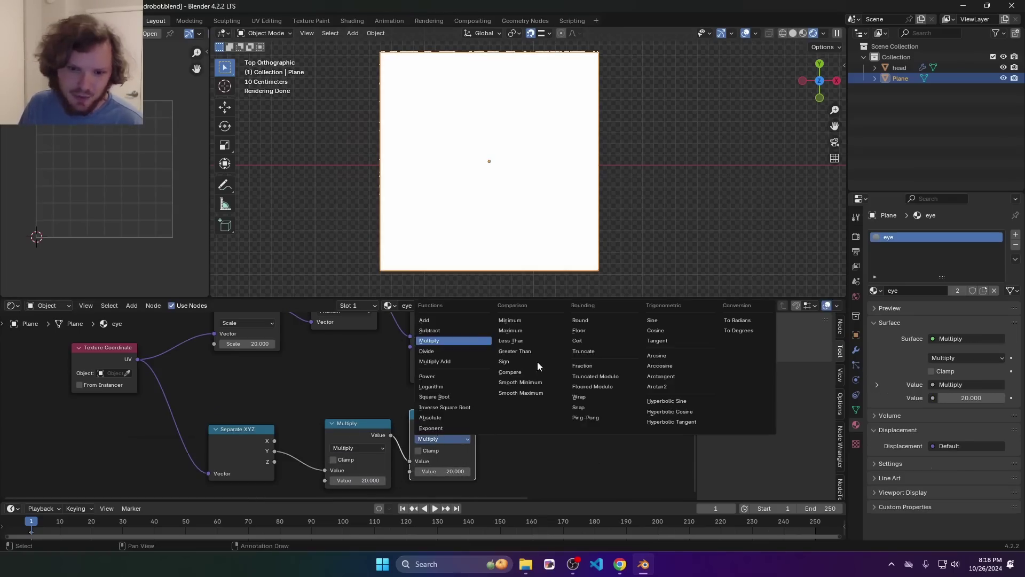
click(576, 341)
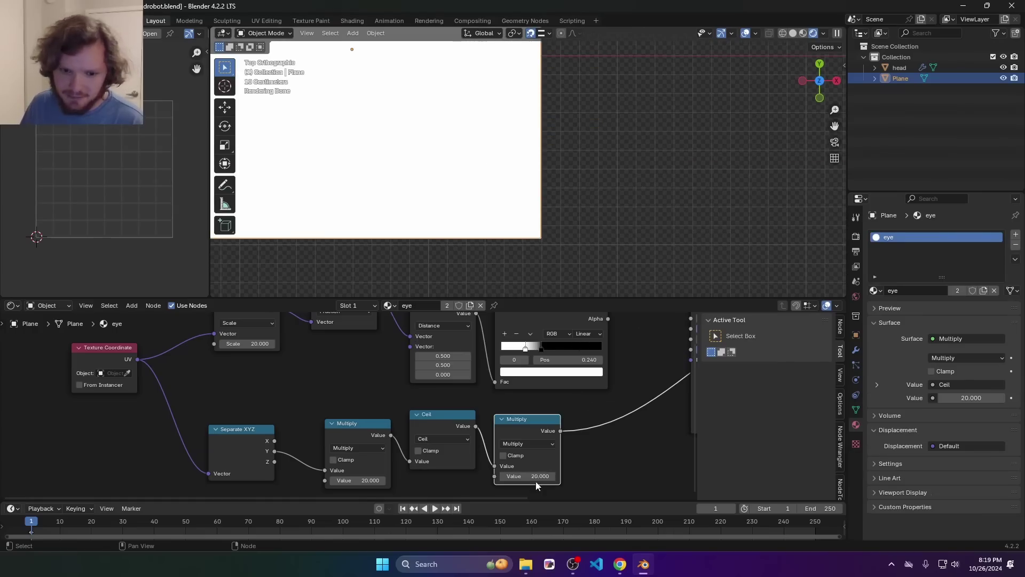
Try multiplying the Ceil output by 0.07 to preview the horizontal bands, and remove that extra Multiply node.
click(533, 476)
text(0)
key(Return)
shift+drag(527, 476, 555, 476)
scroll(429, 120, down, 4)
shift+middle_drag(443, 130, 466, 181)
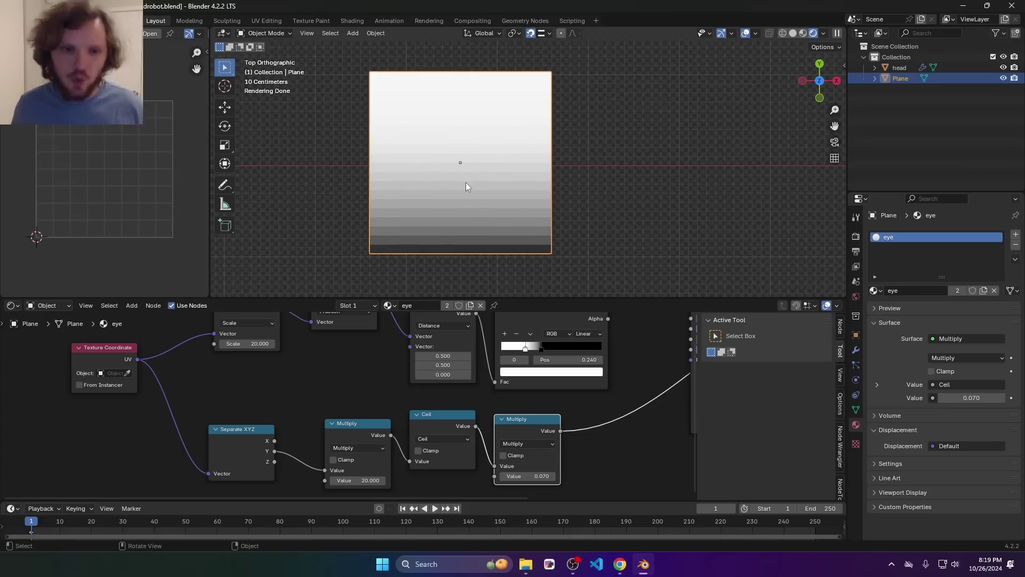
key(ctrl+x)
Add a White Noise Texture node after the Ceil node and preview its Value output on the plane.
key(shift+a)
text(whit)
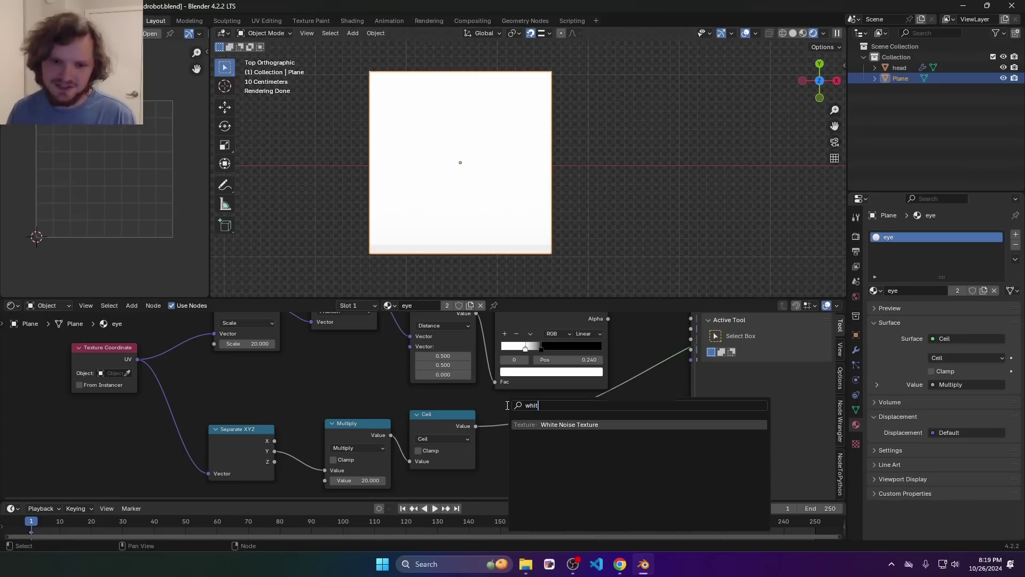
click(557, 425)
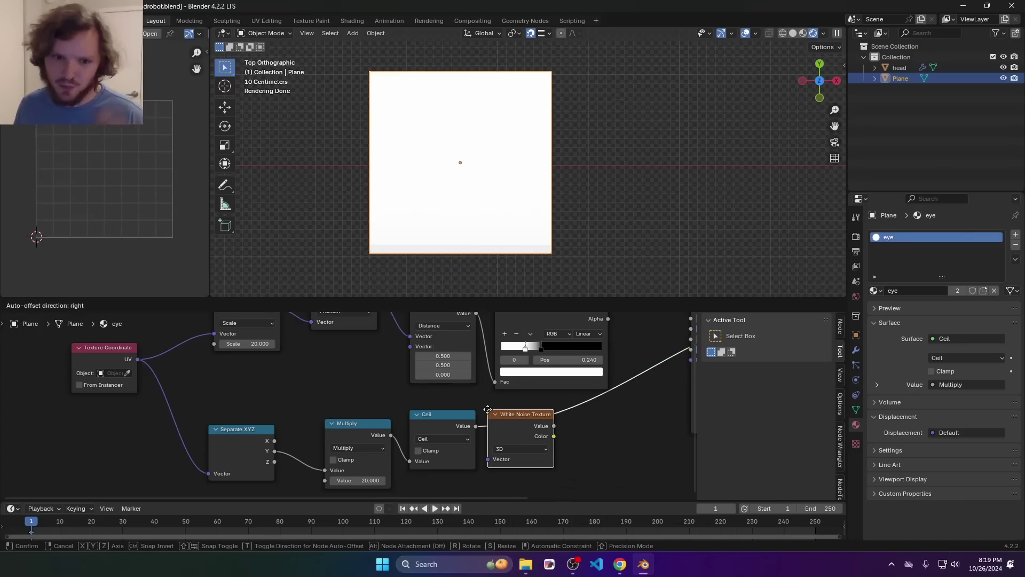
click(487, 408)
ctrl+shift+click(527, 428)
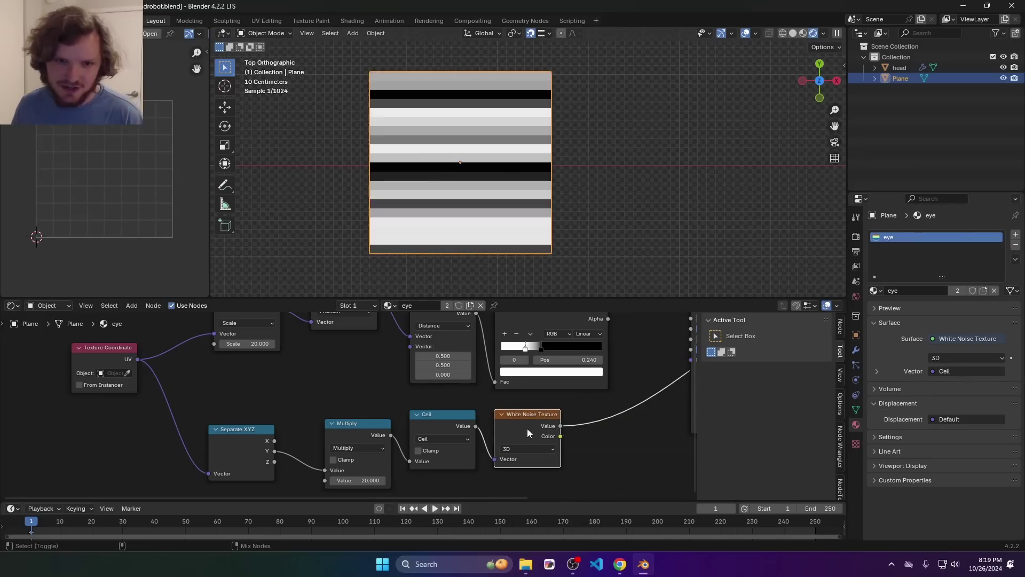
Move the Separate XYZ node below the Multiply chain and preview its X output.
scroll(510, 414, down, 5)
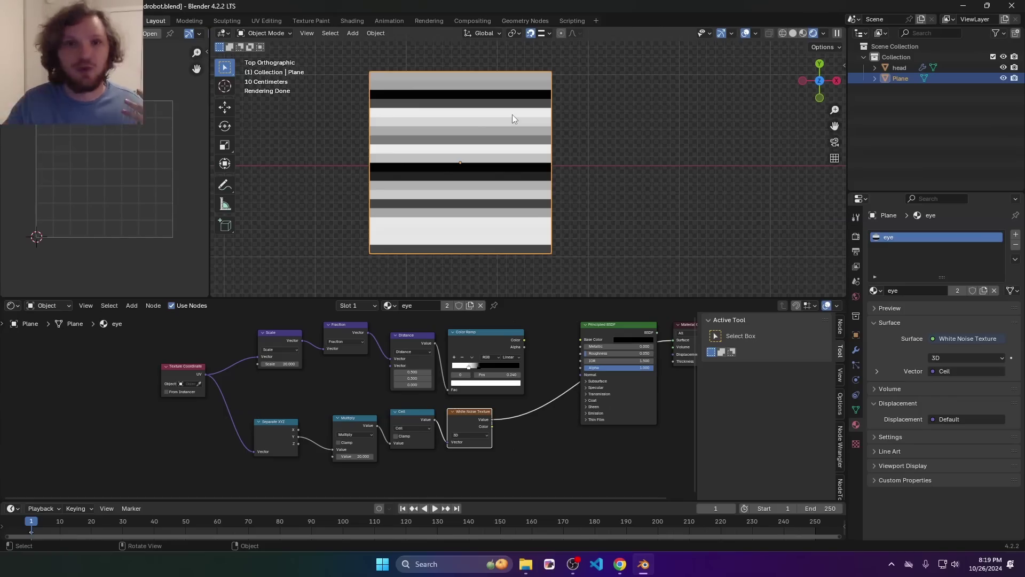
scroll(307, 409, up, 4)
middle_drag(307, 409, 327, 340)
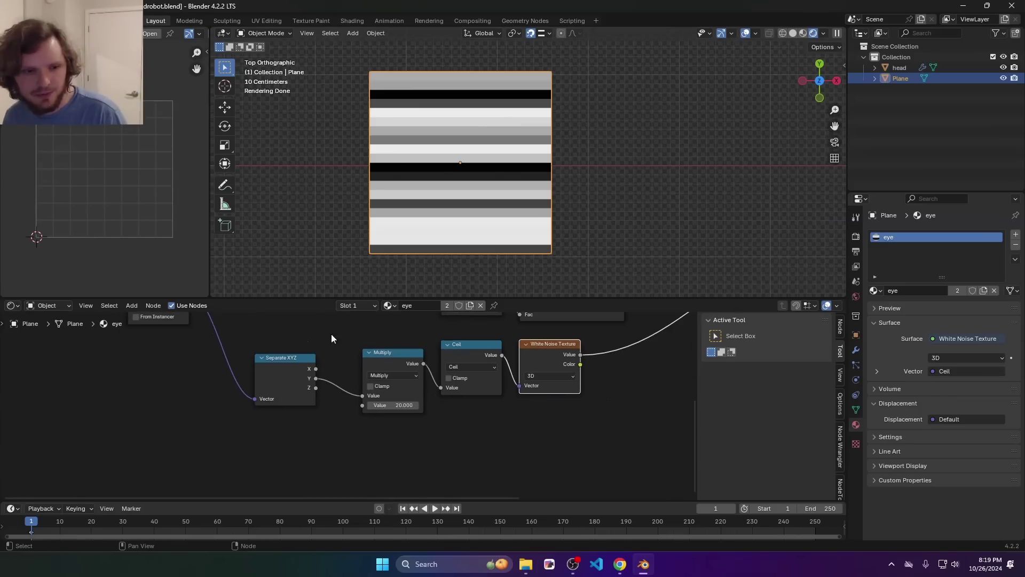
drag(296, 357, 273, 421)
ctrl+shift+click(273, 422)
ctrl+shift+click(273, 421)
ctrl+shift+click(274, 421)
ctrl+shift+click(273, 421)
Feed the Separate XYZ's X output into a Greater Than Math node and adjust its threshold to 0.83.
key(shift+d)
click(388, 445)
key(ctrl+period)
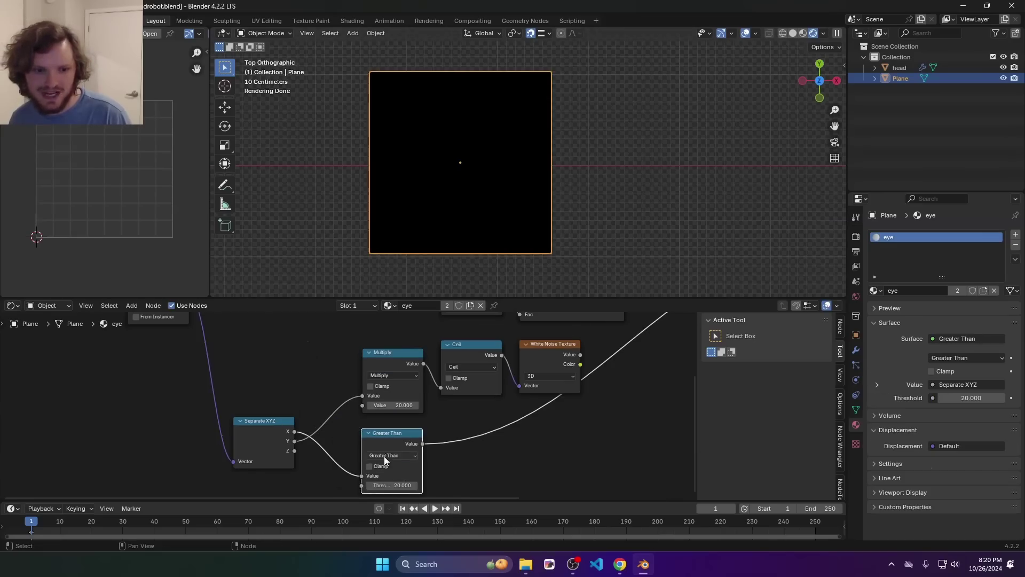
text(0.47)
key(Return)
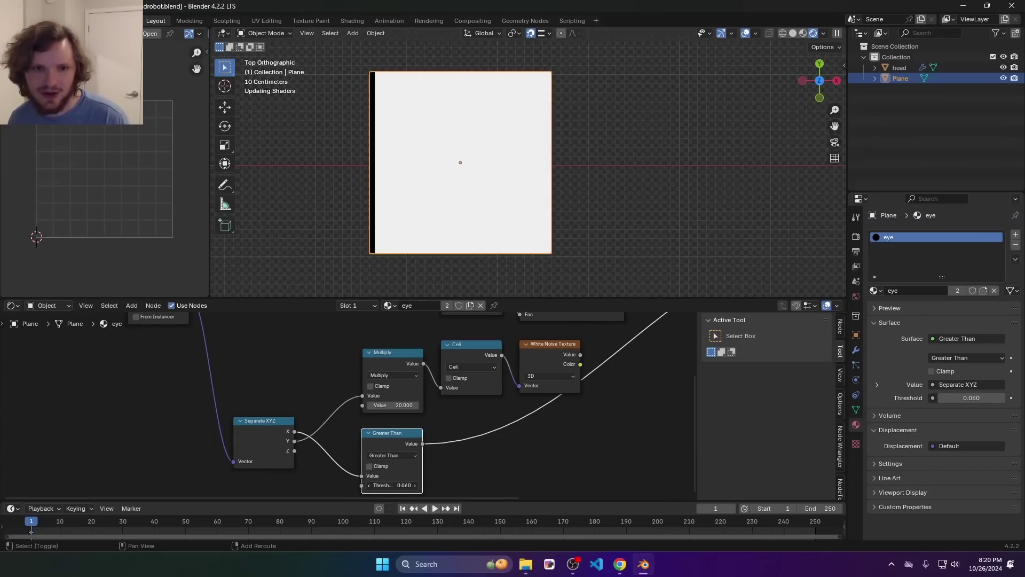
drag(392, 485, 411, 484)
Rearrange the nodes to make room and drive the Greater Than threshold with the White Noise Texture's Value.
scroll(392, 470, down, 5)
drag(385, 438, 545, 407)
scroll(507, 372, up, 2)
drag(340, 361, 473, 388)
drag(487, 387, 454, 395)
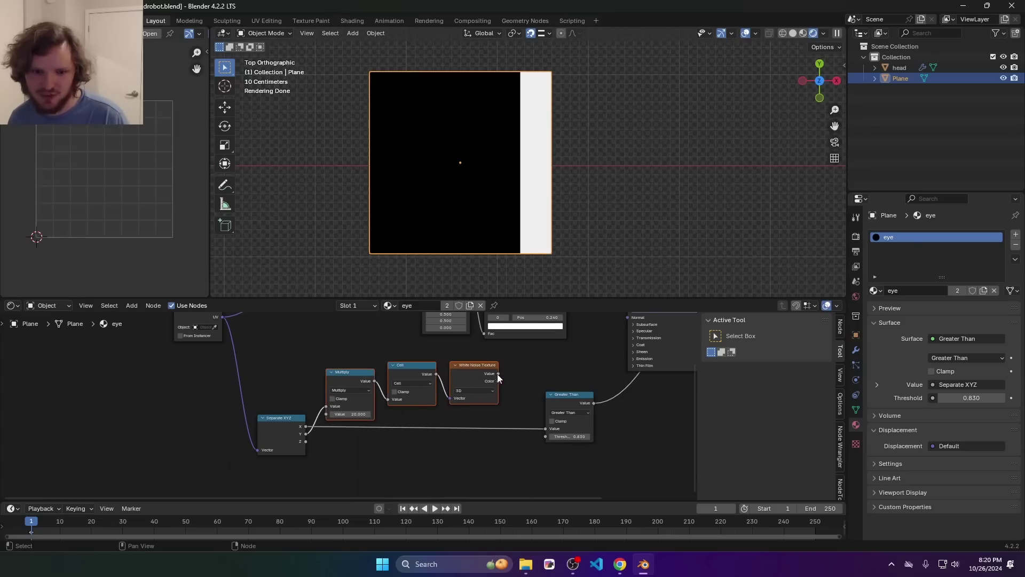
drag(548, 443, 546, 438)
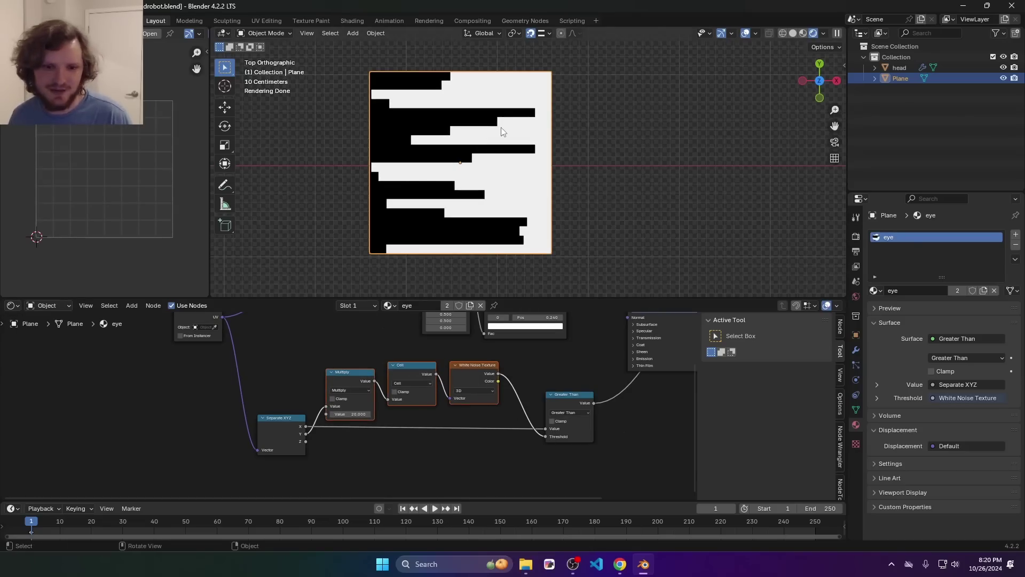
Replace the Greater Than node with a Subtract Math node fed by the White Noise Texture's Value.
click(575, 392)
key(ctrl+x)
scroll(566, 384, up, 3)
drag(537, 364, 605, 375)
text(sub)
key(Return)
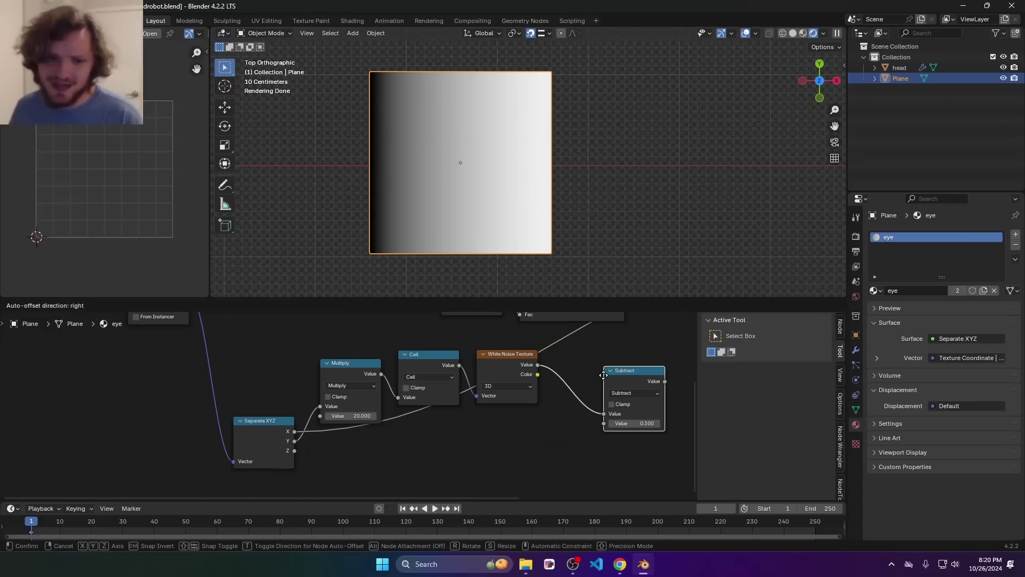
click(603, 374)
Connect the Separate XYZ's X output to the Subtract node's second value and preview the difference.
drag(495, 371, 500, 367)
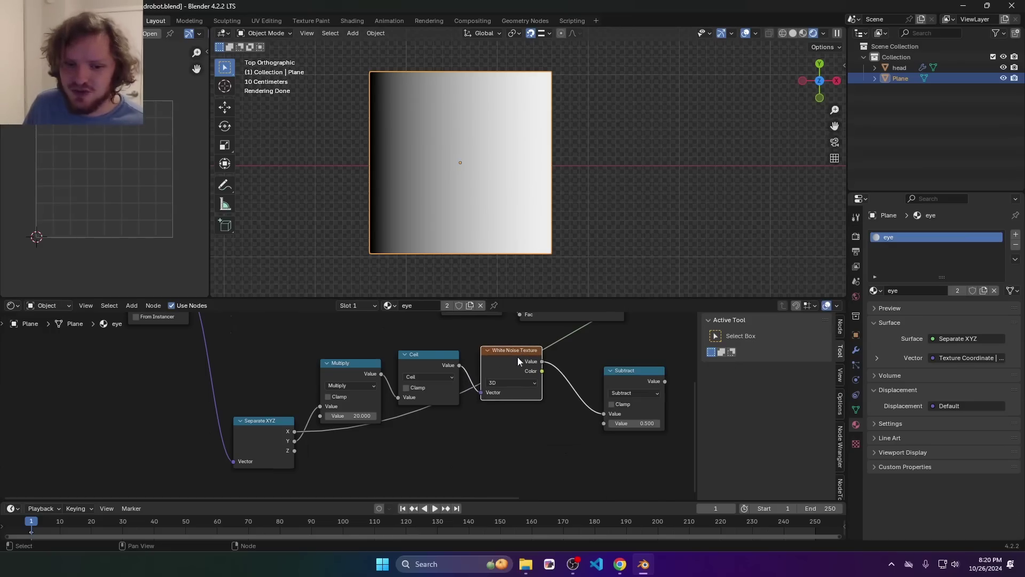
drag(295, 432, 613, 423)
ctrl+shift+click(634, 388)
drag(634, 388, 588, 399)
middle_drag(589, 399, 422, 399)
Duplicate the Subtract node after itself and switch the copy to Absolute.
key(shift+d)
click(497, 393)
click(496, 398)
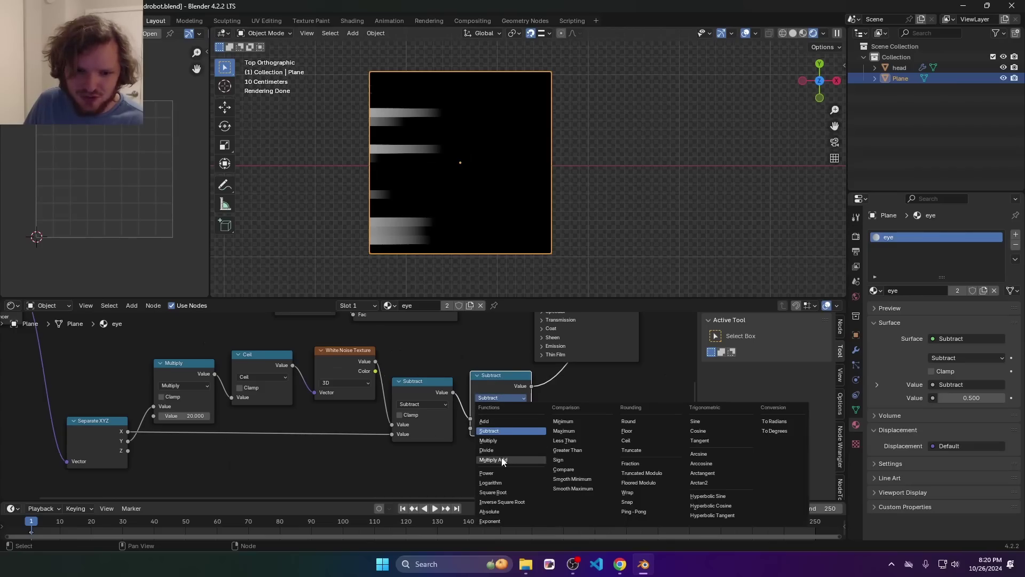
click(488, 511)
Insert a Color Ramp between the Absolute node and the eye material's output.
scroll(525, 332, down, 3)
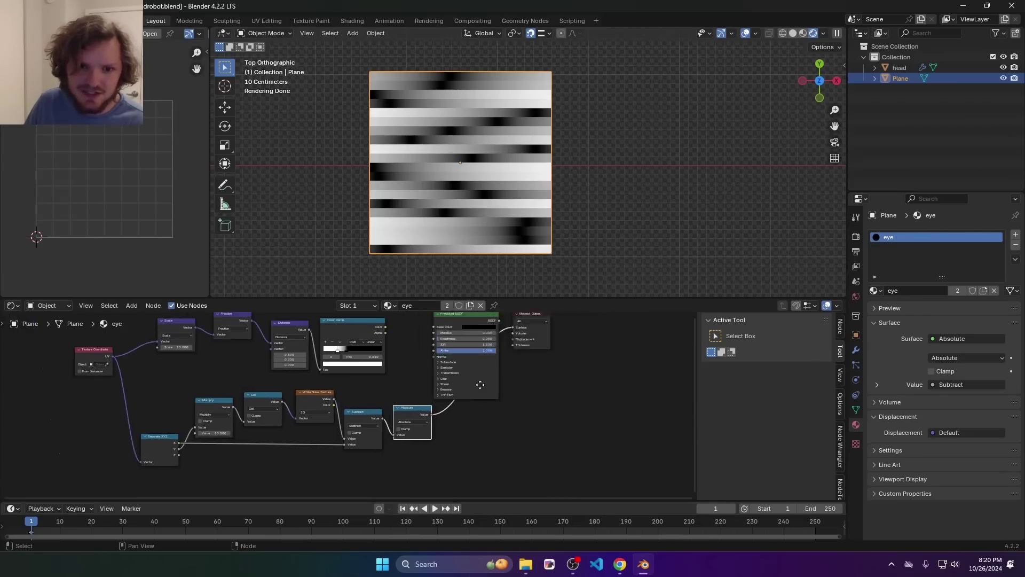
scroll(524, 332, up, 2)
drag(288, 432, 208, 432)
middle_drag(616, 346, 480, 320)
scroll(479, 321, up, 4)
key(shift+a)
text(colo)
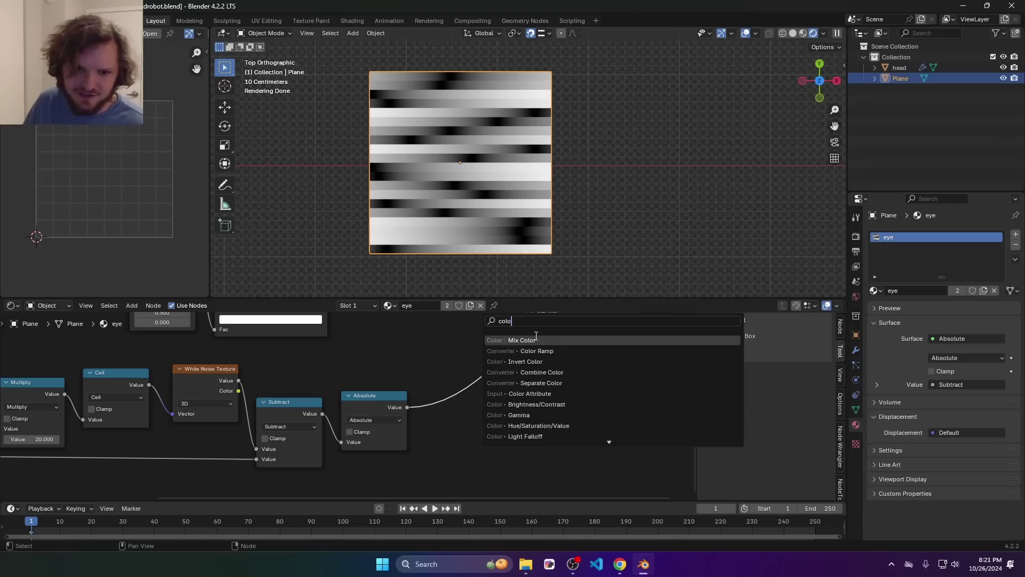
click(527, 350)
click(427, 377)
Set the new Color Ramp to a white stop at 0.5 between two black stops, with the last black stop at 0.759.
middle_drag(469, 451, 386, 419)
scroll(386, 419, up, 3)
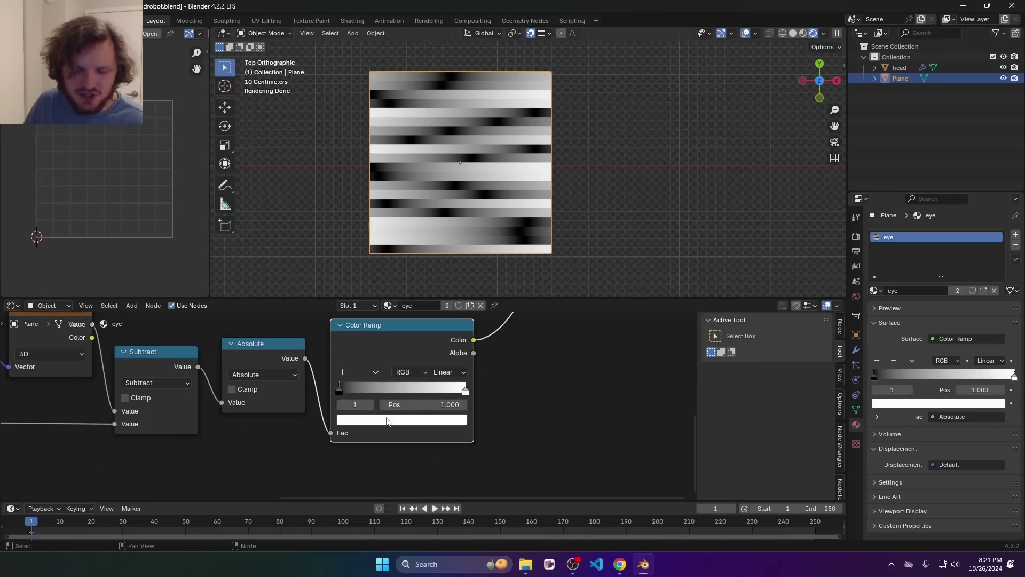
click(388, 421)
drag(459, 319, 459, 347)
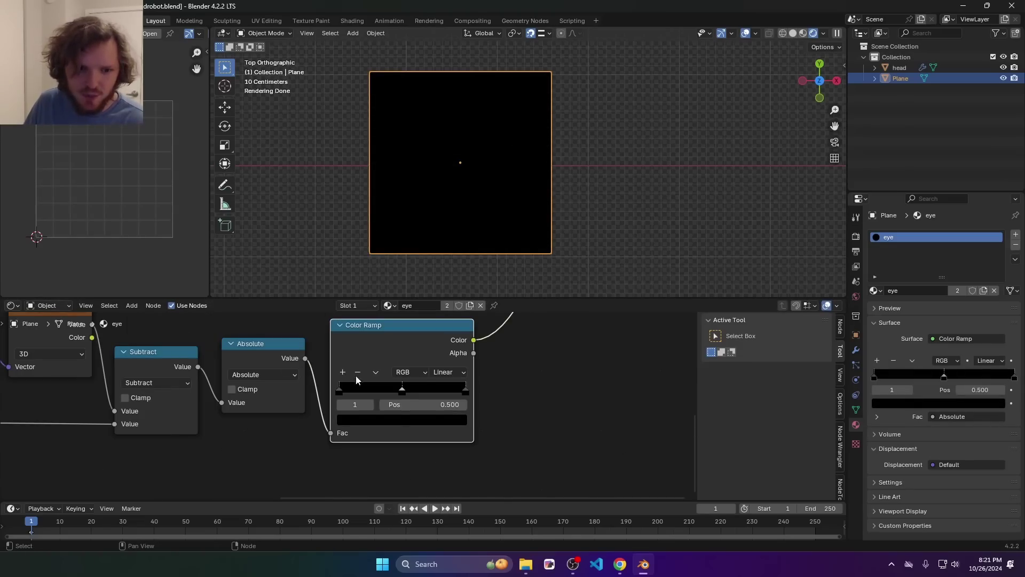
click(401, 419)
click(456, 230)
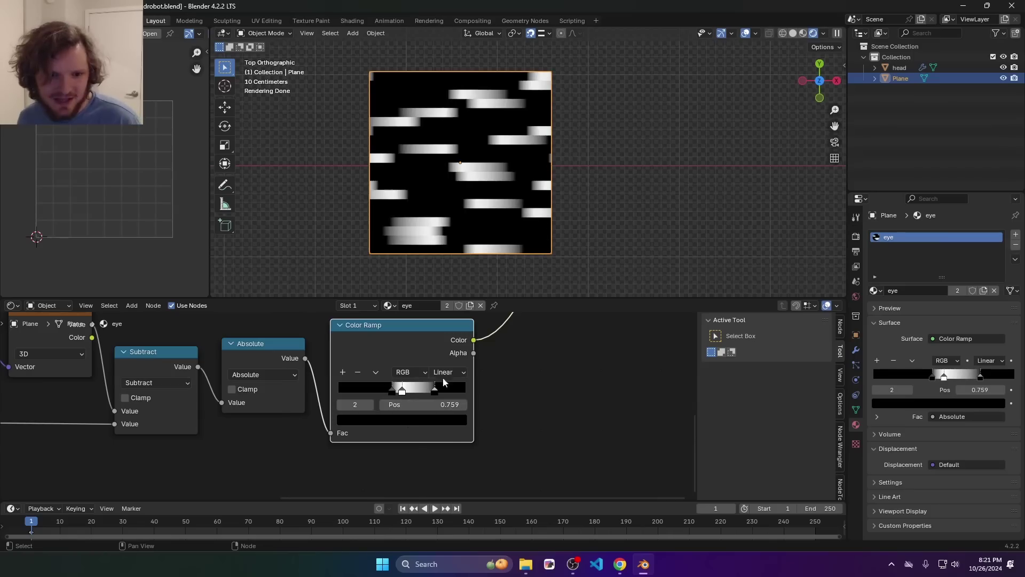
Switch the new Color Ramp's interpolation to Ease and select its middle white stop.
click(446, 372)
click(446, 400)
click(340, 405)
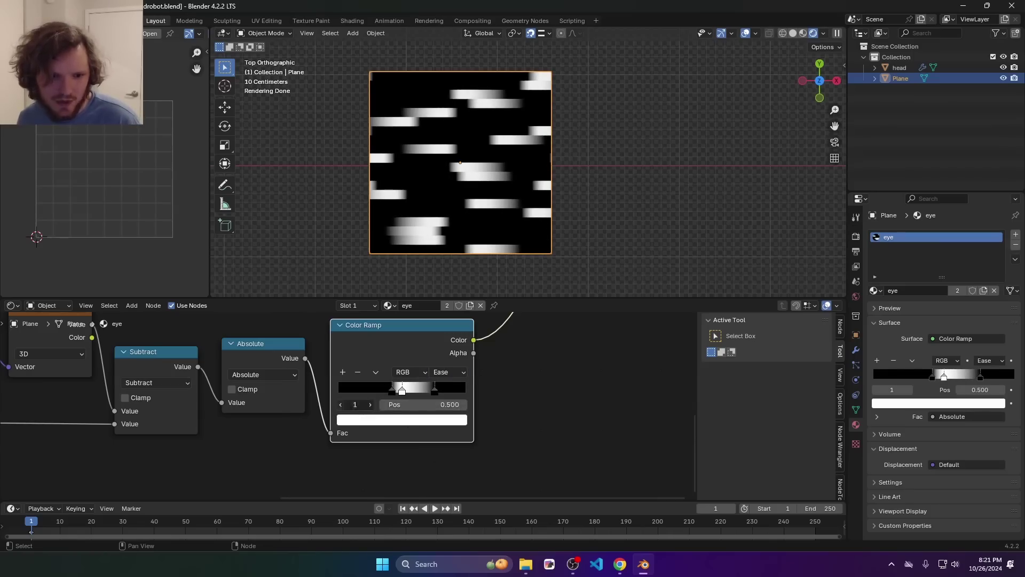
Move the last black stop of the streak Color Ramp to position 0.847.
click(342, 405)
shift+drag(422, 405, 448, 405)
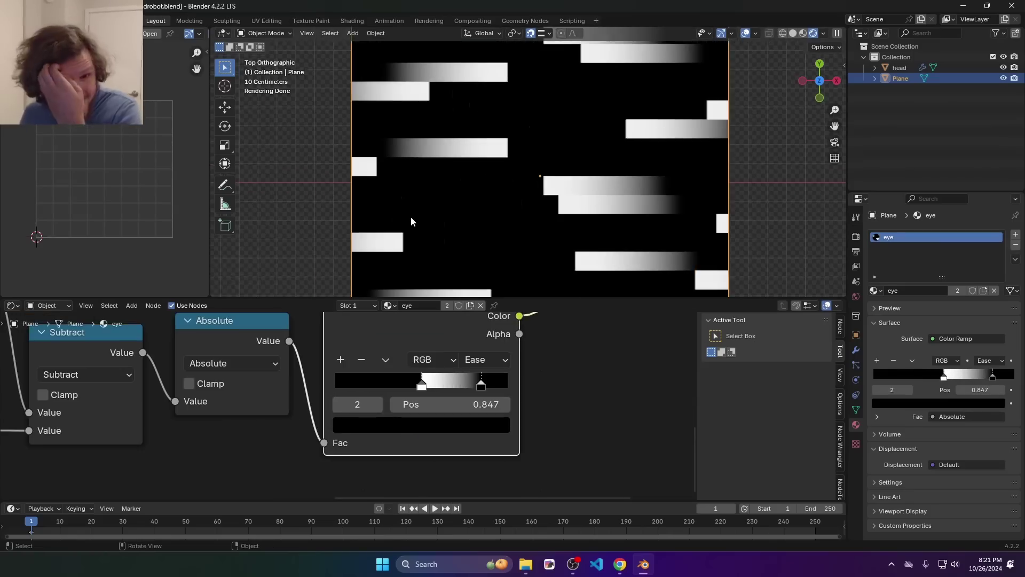
scroll(410, 218, down, 2)
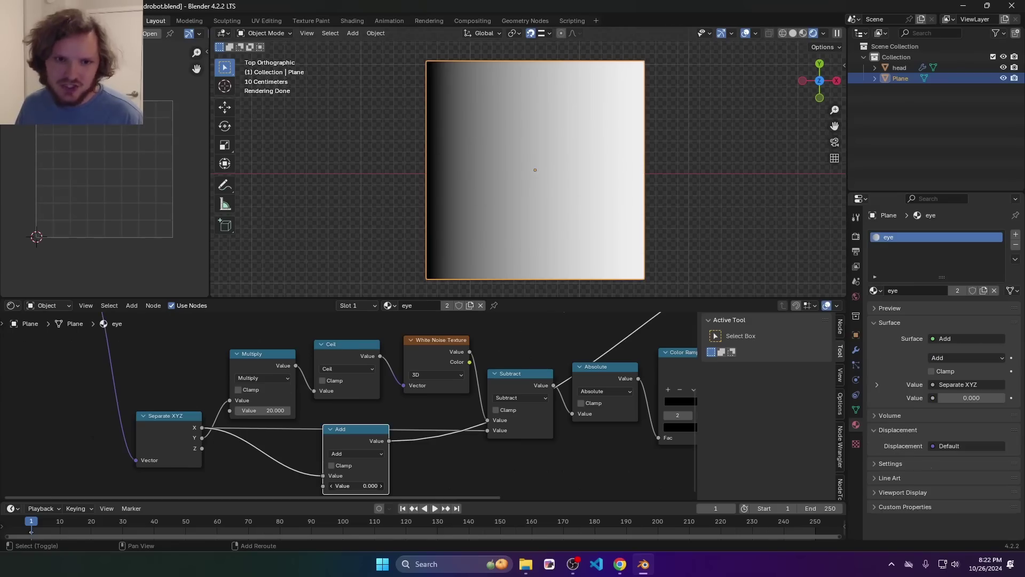
Reposition the Add node fed by the Separate XYZ X output and switch it to Multiply with a value of 5.
mouse_move(355, 485)
mouse_down()
mouse_move(381, 485)
mouse_move(312, 485)
mouse_move(383, 485)
mouse_move(302, 485)
mouse_move(355, 485)
mouse_up()
drag(347, 439, 280, 453)
middle_drag(279, 454, 266, 408)
click(284, 424)
click(266, 325)
drag(274, 456, 276, 455)
text(5)
key(Return)
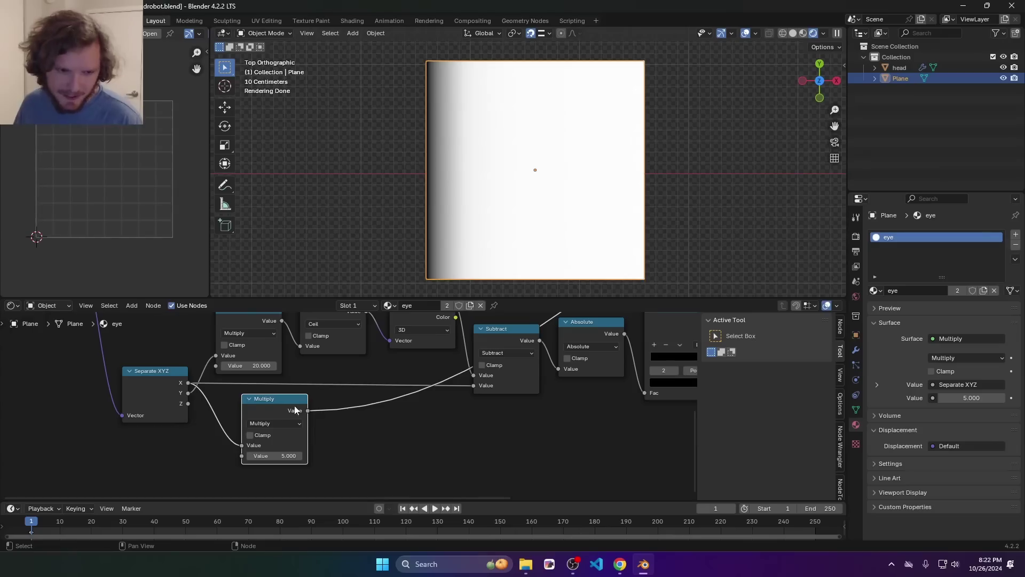
Duplicate the Multiply node as a Fraction node, link it into the Subtract node's second value, and preview the streak Color Ramp.
key(shift+d)
click(360, 412)
click(366, 424)
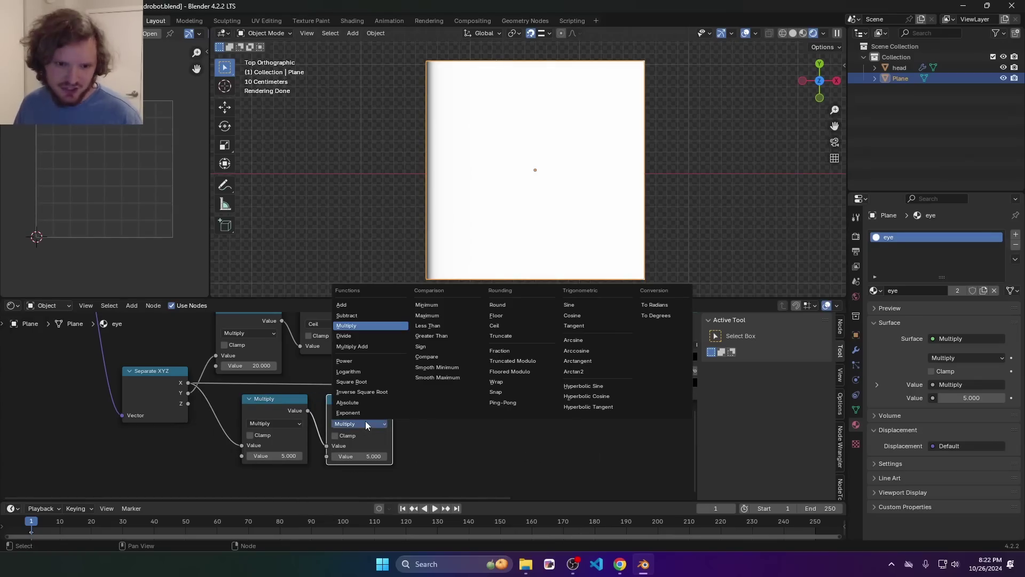
click(512, 349)
middle_drag(406, 400, 189, 465)
drag(175, 476, 254, 449)
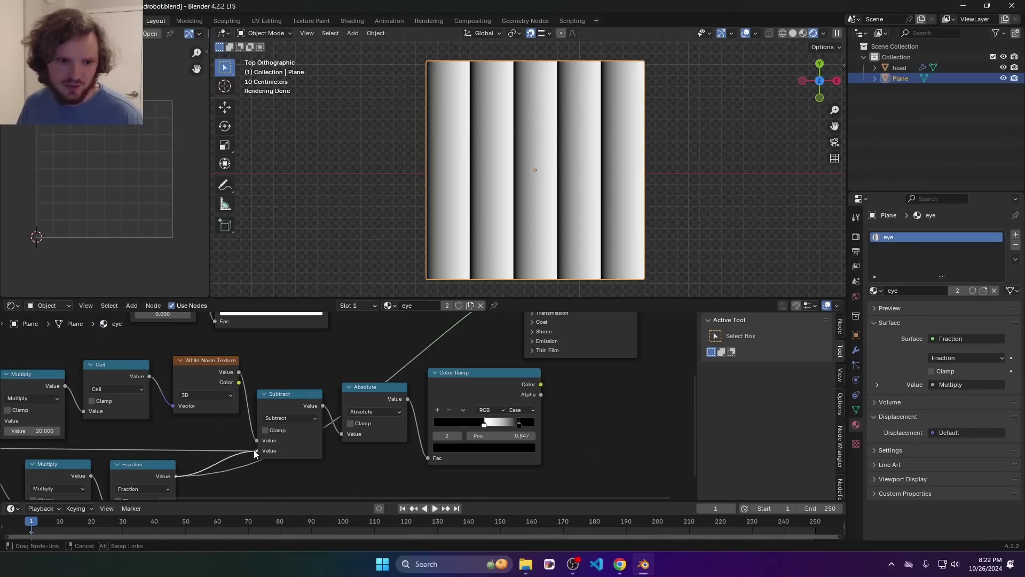
ctrl+shift+click(485, 377)
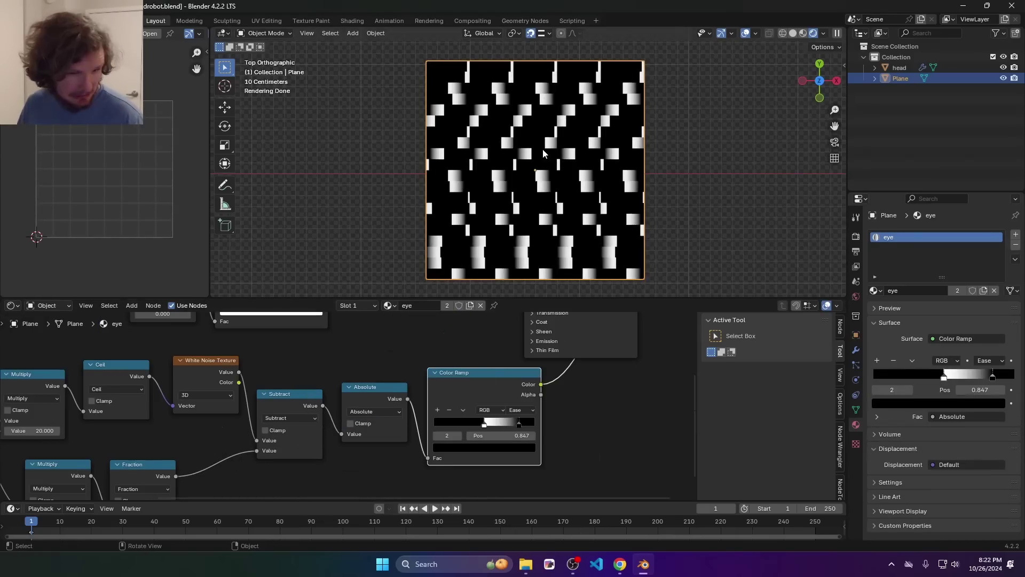
Set the Multiply node feeding Fraction to 2.
middle_drag(160, 475, 379, 383)
click(284, 433)
text(2)
key(Return)
Space out the Separate XYZ and Multiply nodes and insert an Add node with value 6.300 between Multiply and Fraction.
middle_drag(294, 428, 405, 462)
drag(192, 461, 304, 395)
key(g)
click(197, 396)
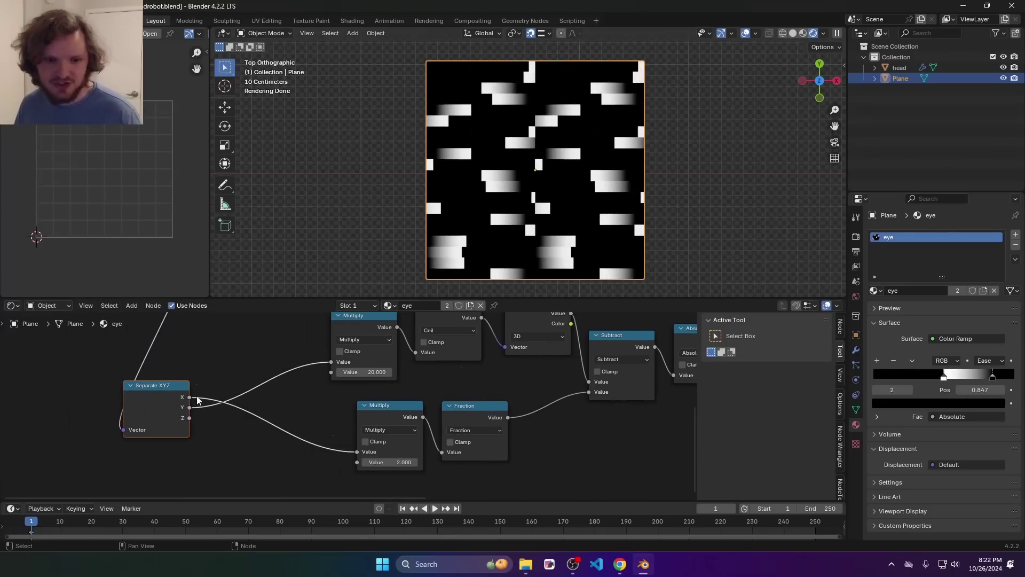
drag(387, 417, 272, 422)
key(shift+d)
click(387, 413)
key(ctrl+plus)
drag(395, 458, 427, 458)
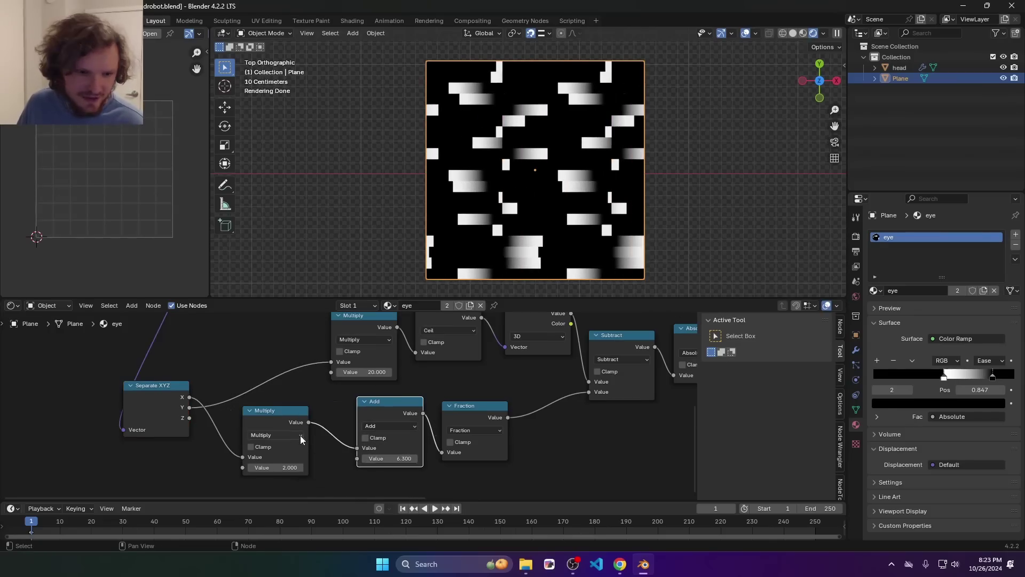
key(Return)
Remove the Multiply node between Separate XYZ and Add while keeping the link, and shift Add nearer to Separate XYZ.
click(271, 414)
key(ctrl+x)
drag(389, 401, 355, 400)
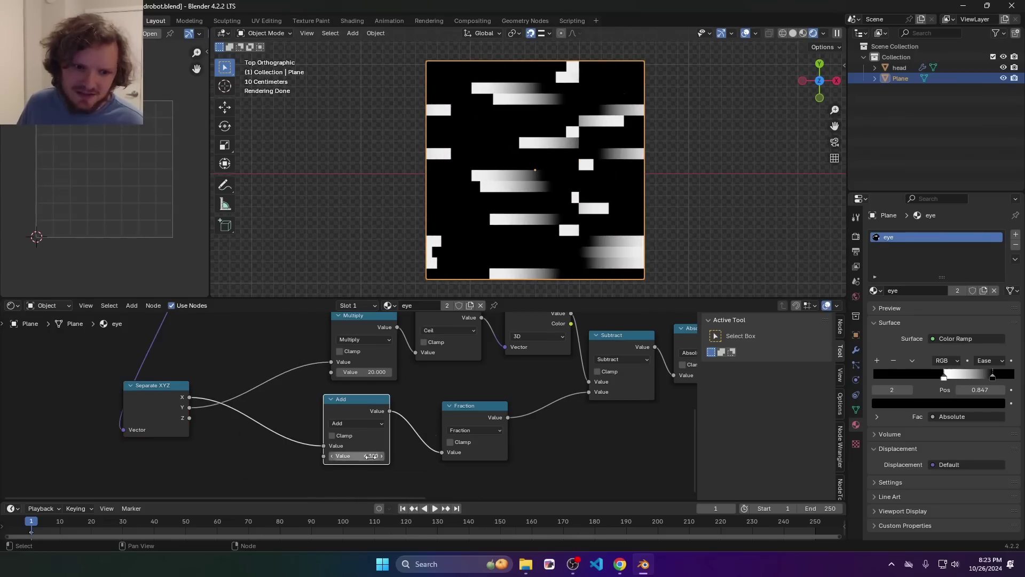
Try sliding the streaks by raising the Add node's value to 11.850 while viewing the head's eyes.
drag(369, 456, 405, 456)
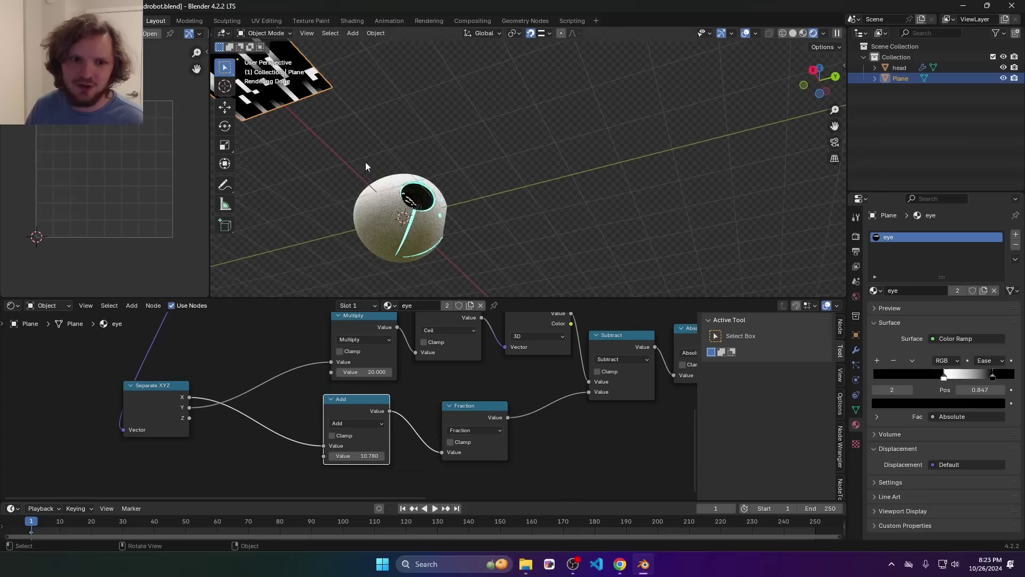
middle_drag(365, 162, 358, 260)
scroll(398, 165, up, 4)
shift+drag(357, 456, 366, 456)
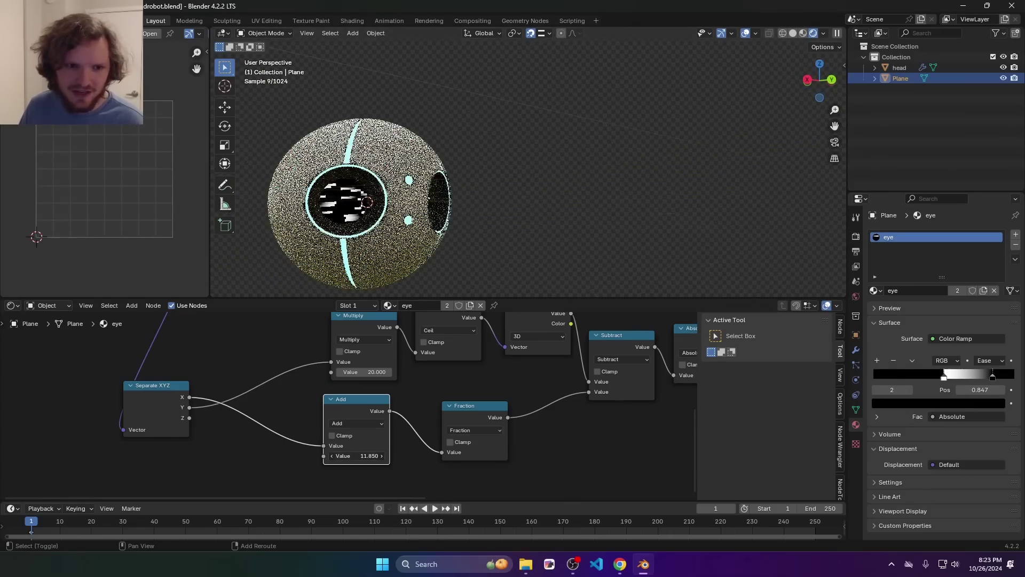
middle_drag(461, 155, 427, 176)
Drive the Add node's value with the expression #frame/30 and play the animation to check the moving streaks.
click(354, 455)
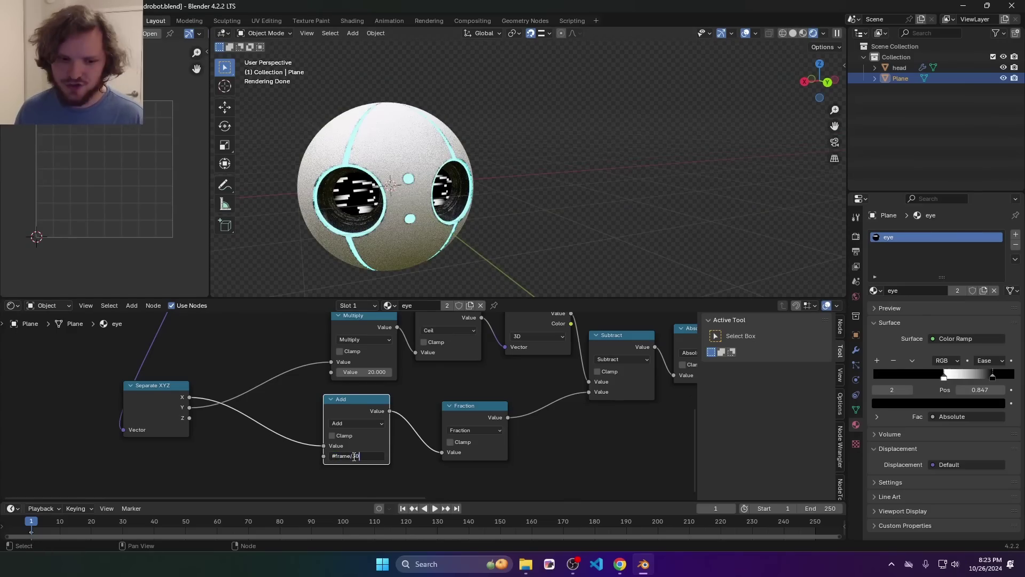
key(Return)
key(space)
middle_drag(472, 278, 375, 215)
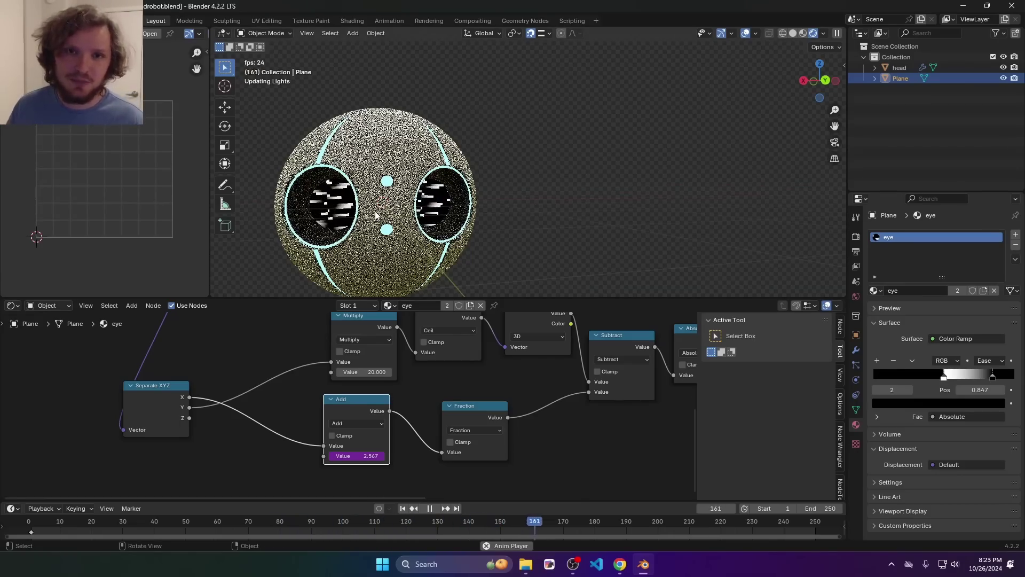
key(space)
Move the Texture Coordinate and Separate XYZ nodes away from the streak nodes to make room.
scroll(295, 435, down, 4)
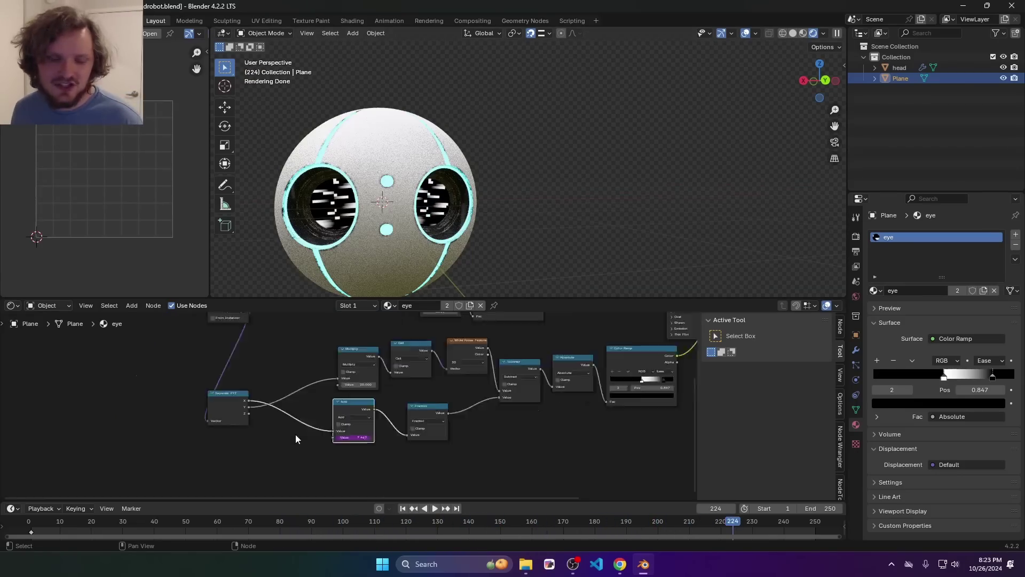
middle_drag(230, 361, 305, 398)
drag(243, 461, 374, 318)
key(g)
click(195, 312)
scroll(367, 388, up, 2)
Preview the Cell and White Noise Texture nodes, and move them with the Multiply node closer to Separate XYZ.
ctrl+shift+click(525, 403)
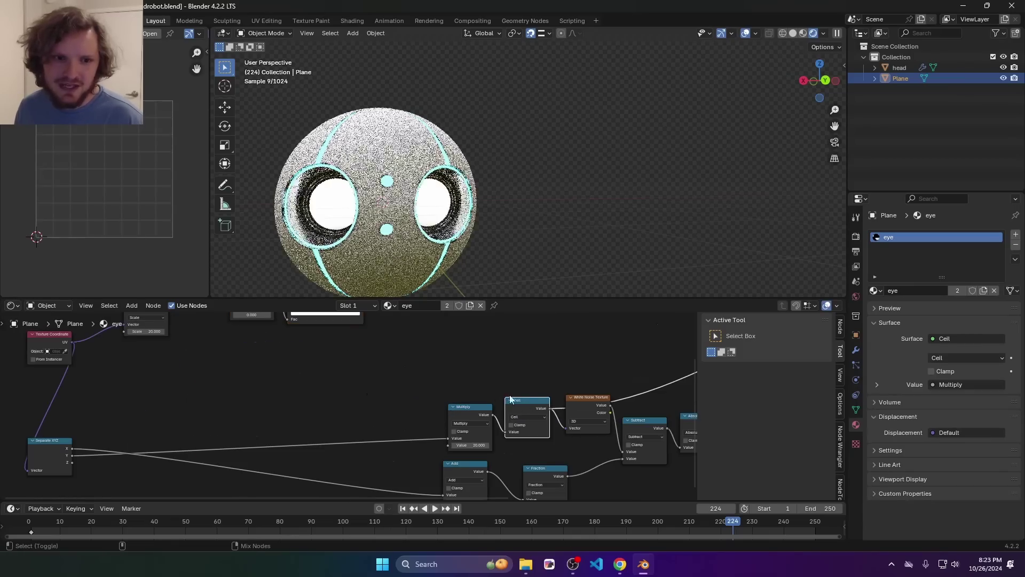
ctrl+shift+click(602, 418)
drag(411, 433, 572, 396)
key(g)
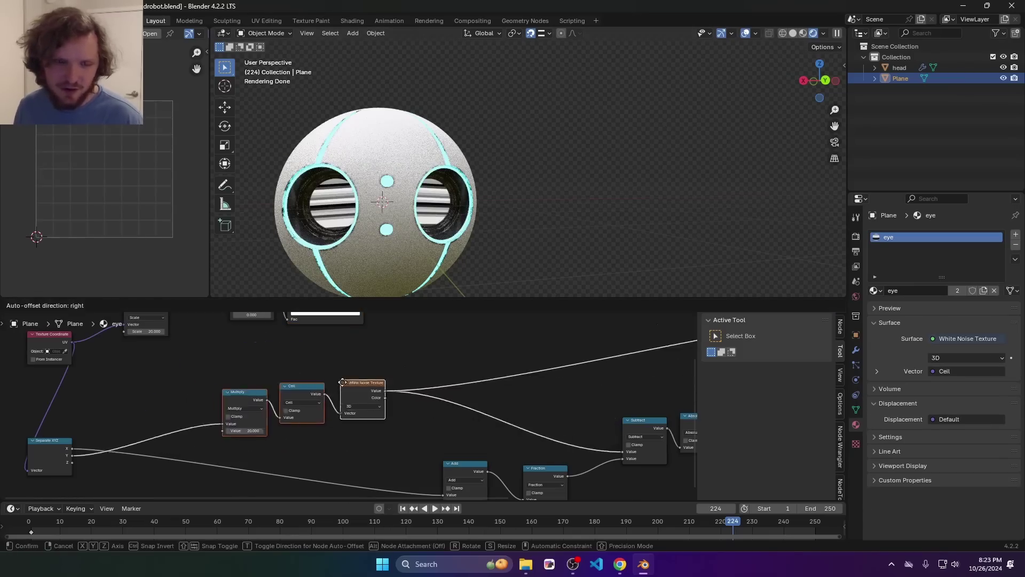
scroll(347, 404, up, 3)
click(363, 337)
click(371, 418)
key(shift+d)
click(403, 440)
key(x)
Add a second Separate XYZ node fed by the White Noise Texture's color and preview its individual outputs on the eye.
ctrl+shift+click(353, 357)
scroll(381, 207, up, 2)
middle_drag(381, 207, 411, 206)
scroll(412, 206, up, 2)
shift+middle_drag(342, 196, 410, 180)
key(shift+a)
text(sep)
key(Return)
click(372, 410)
ctrl+shift+click(431, 414)
ctrl+shift+click(431, 414)
ctrl+shift+click(432, 415)
Move the Add and Fraction nodes clear of the second Separate XYZ node and preview its X output.
scroll(458, 435, down, 3)
drag(451, 426, 494, 462)
key(g)
click(482, 449)
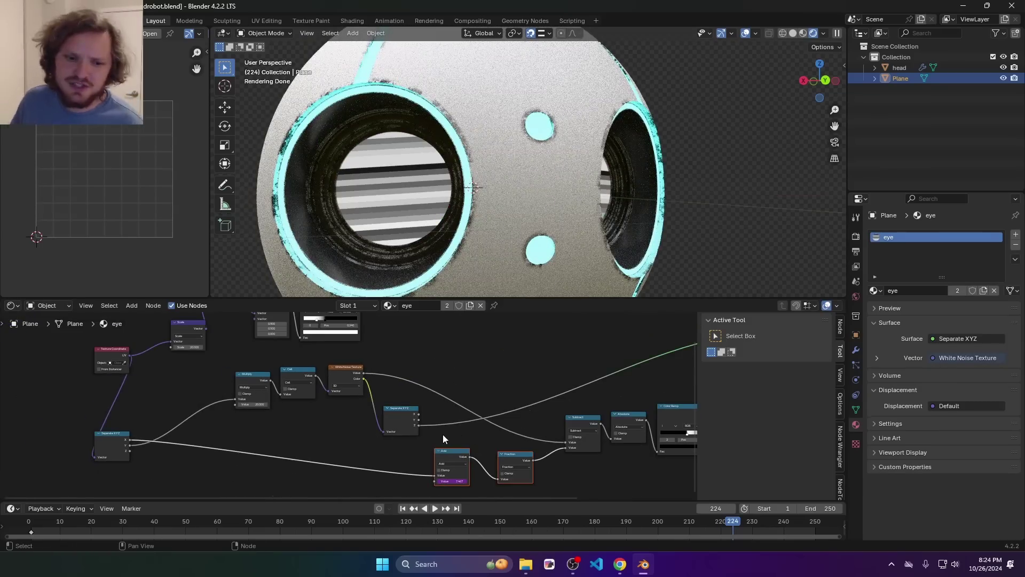
ctrl+shift+click(405, 414)
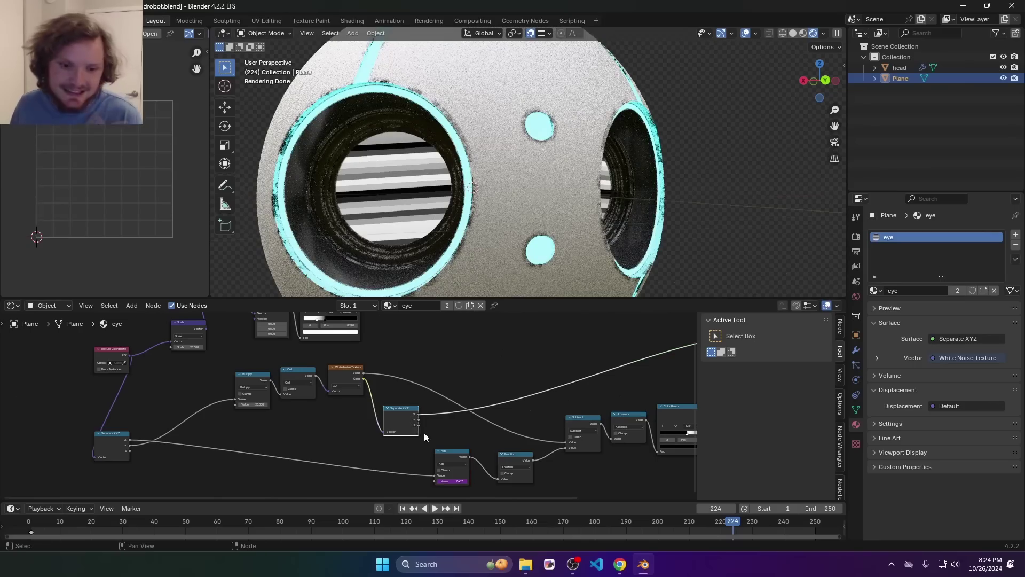
Feed the Add node's second value from a Multiply node combining a #frame/30 driver with 1, and test playback.
double_click(317, 465)
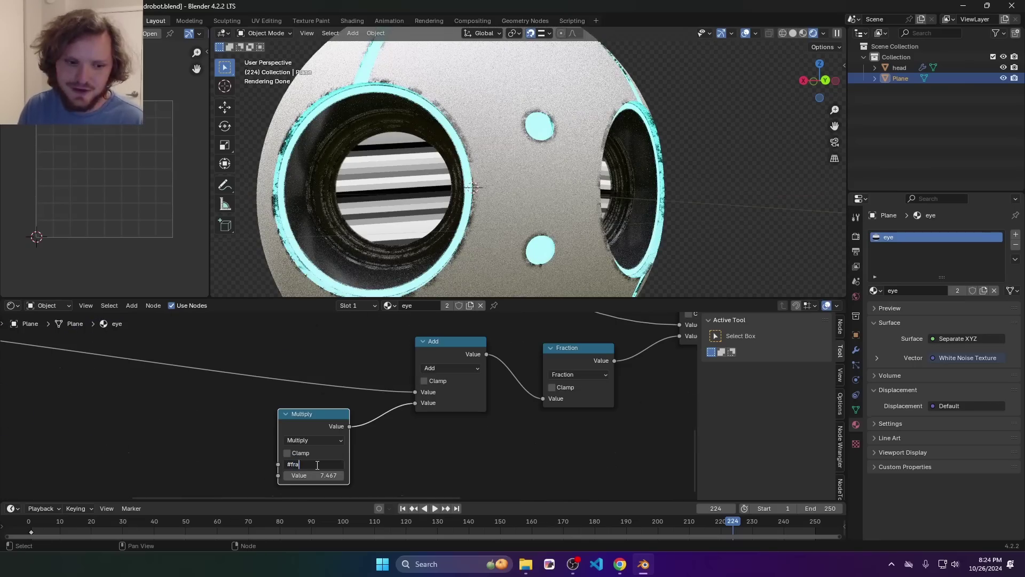
click(318, 475)
text(1)
key(Return)
key(space)
key(space)
Connect the second Separate XYZ node's X output to the driven Multiply node and replay the animation from the first frame.
scroll(550, 387, down, 6)
middle_drag(550, 387, 385, 417)
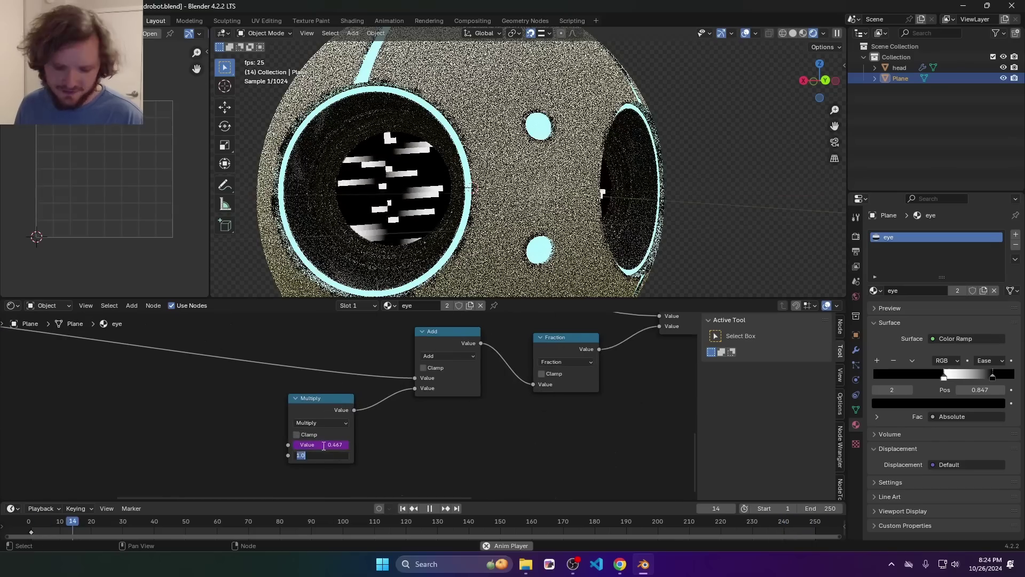
scroll(323, 445, down, 4)
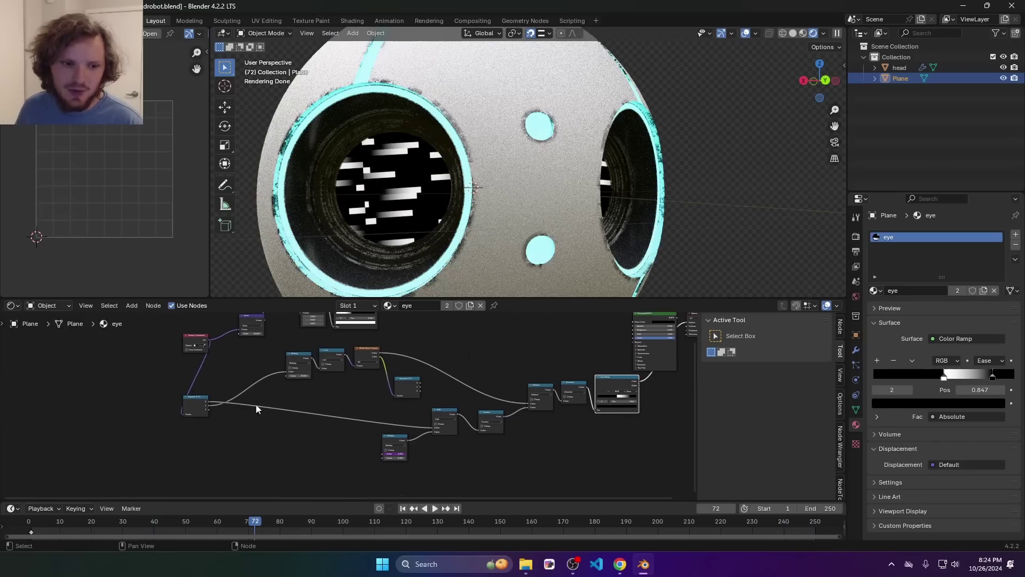
scroll(338, 405, up, 4)
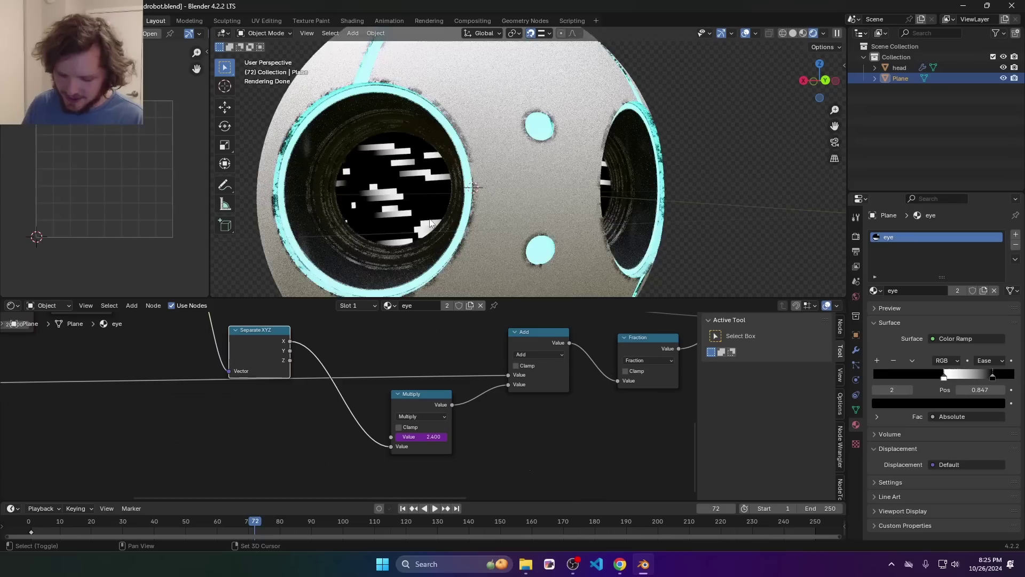
key(shift+Left)
key(space)
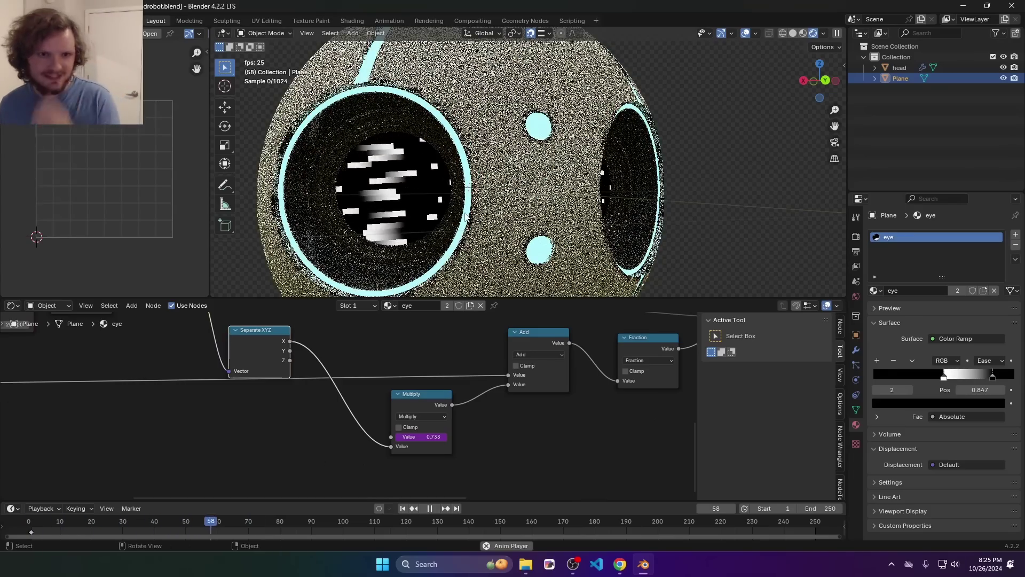
scroll(369, 222, up, 5)
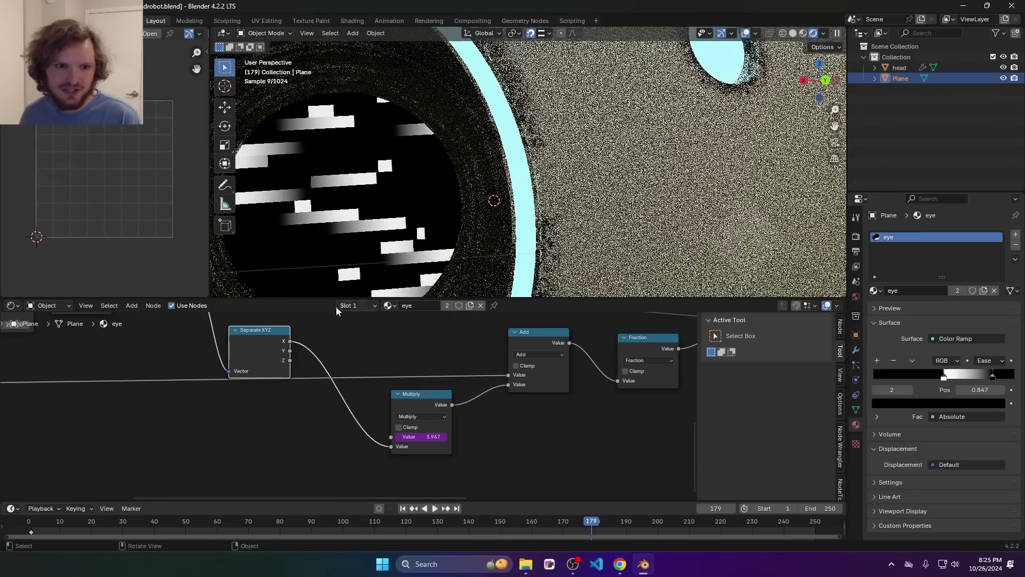
key(space)
Insert a Map Range node between the second Separate XYZ and Multiply, with To Min 0.2 and To Max 1.3.
key(shift+a)
text(rang)
key(Return)
click(348, 384)
double_click(356, 457)
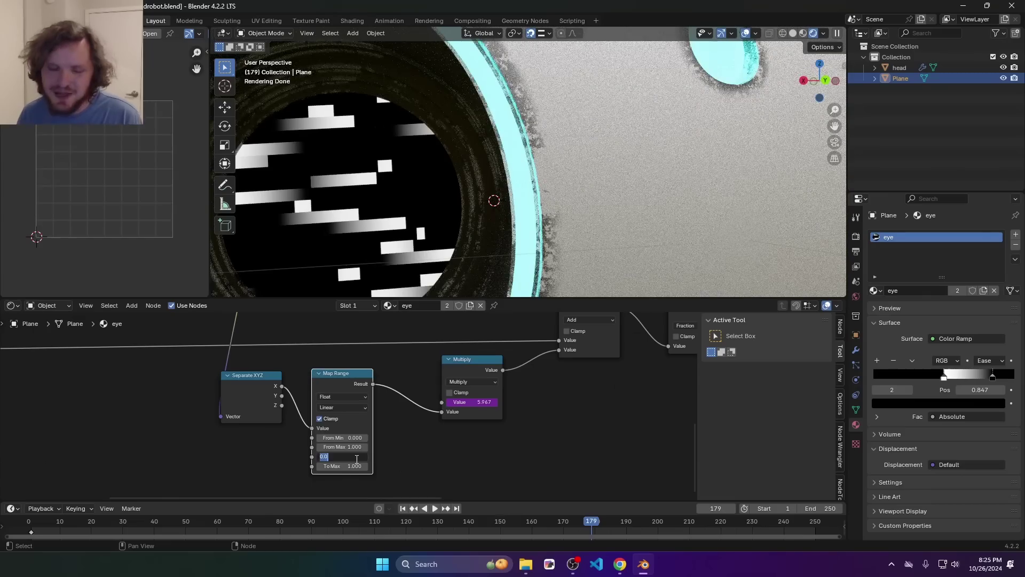
text(.2)
key(Return)
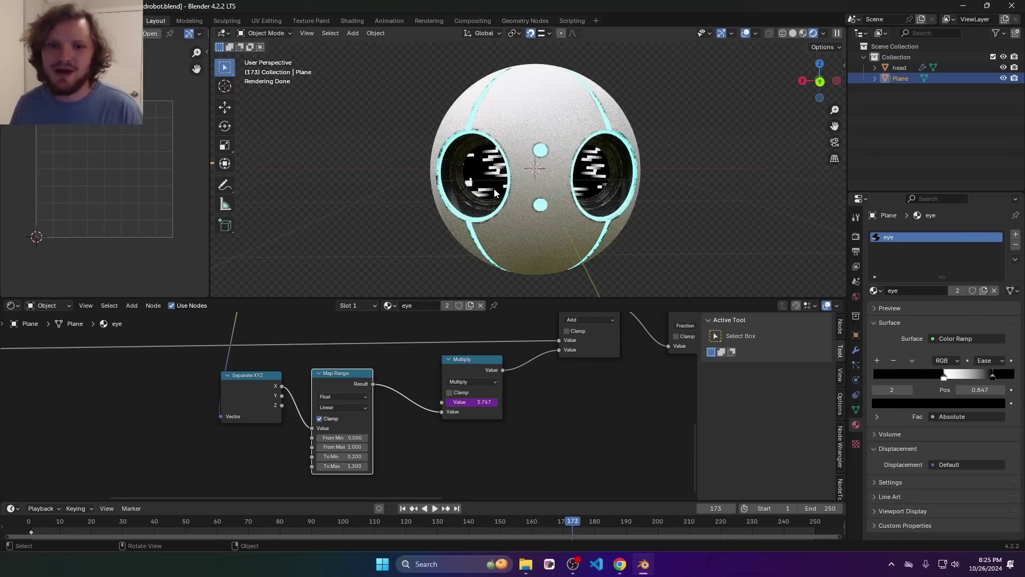
Add a Value node that feeds both the dot pattern's Scale node and the streak pattern's first Multiply node.
scroll(395, 391, down, 3)
middle_drag(396, 391, 519, 443)
scroll(386, 383, up, 8)
middle_drag(438, 354, 374, 436)
drag(407, 411, 304, 351)
middle_drag(304, 353, 339, 328)
text(va)
drag(197, 346, 465, 472)
key(Return)
click(107, 367)
Raise the shared Value node to 52.500 and play the animation to check the pattern density.
middle_drag(111, 352, 404, 353)
scroll(404, 353, up, 2)
drag(405, 354, 520, 353)
drag(437, 354, 459, 354)
key(space)
key(space)
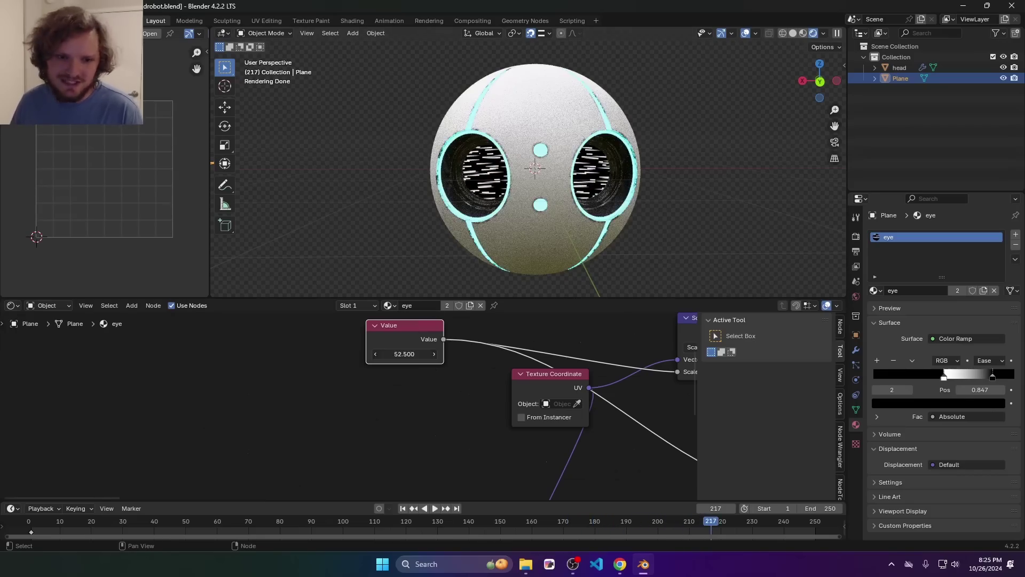
key(Return)
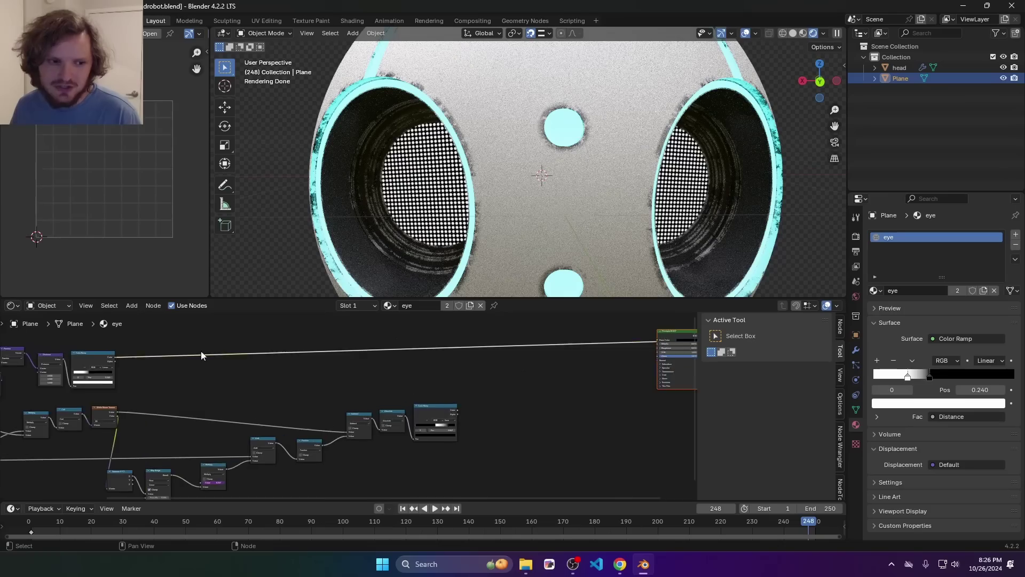
Move the dot pattern's Fraction, Distance and Color Ramp nodes closer to the Principled BSDF.
click(509, 331)
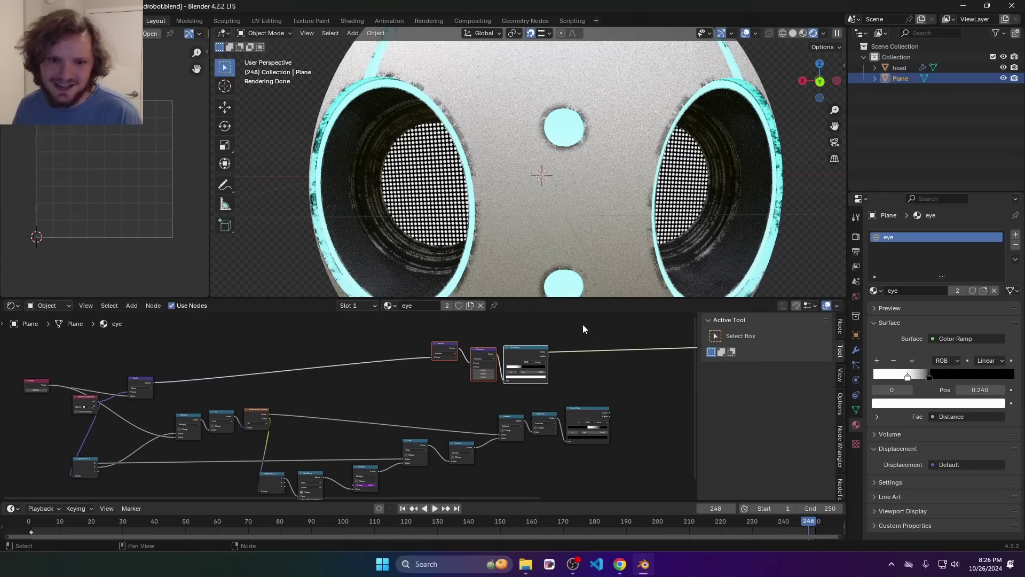
middle_drag(535, 358, 381, 368)
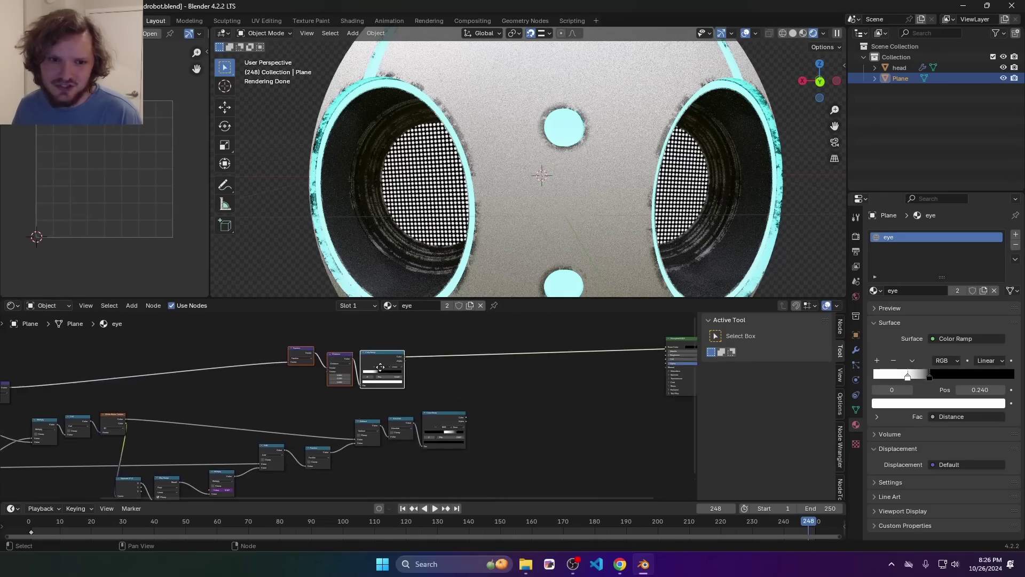
scroll(382, 373, up, 6)
Combine the dot and streak Color Ramps with a Multiply node and play the animation to check the dotted streaks.
ctrl+shift+click(468, 422)
key(space)
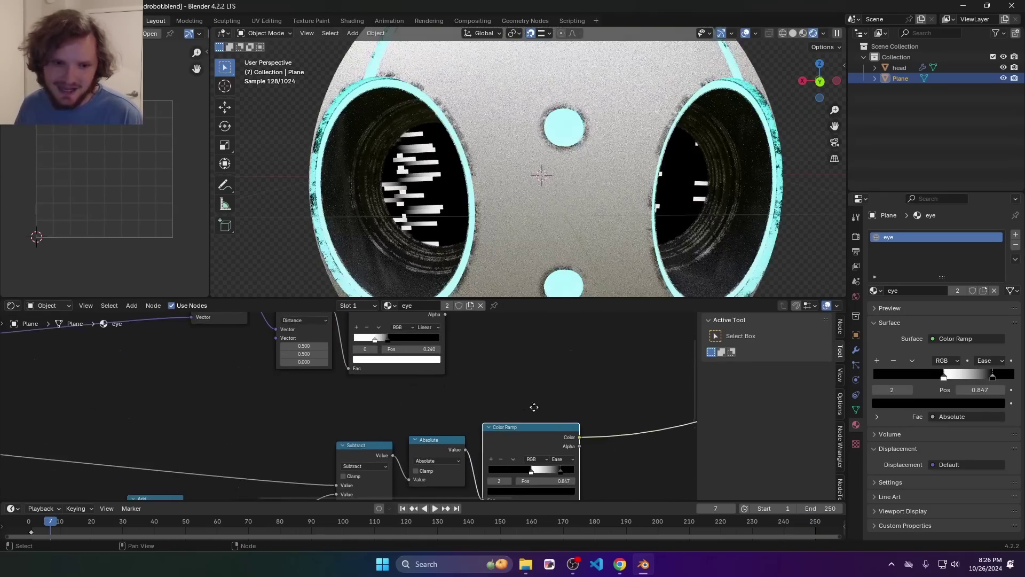
scroll(529, 408, up, 2)
drag(277, 339, 299, 349)
key(space)
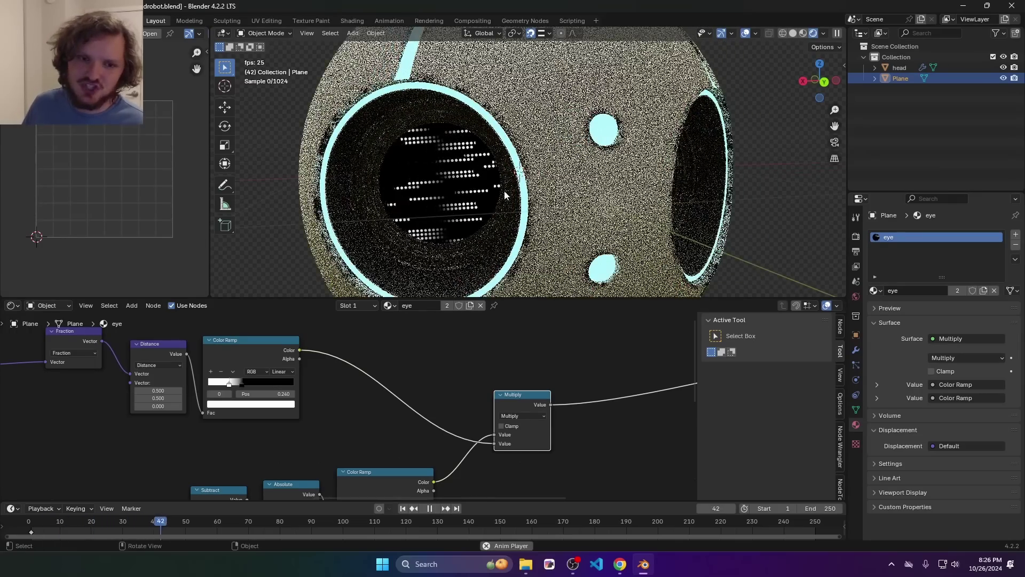
scroll(498, 190, down, 4)
key(space)
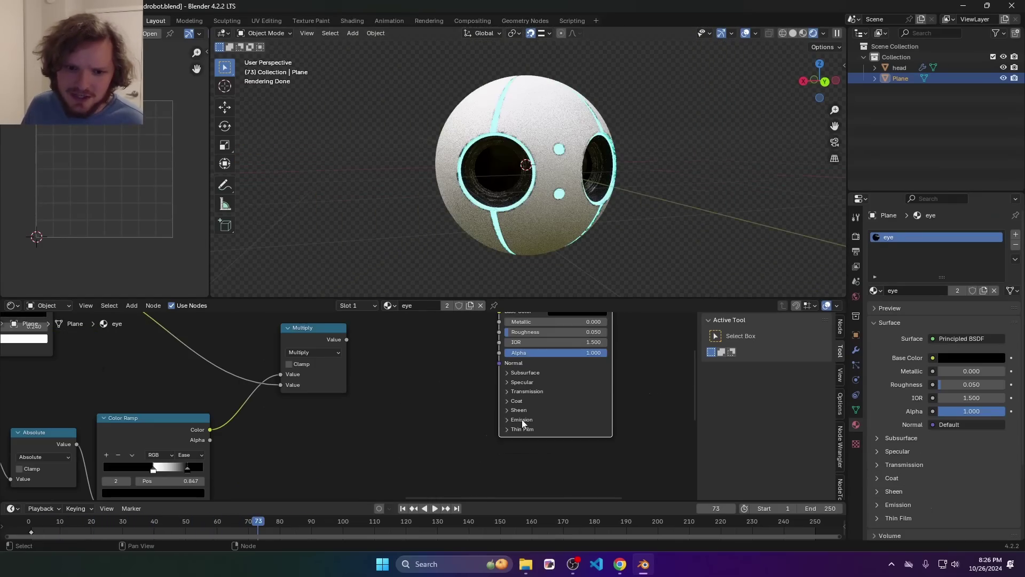
Expand the Principled BSDF's emission settings and connect the combined Multiply result to Emission Strength.
click(523, 421)
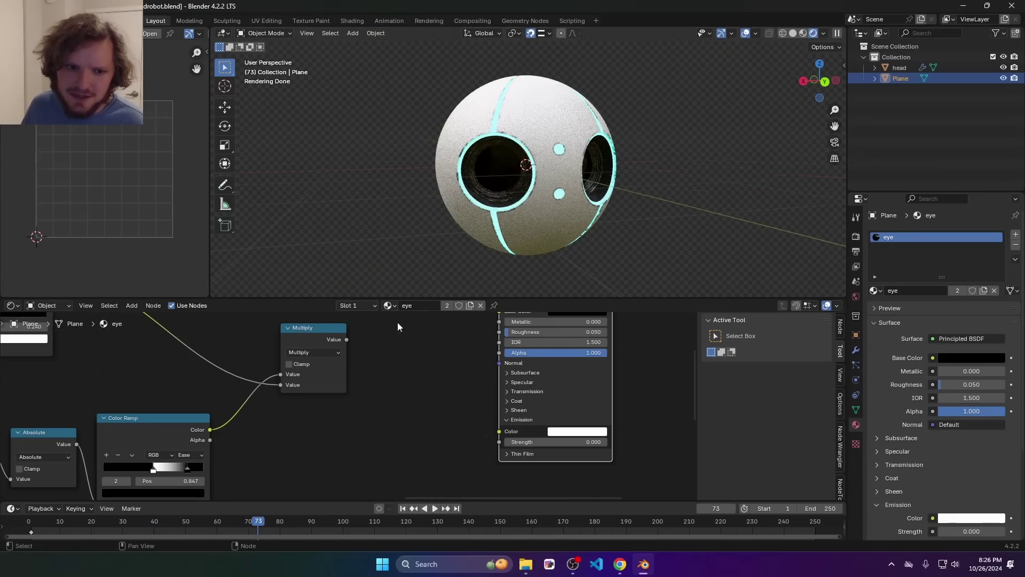
drag(347, 339, 499, 442)
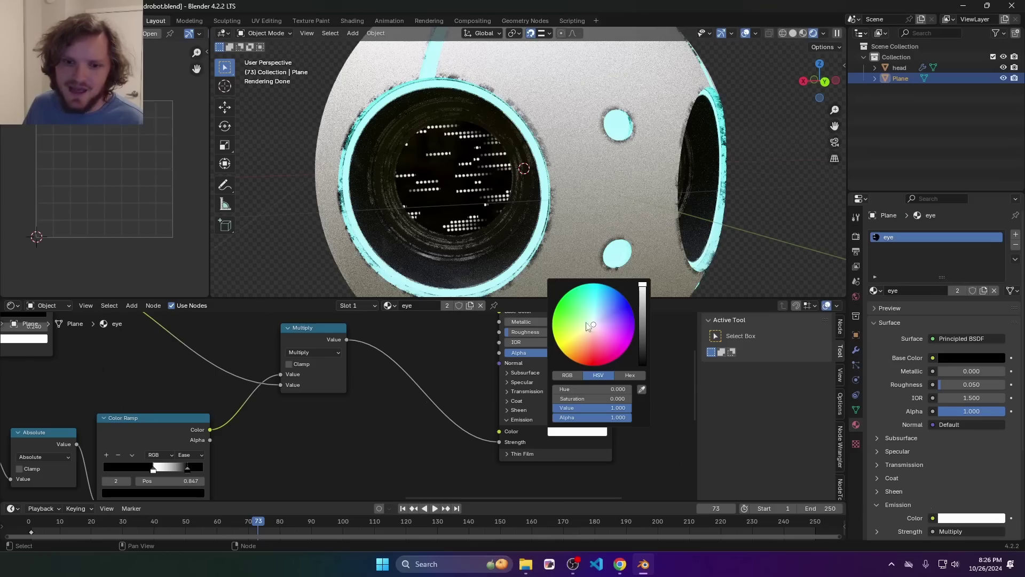
Tint the Emission Color cyan and boost the Emission Strength with a duplicated Multiply node set to 5.000.
drag(585, 327, 596, 291)
click(308, 330)
key(shift+d)
click(410, 338)
click(424, 360)
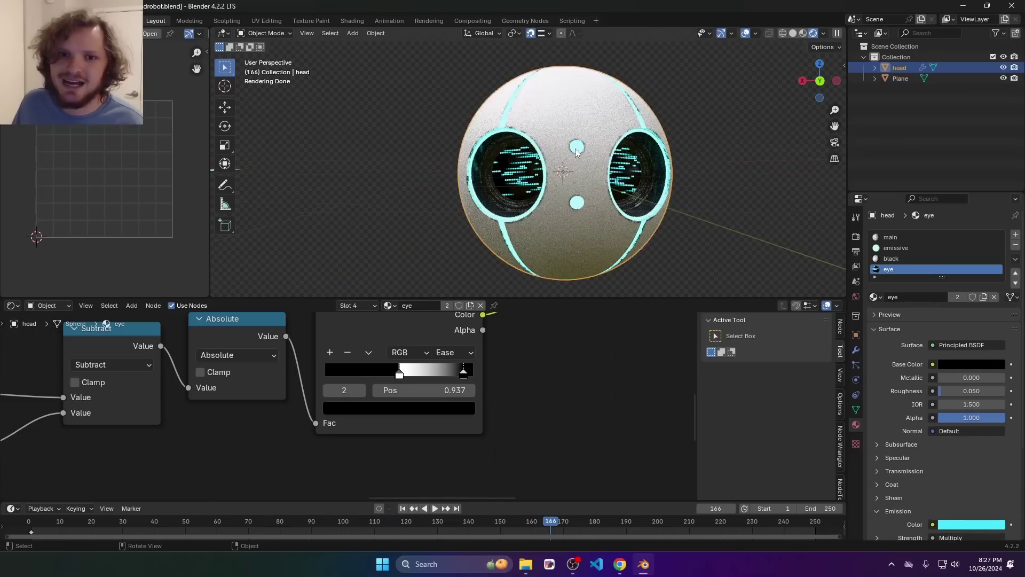
In Edit Mode on the head, try moving the selected eye face's UV island and undo the move.
key(Tab)
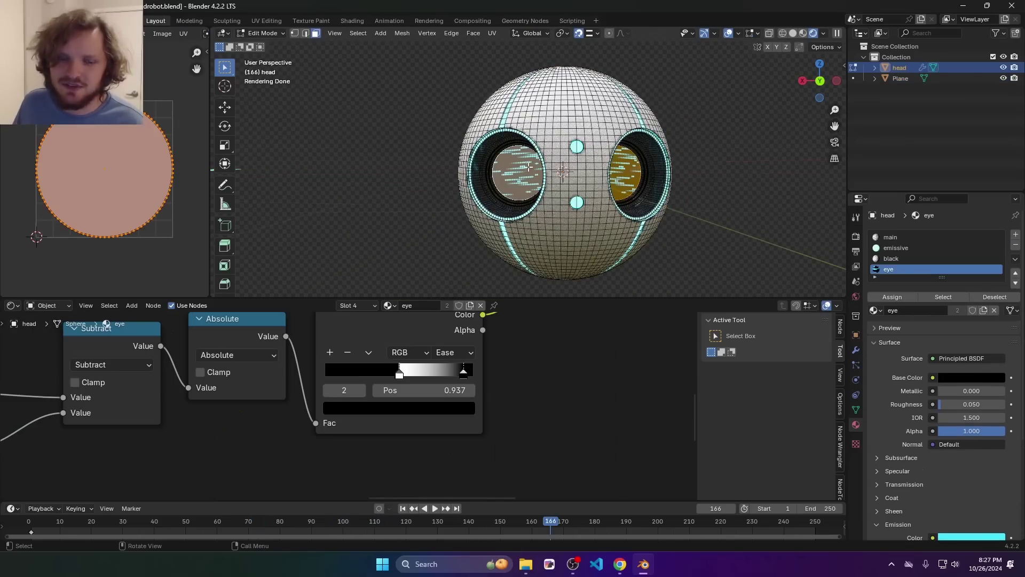
key(g)
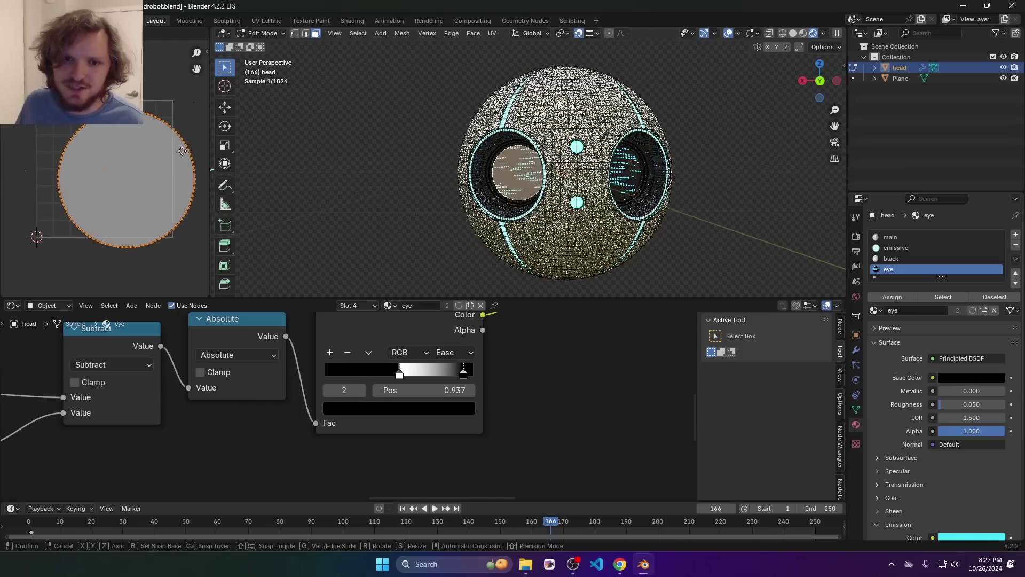
click(207, 140)
key(ctrl+z)
Scale the selected eye face's UVs from the back view and play the animation to check the streaks.
click(824, 85)
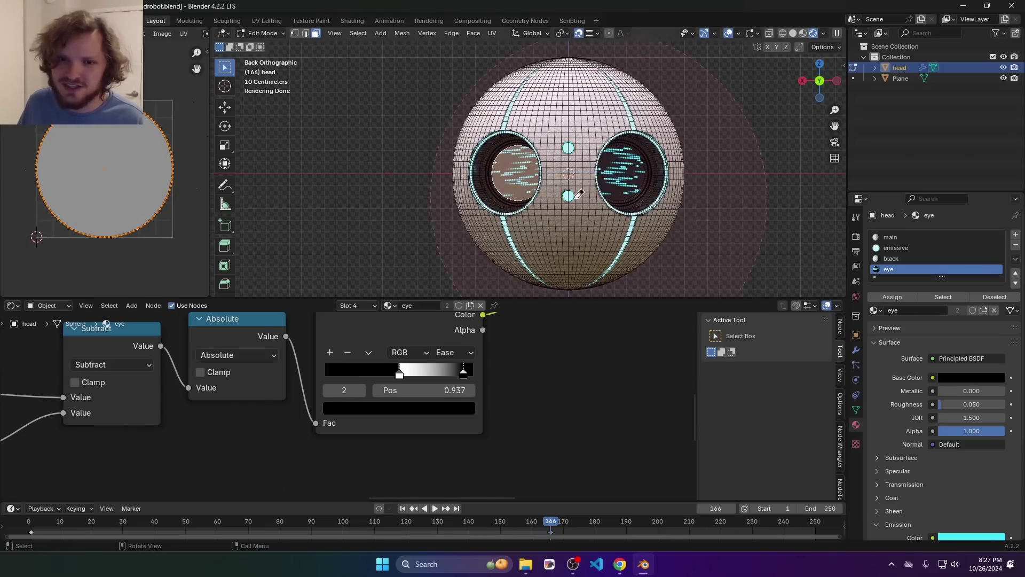
key(s)
click(162, 107)
key(s)
click(168, 111)
key(space)
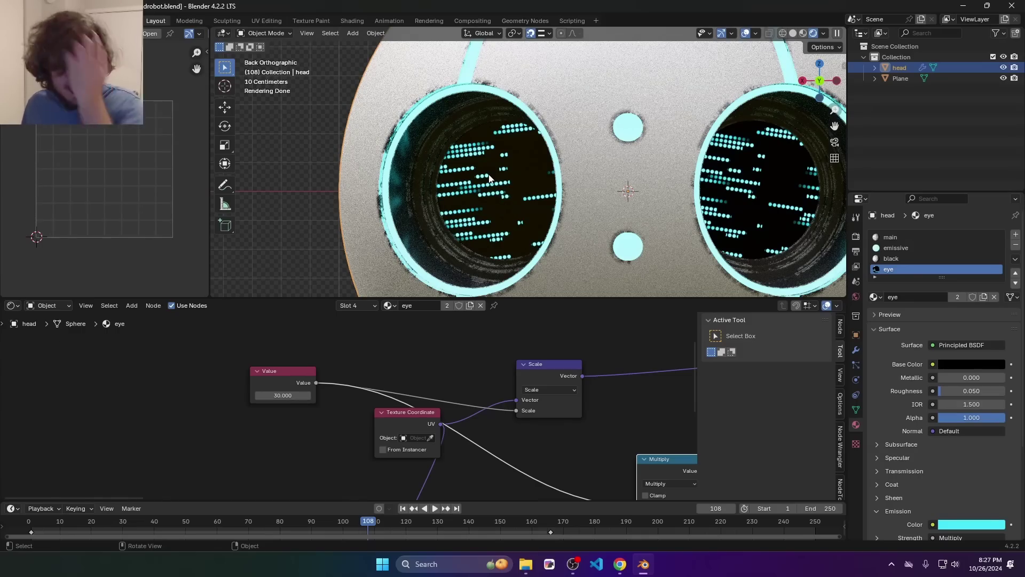
Preview the streak Color Ramp and add a Mix Color node with the ramp's Color driving its Factor.
scroll(566, 395, down, 5)
scroll(456, 373, up, 5)
ctrl+shift+click(453, 371)
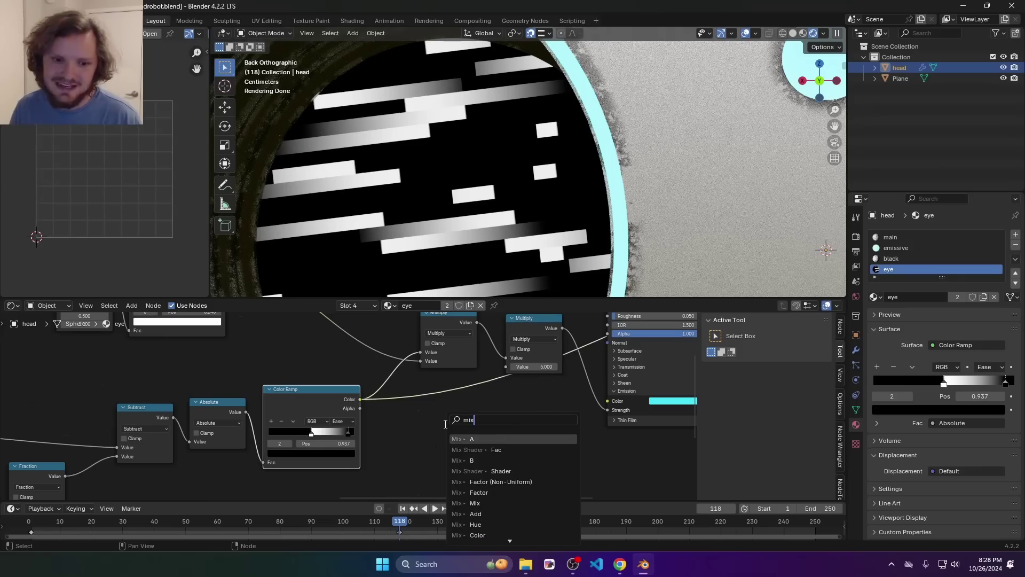
key(Return)
click(430, 413)
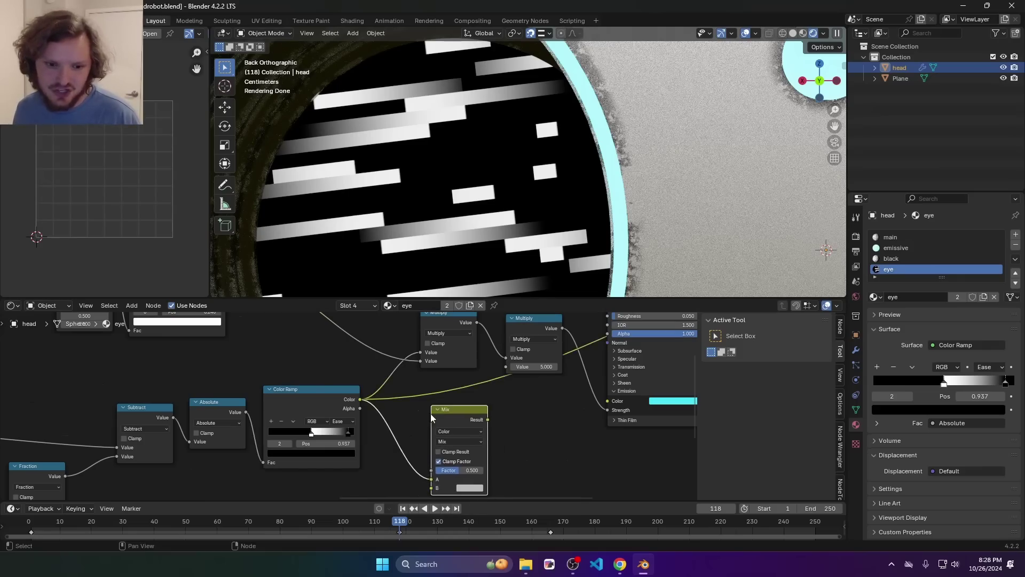
ctrl+shift+click(435, 415)
drag(432, 479, 432, 469)
middle_drag(515, 442, 493, 399)
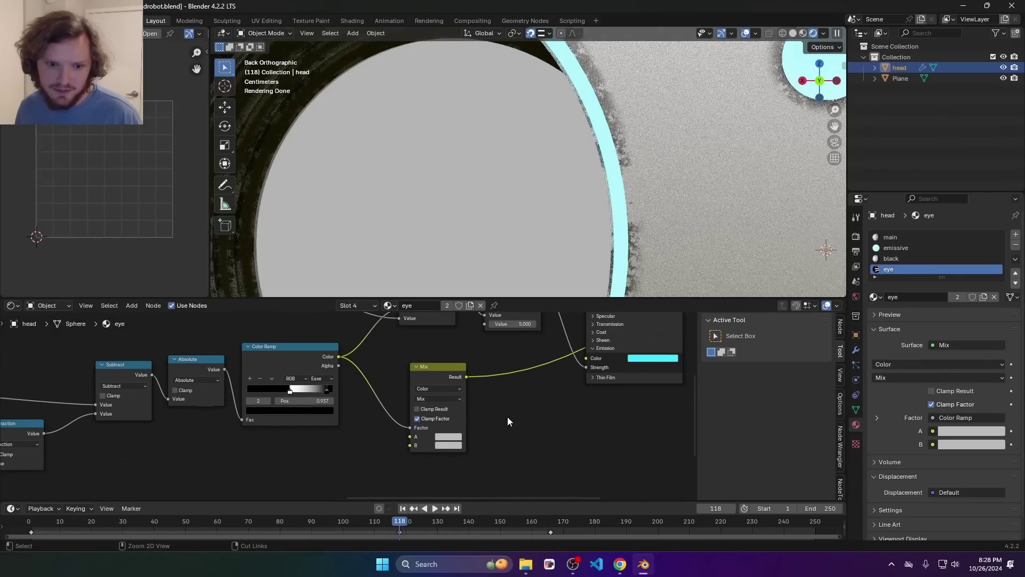
Set the Mix node's colors to shades of cyan, connect its Result to Emission Color and preview the full shader.
key(ctrl+v)
click(452, 435)
mouse_move(467, 347)
mouse_down()
mouse_move(454, 335)
mouse_move(459, 313)
mouse_up()
middle_drag(480, 379, 424, 416)
drag(409, 415, 530, 393)
middle_drag(550, 364, 537, 434)
ctrl+shift+click(537, 437)
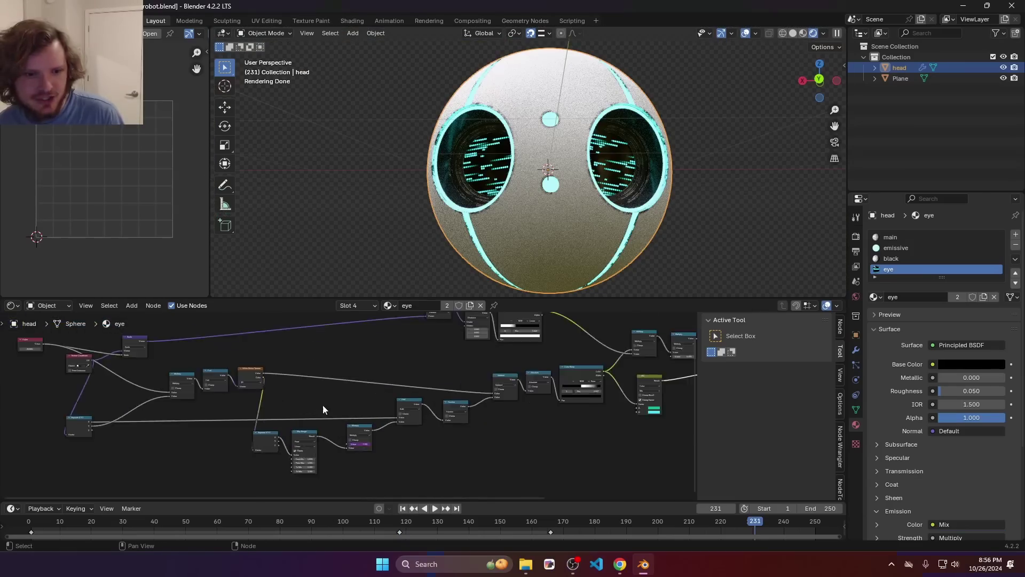
Try inserting a duplicate Multiply node with a value of 3 after the animated Multiply, and play the animation.
scroll(322, 409, up, 3)
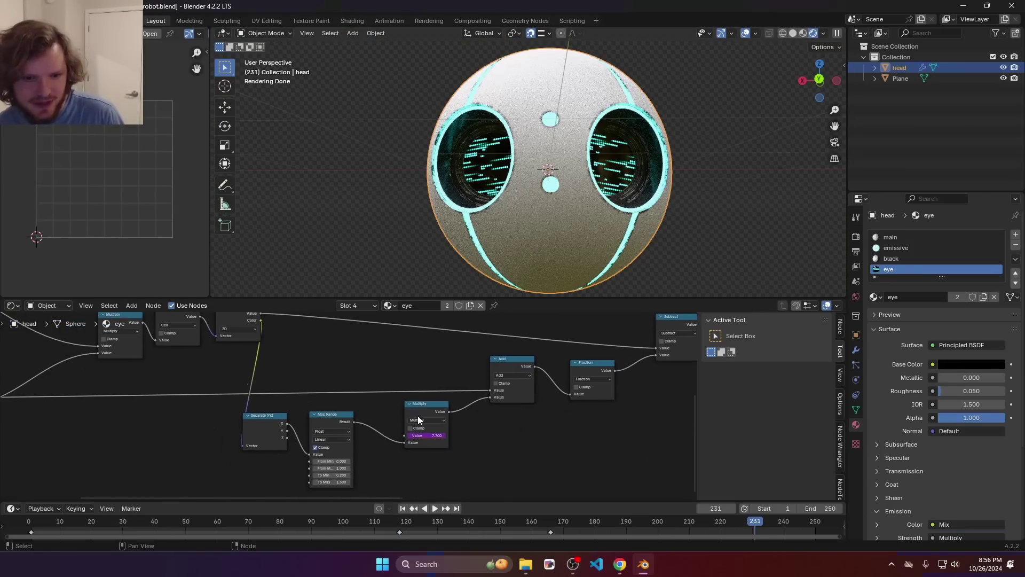
drag(418, 415, 394, 420)
key(shift+d)
click(444, 405)
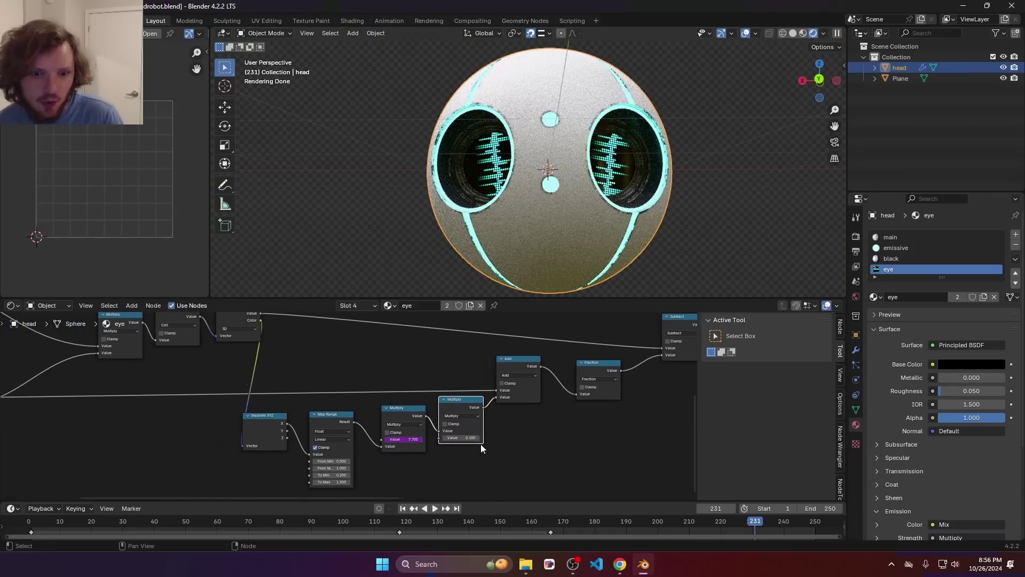
click(463, 437)
text(3)
key(Return)
key(shift+Left)
key(space)
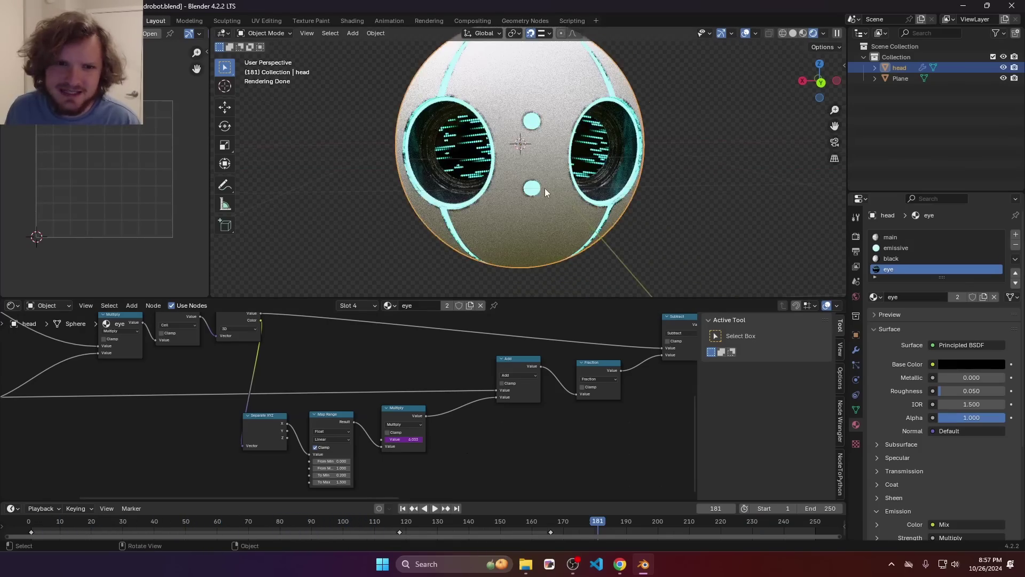
Shift the other eye face's UV island sideways in Edit Mode to vary its streak pattern, and return to Object Mode.
middle_drag(544, 190, 582, 171)
key(Tab)
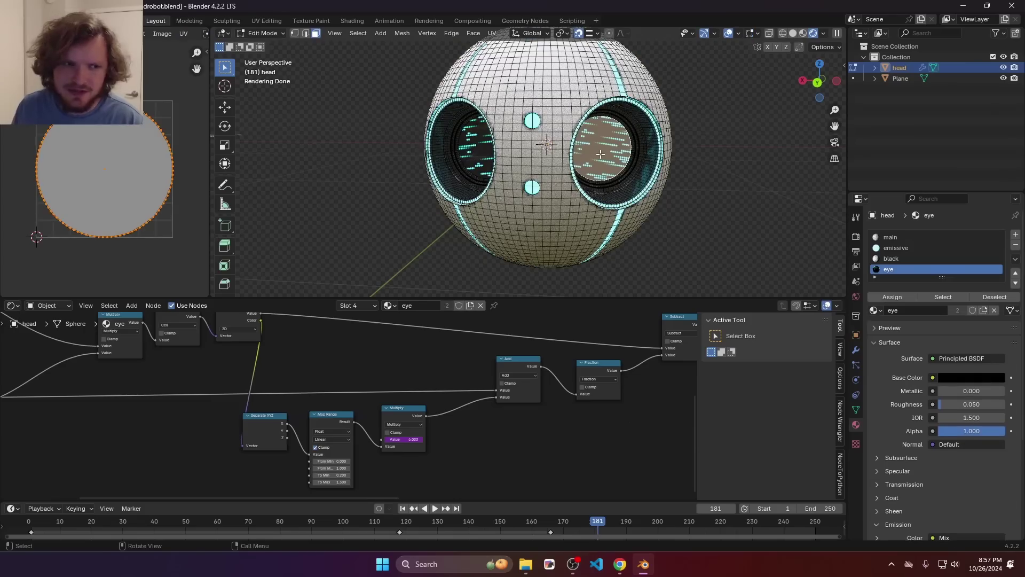
key(g)
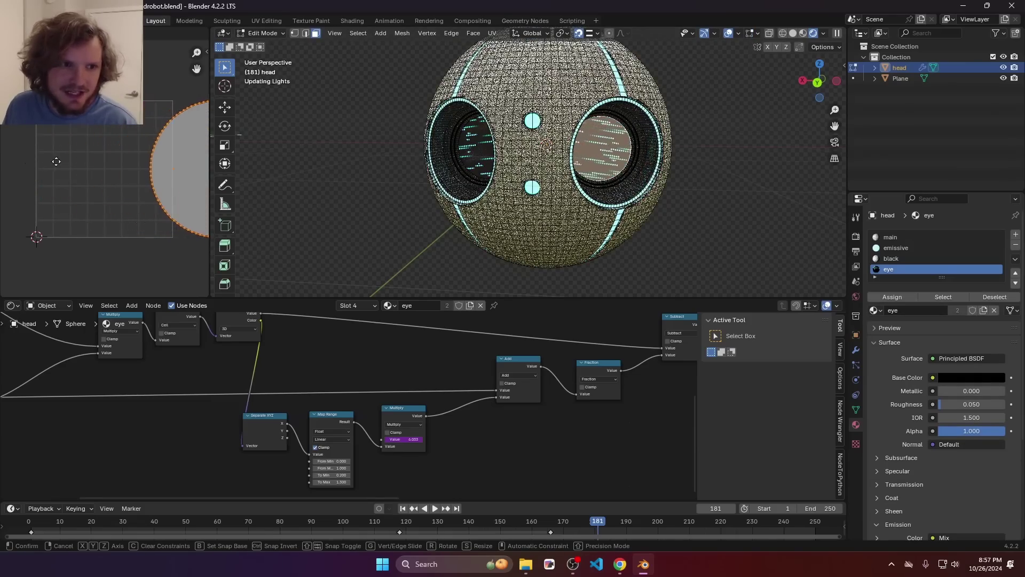
click(98, 172)
key(Tab)
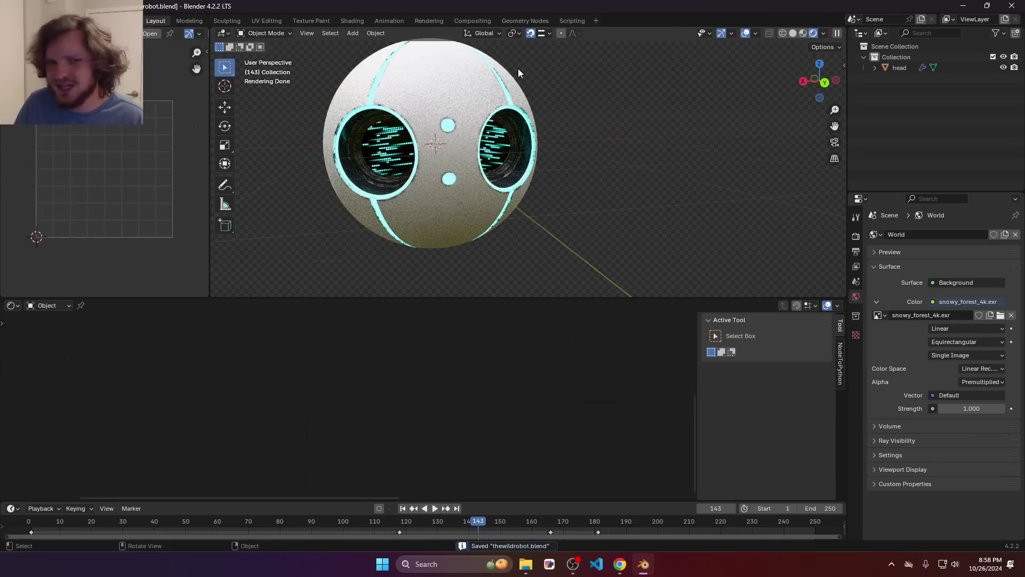
Open the head's main material and add a Noise Texture node near the grunge group.
click(475, 105)
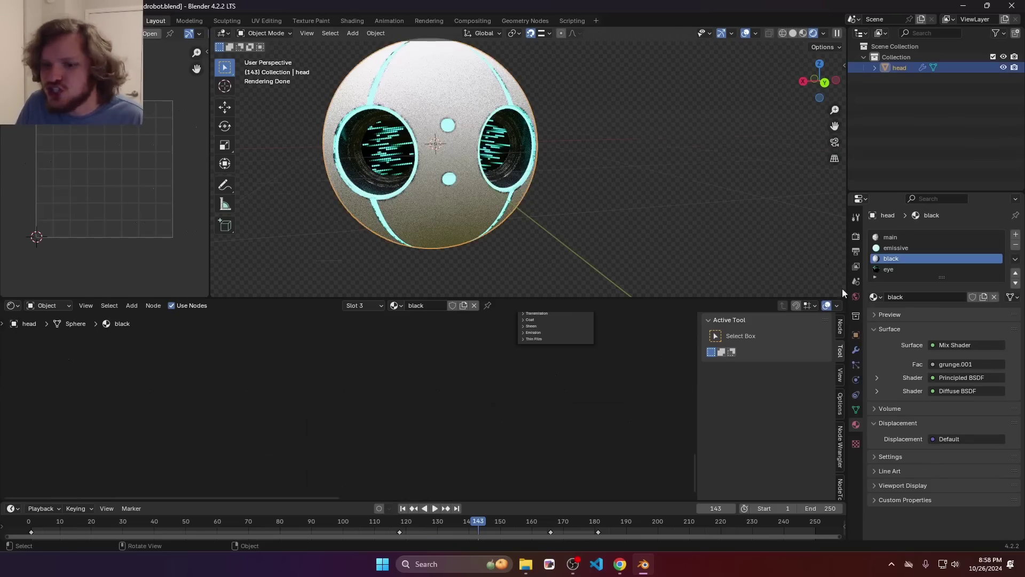
click(895, 236)
click(407, 402)
drag(417, 351, 408, 333)
key(Escape)
scroll(345, 406, up, 6)
middle_drag(285, 396, 422, 357)
key(shift+a)
text(noise)
key(Return)
click(347, 393)
Set the Noise Texture's Scale to 2, Detail to 8 and Roughness to about 0.742.
scroll(382, 398, up, 2)
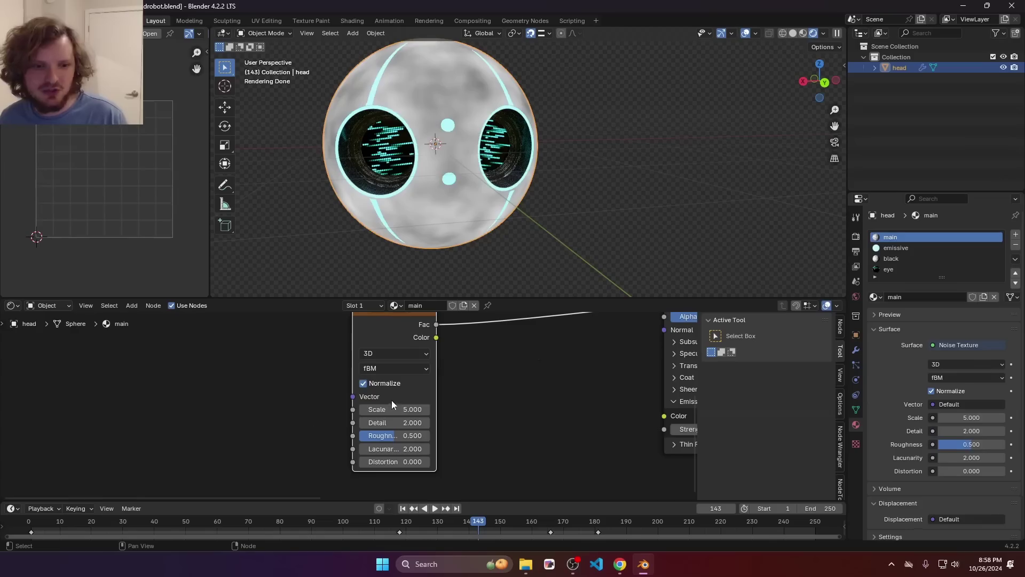
key(Return)
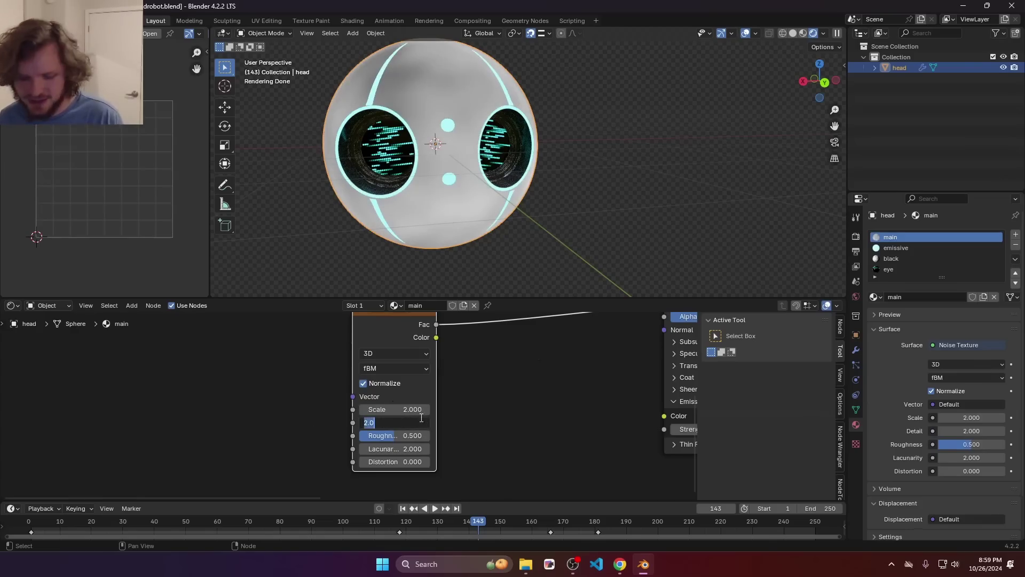
click(422, 418)
text(8)
key(Return)
drag(397, 435, 408, 435)
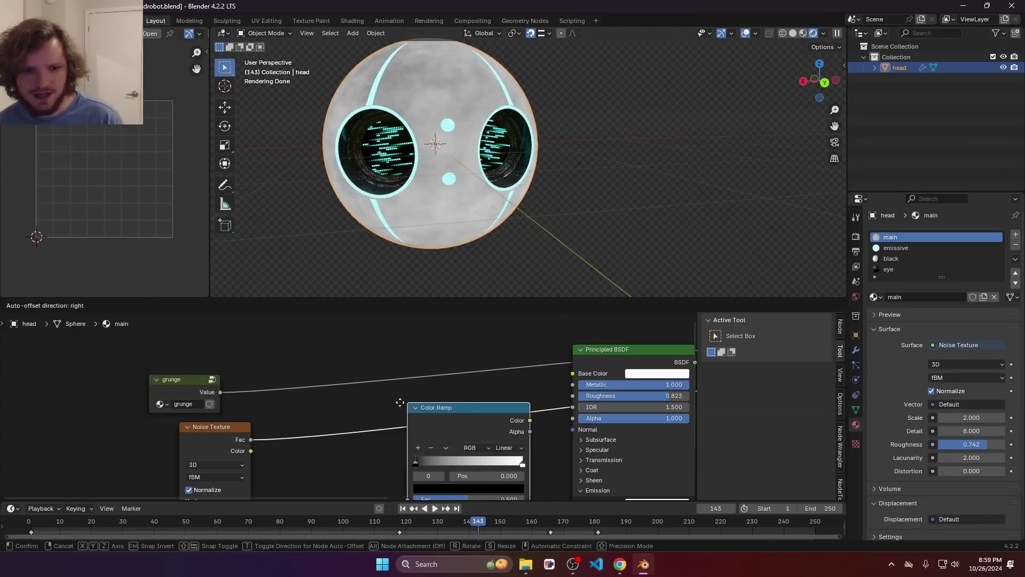
Insert a Color Ramp after the Noise Texture and adjust its stop positions.
click(348, 396)
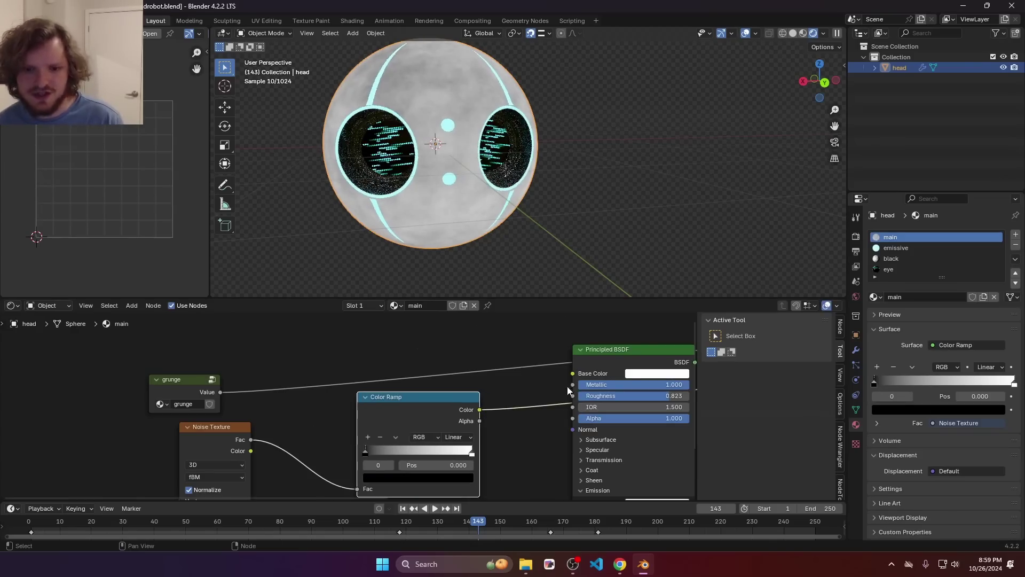
scroll(420, 387, up, 2)
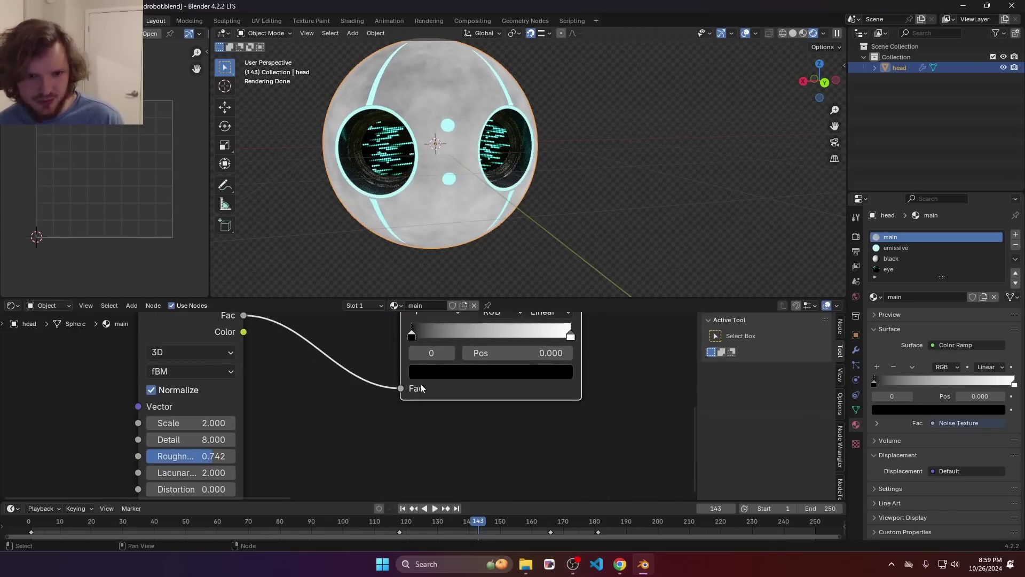
click(450, 353)
drag(526, 356, 582, 353)
click(418, 353)
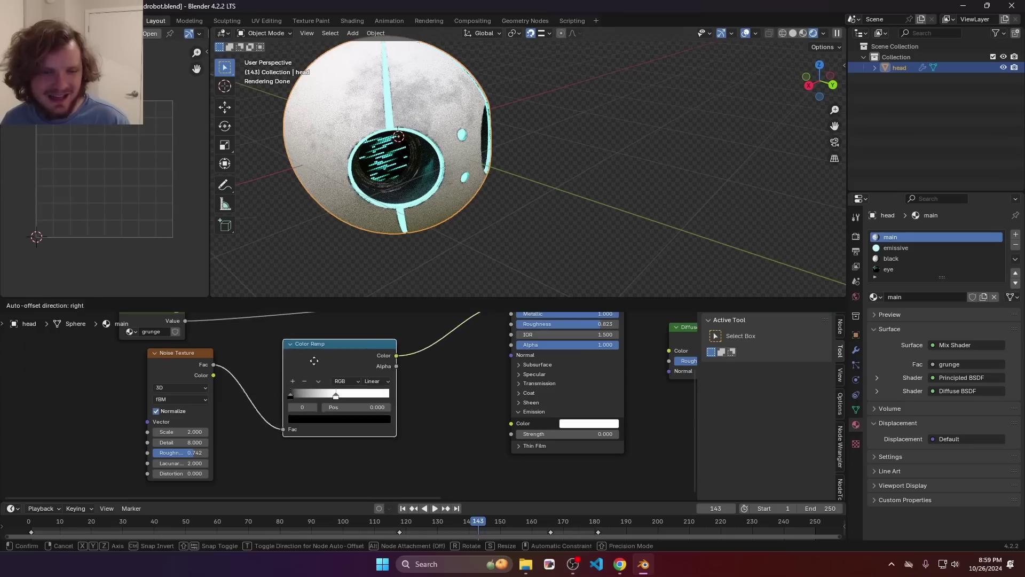
Add a Bump node, feeding the Color Ramp into its Height and its output into the Principled BSDF's Normal.
click(314, 361)
scroll(417, 352, up, 2)
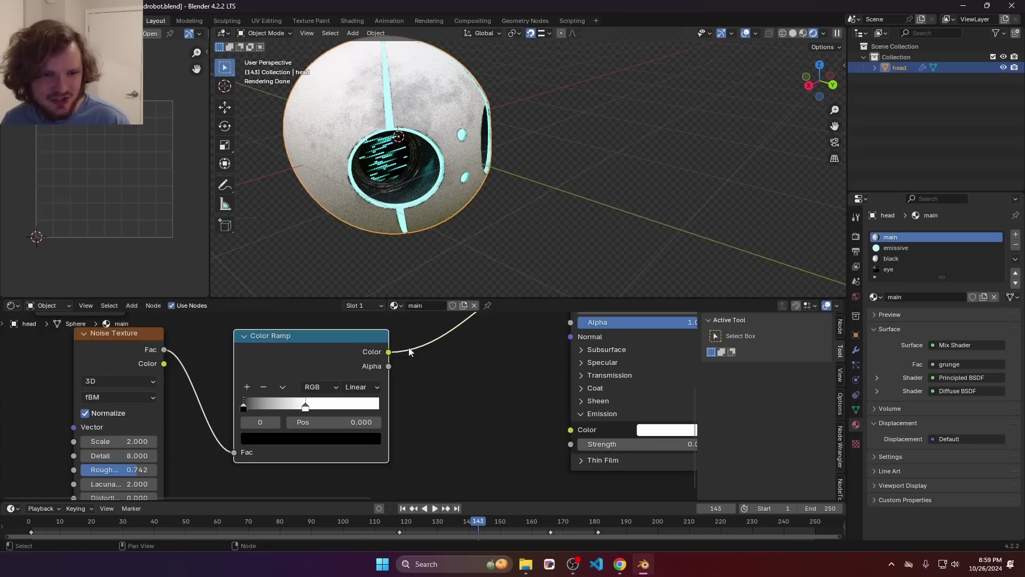
key(shift+a)
text(bum)
click(469, 365)
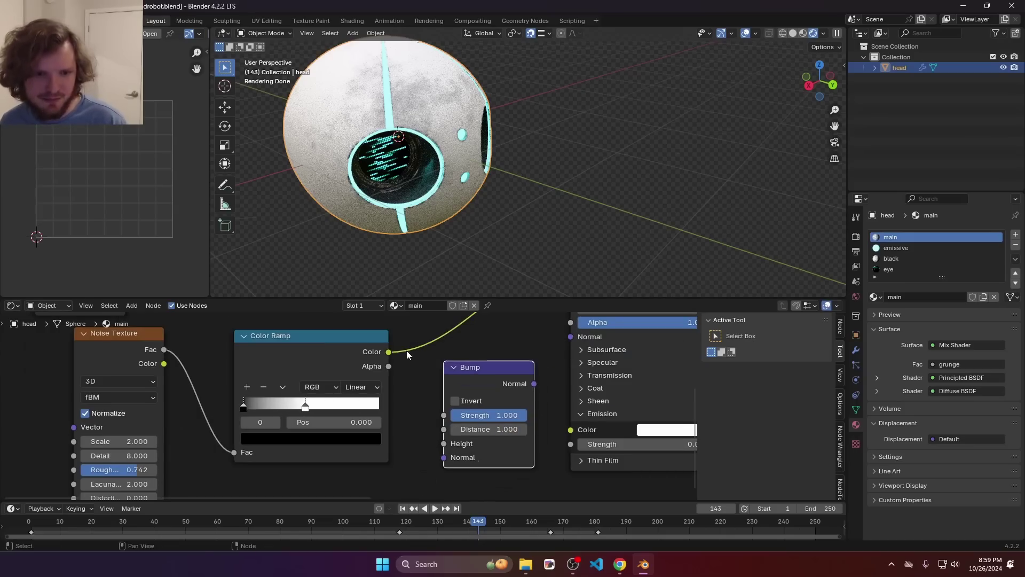
drag(437, 449, 442, 444)
drag(533, 383, 559, 377)
drag(558, 377, 570, 336)
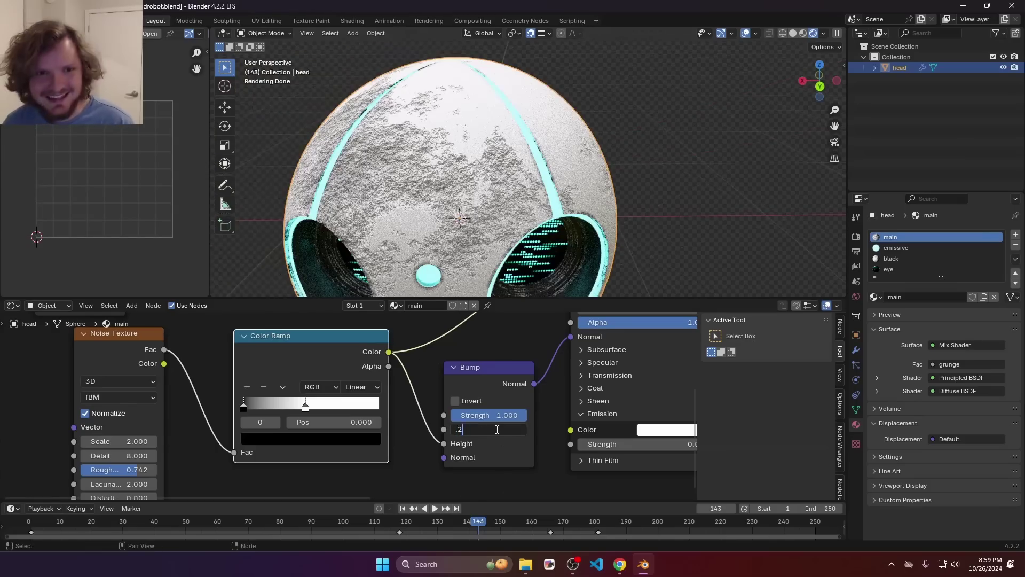
Weaken the surface bump by trying a Distance of 0.2 and entering 0.1 on the Bump node.
click(497, 429)
text(.2)
key(Return)
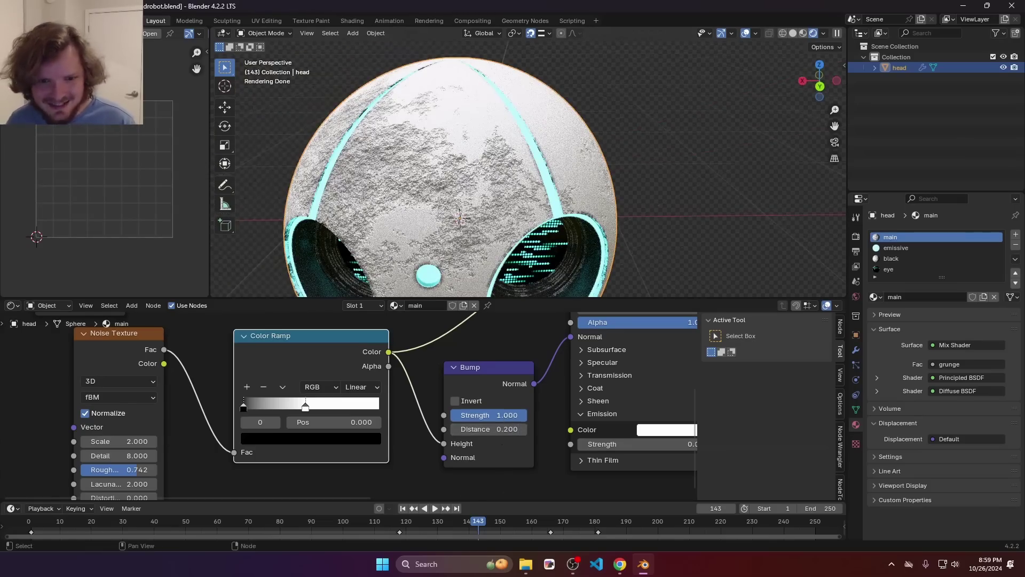
text(.1)
key(Return)
Check the Roz reference image in the browser, and inspect the head's eye socket in Edit Mode with solid shading.
key(alt+Tab)
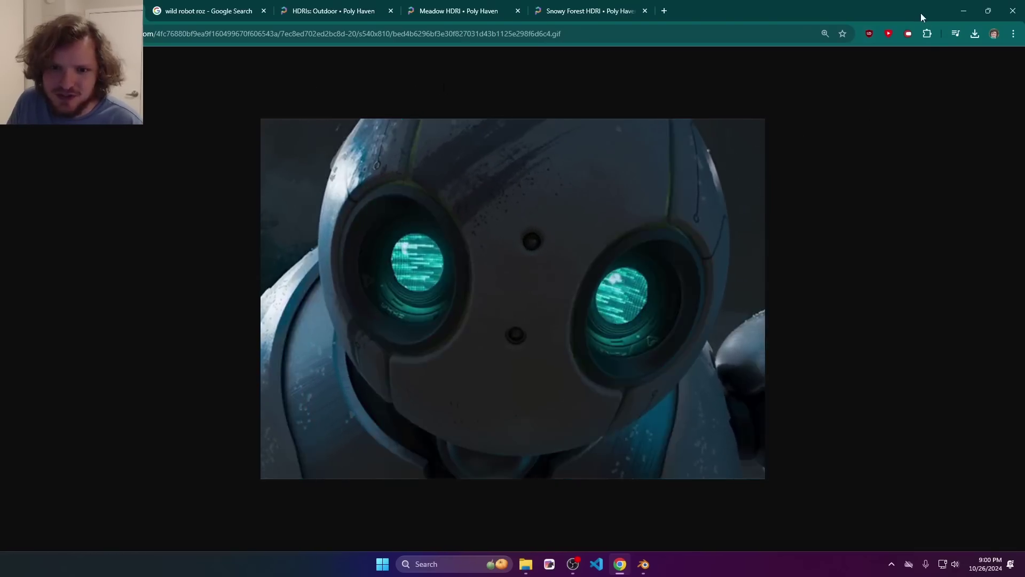
click(963, 10)
scroll(449, 204, up, 3)
key(Tab)
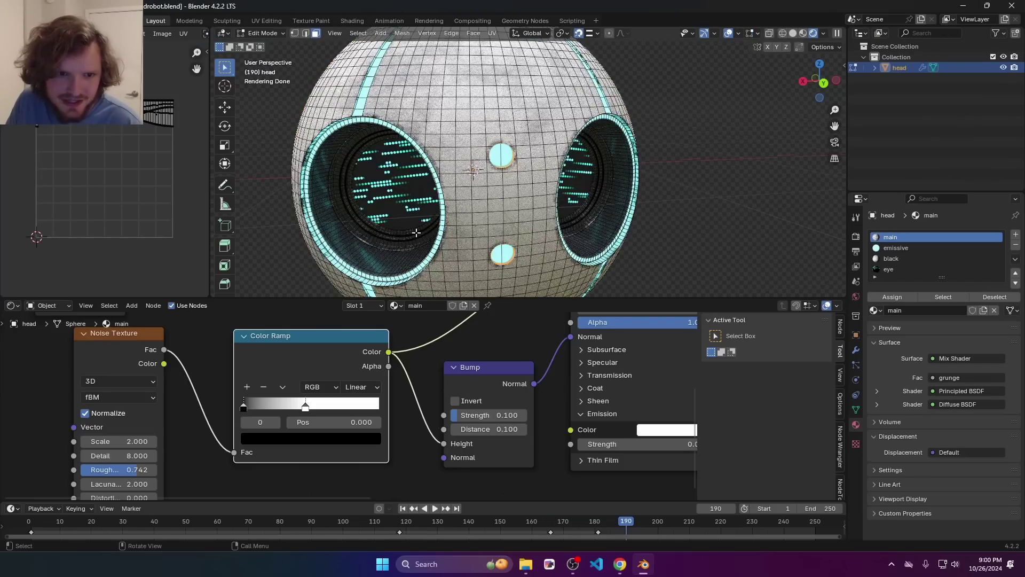
click(452, 205)
middle_drag(452, 204, 447, 228)
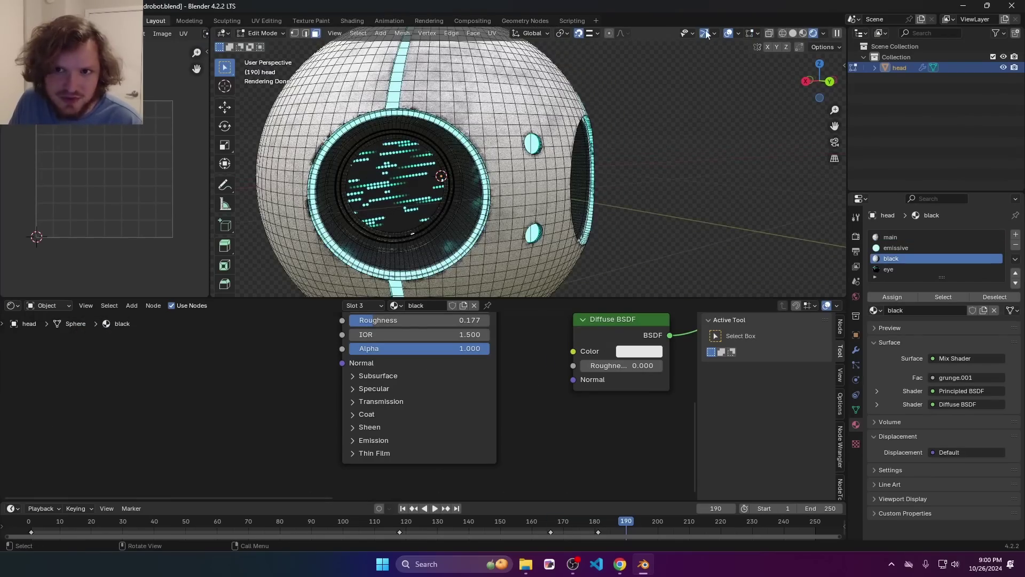
click(792, 33)
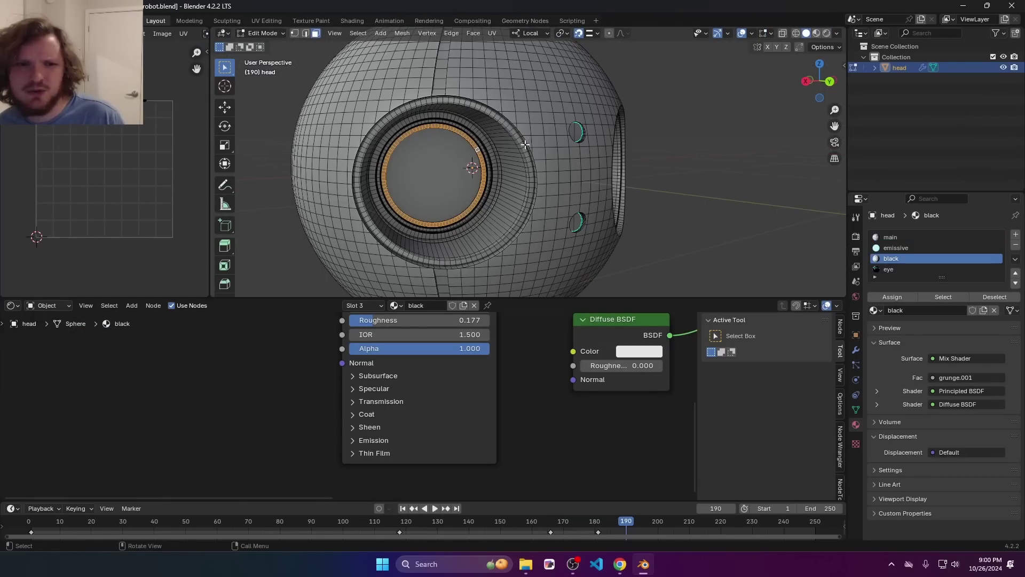
Try rotating the ring of faces around the eye, and restore the transform orientation to Global.
key(r)
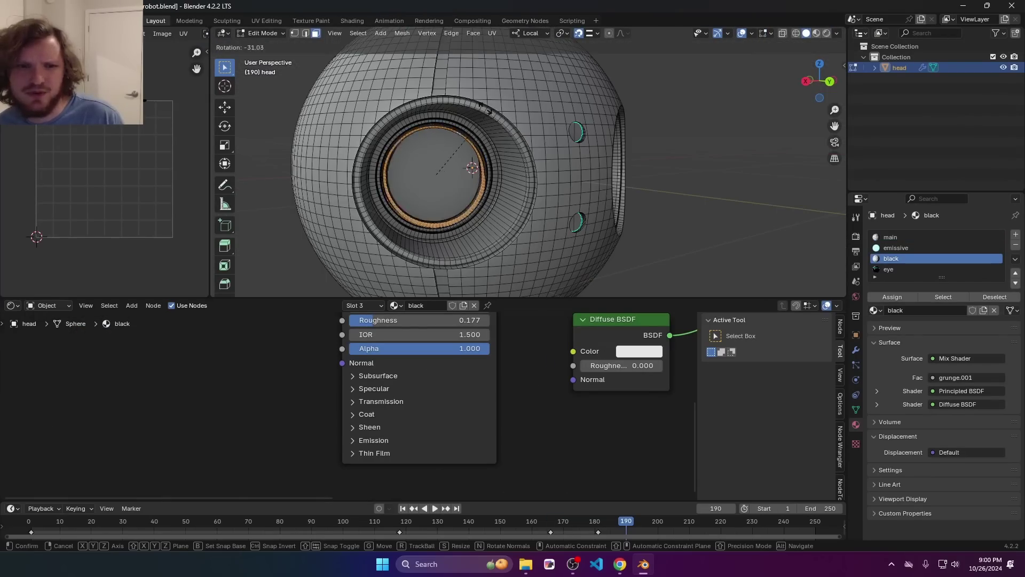
right_click(491, 110)
mouse_move(491, 110)
middle_down()
mouse_move(497, 140)
mouse_move(488, 146)
mouse_move(489, 124)
mouse_move(499, 122)
mouse_move(489, 124)
middle_up()
click(530, 34)
click(523, 66)
Unwrap the ring of faces around the eye and try rotating all of its UVs.
scroll(458, 115, up, 3)
key(u)
click(489, 125)
key(a)
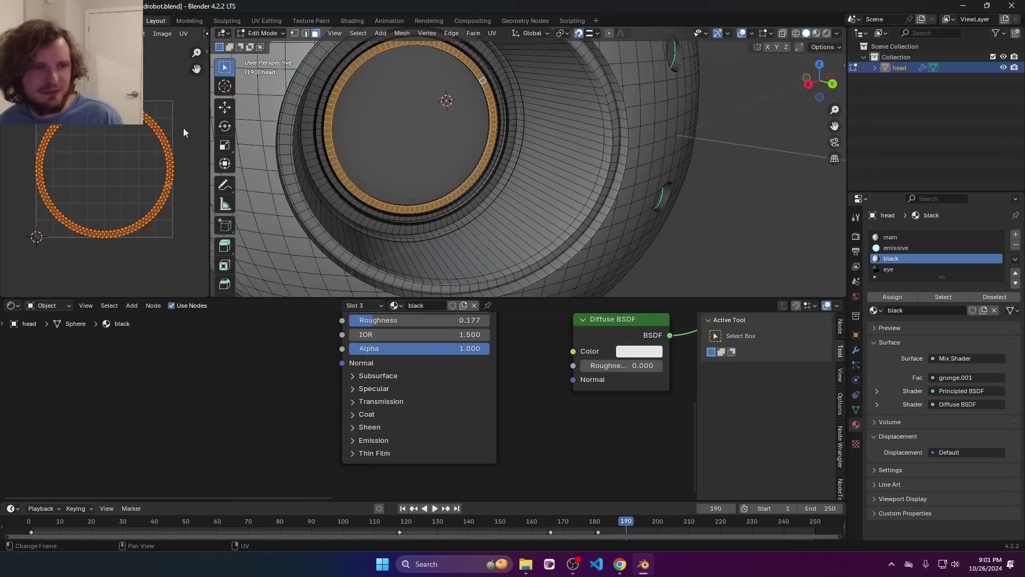
key(r)
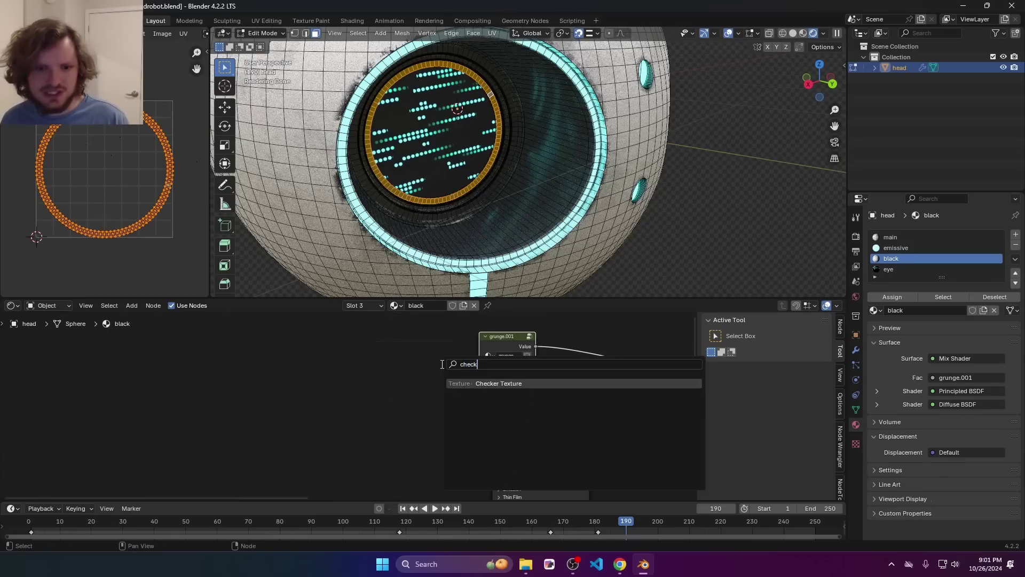
Add and preview a Checker Texture in the black material, mapped directly by UV coordinates without a Mapping node.
key(Return)
click(336, 353)
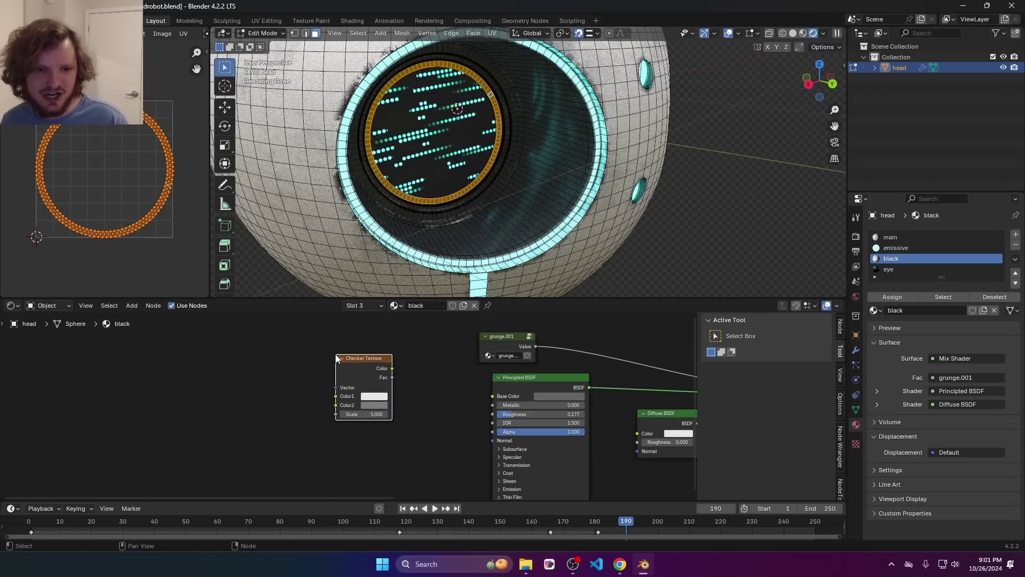
ctrl+shift+click(360, 358)
scroll(359, 357, up, 2)
key(ctrl+t)
middle_drag(291, 362, 419, 356)
click(417, 356)
key(ctrl+x)
drag(337, 394, 457, 374)
Try rotating the eye ring's UVs to check how the checker pattern turns around the ring.
scroll(481, 90, up, 3)
key(r)
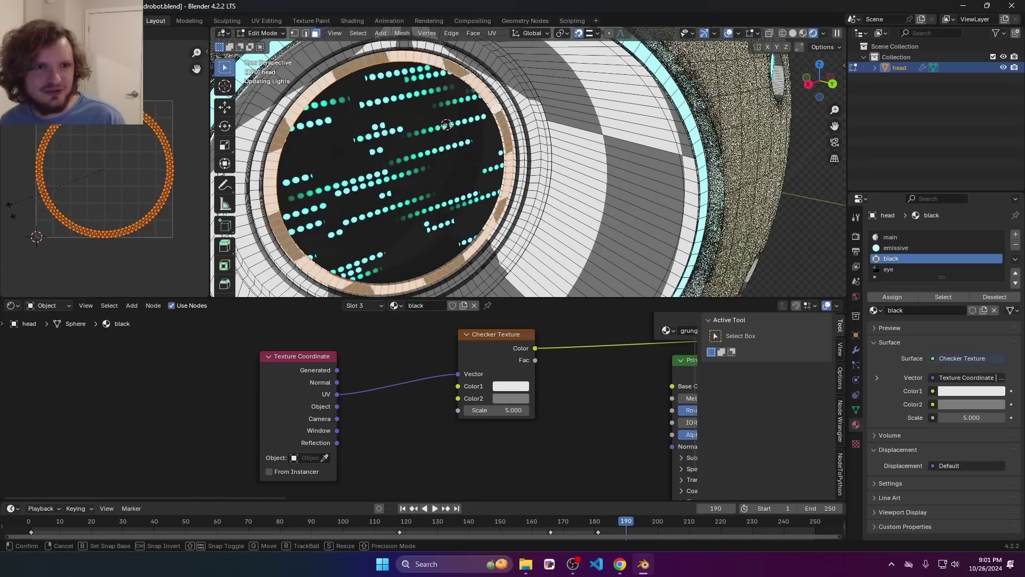
click(113, 140)
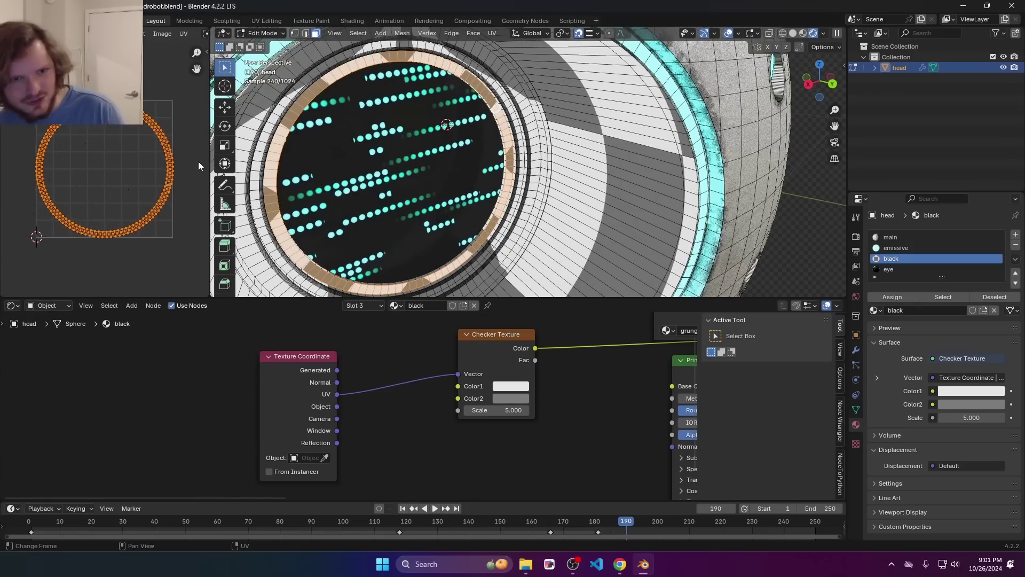
Return to Object Mode and add a new material named blackspinning to the head in a new slot.
key(Tab)
click(1016, 235)
click(901, 296)
click(902, 296)
text(blackspinning)
key(Return)
key(Home)
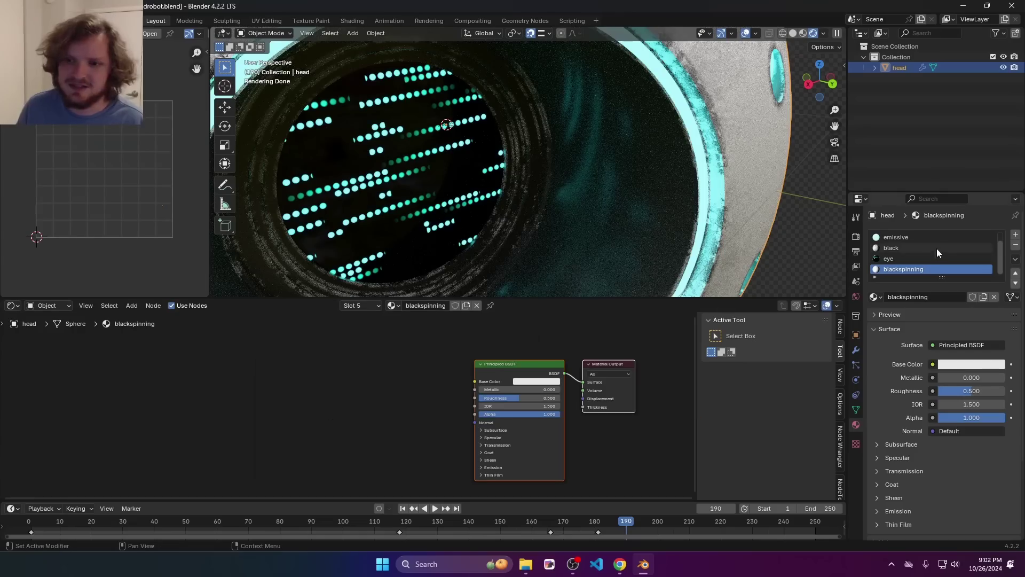
Copy the black material's shader nodes into blackspinning, and set the Color Ramp's white stop position to 0.880.
click(915, 248)
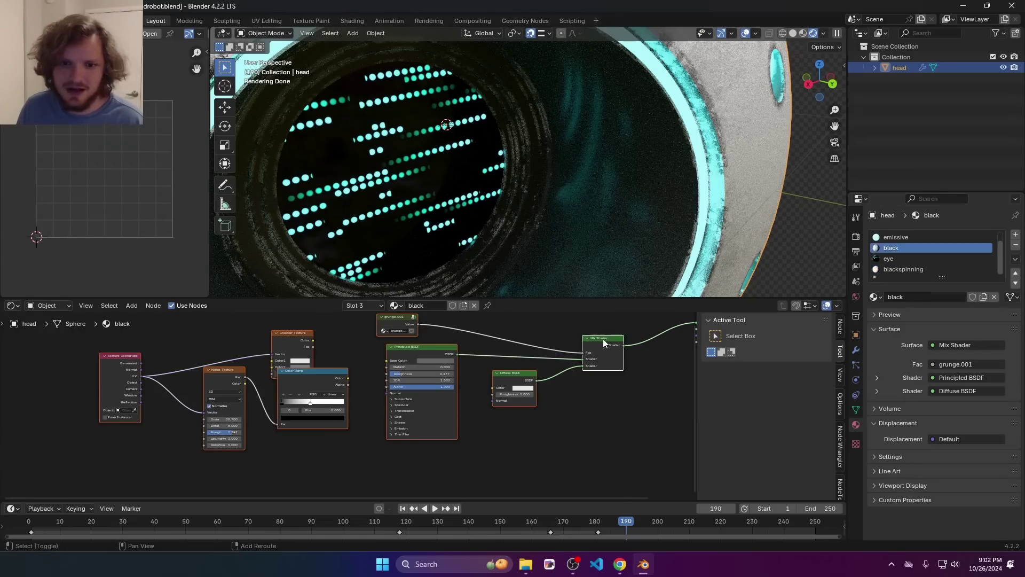
right_click(604, 338)
click(930, 269)
right_click(397, 367)
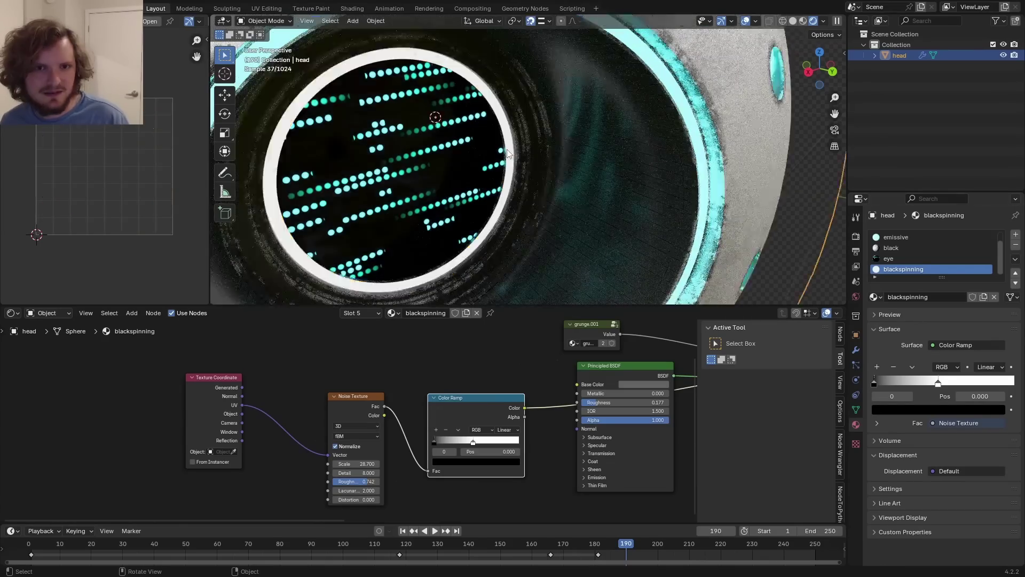
scroll(350, 423, up, 2)
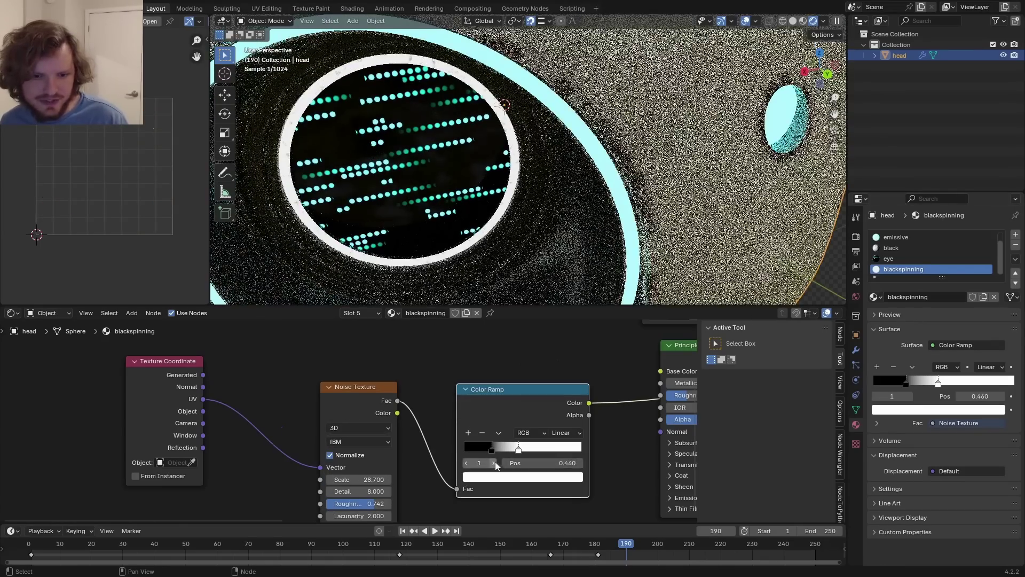
drag(505, 466, 617, 465)
Try rotating all of the eye ring's UVs in Edit Mode to preview the noise spinning, and undo the rotation.
key(Tab)
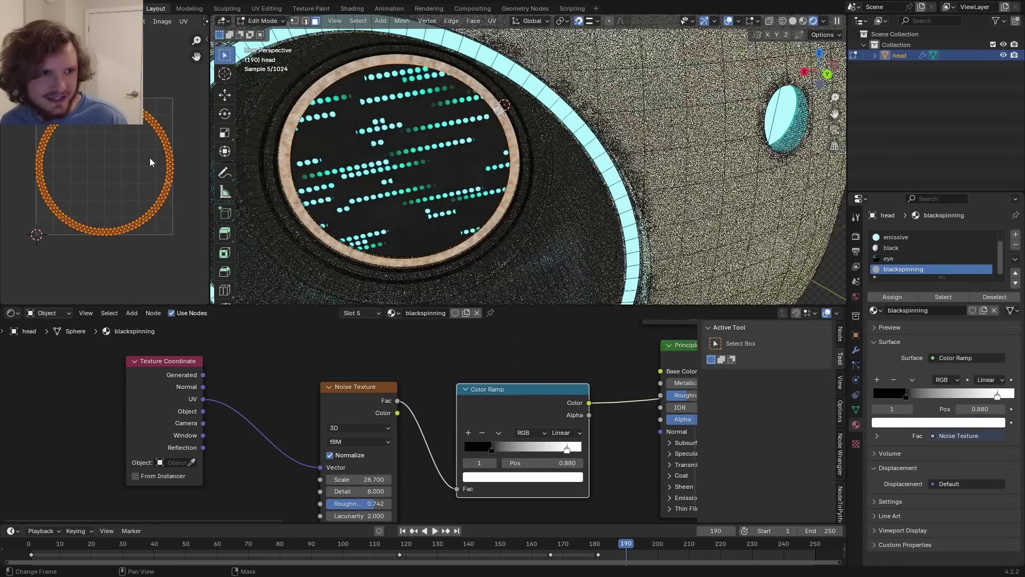
key(r)
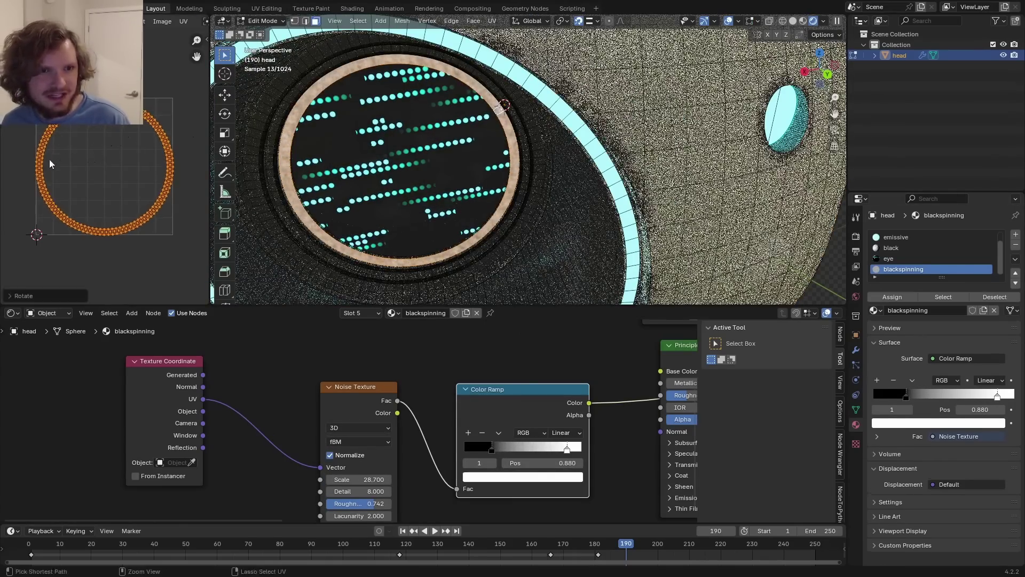
click(49, 159)
key(ctrl+z)
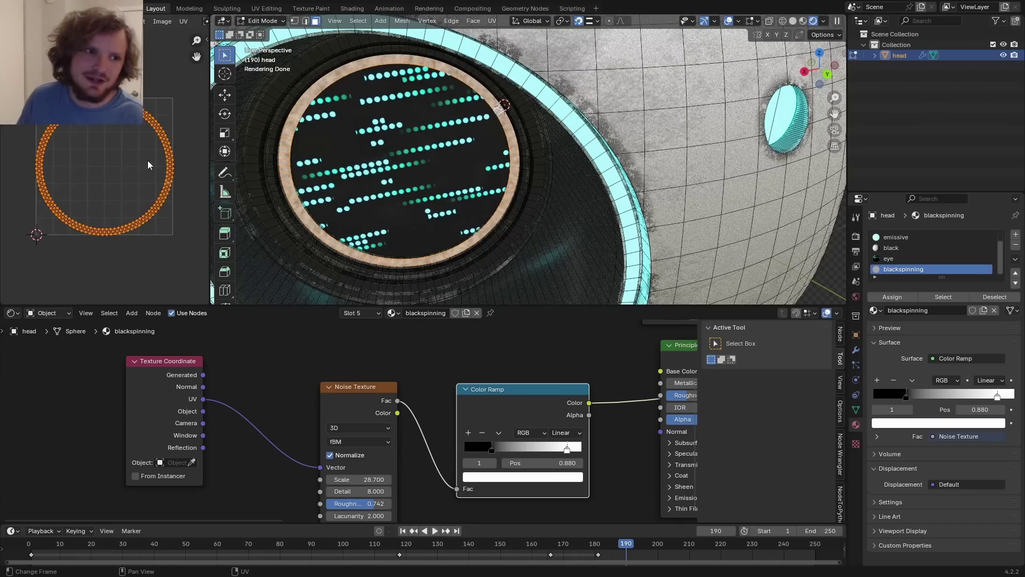
Insert a Vector Rotate node between the Texture Coordinate's UV output and the Noise Texture.
scroll(201, 378, up, 1)
middle_drag(201, 378, 288, 361)
drag(271, 364, 140, 370)
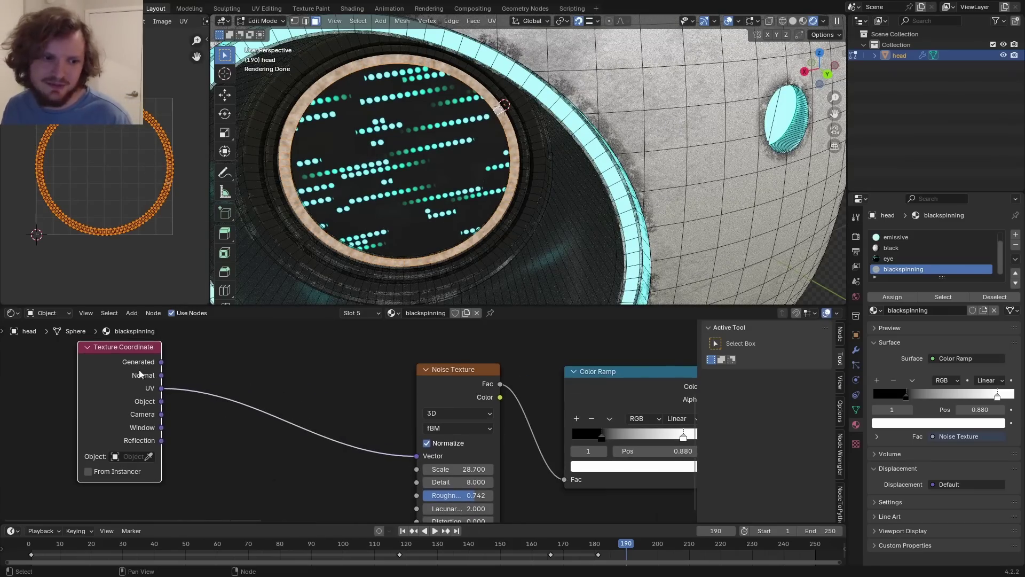
key(shift+a)
text(vect)
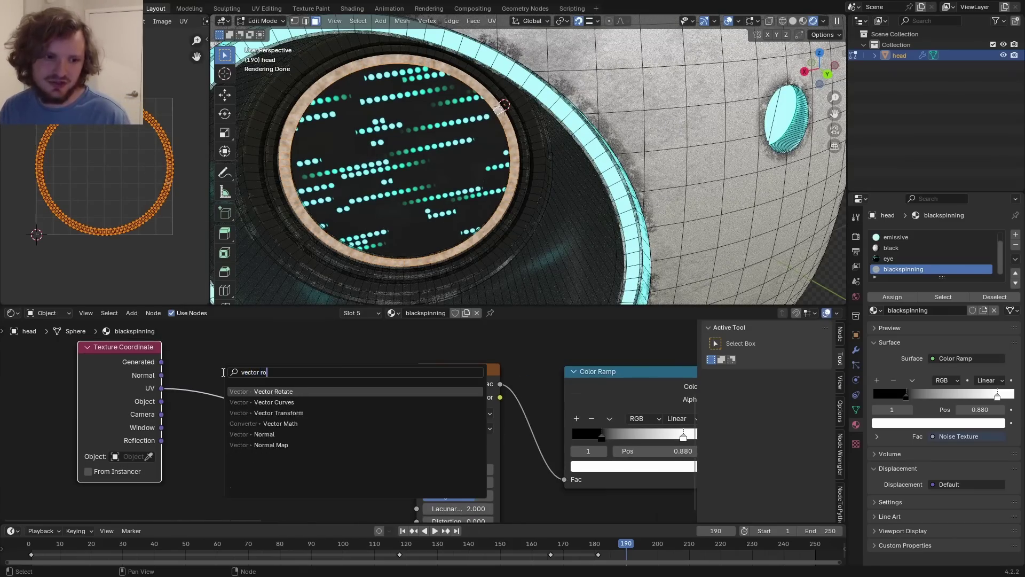
text(or ro)
key(Return)
click(260, 348)
Set the Vector Rotate node's center X and Y to 0.5.
drag(312, 445, 312, 434)
text(.5)
key(Return)
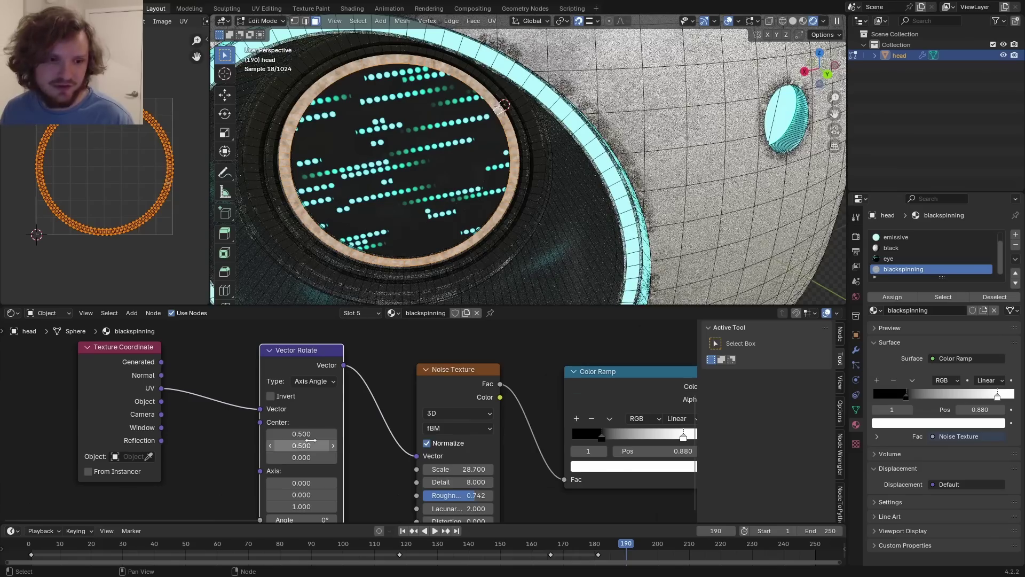
Drive the Vector Rotate angle with the expression #frame/3, and save the file.
middle_drag(300, 519, 301, 472)
mouse_move(300, 473)
mouse_down()
mouse_move(326, 473)
mouse_move(315, 472)
mouse_up()
double_click(315, 471)
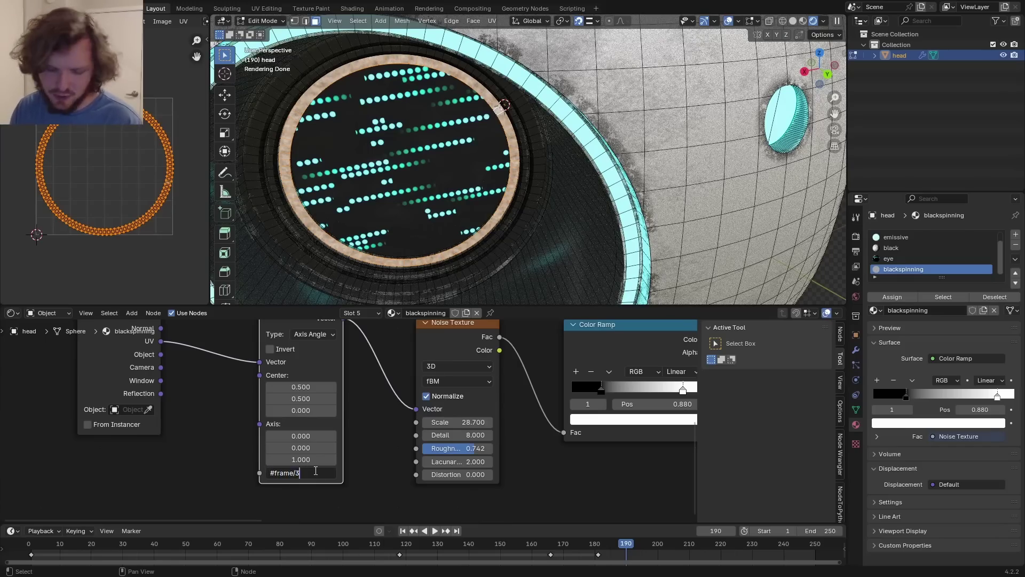
text(#frame/3)
key(Return)
key(ctrl+s)
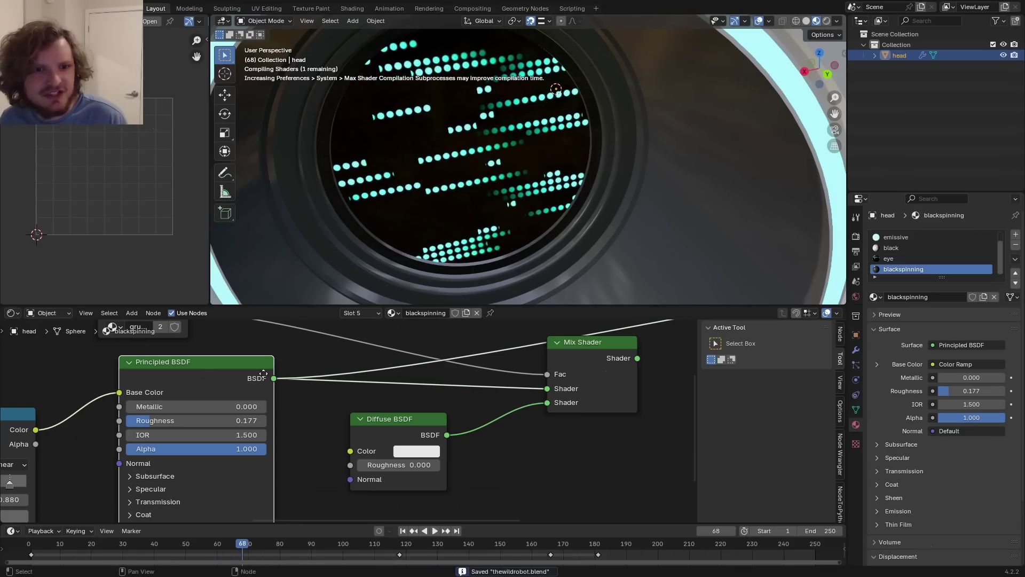
Select the ring of faces around the other eye inside its socket and unwrap it.
middle_drag(287, 372, 642, 343)
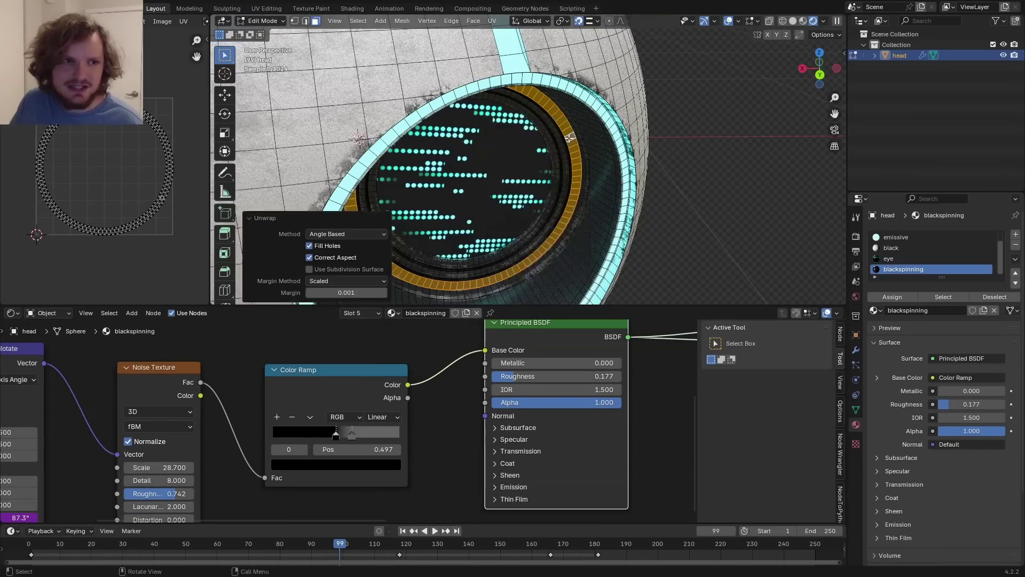
scroll(569, 137, down, 6)
alt+click(392, 161)
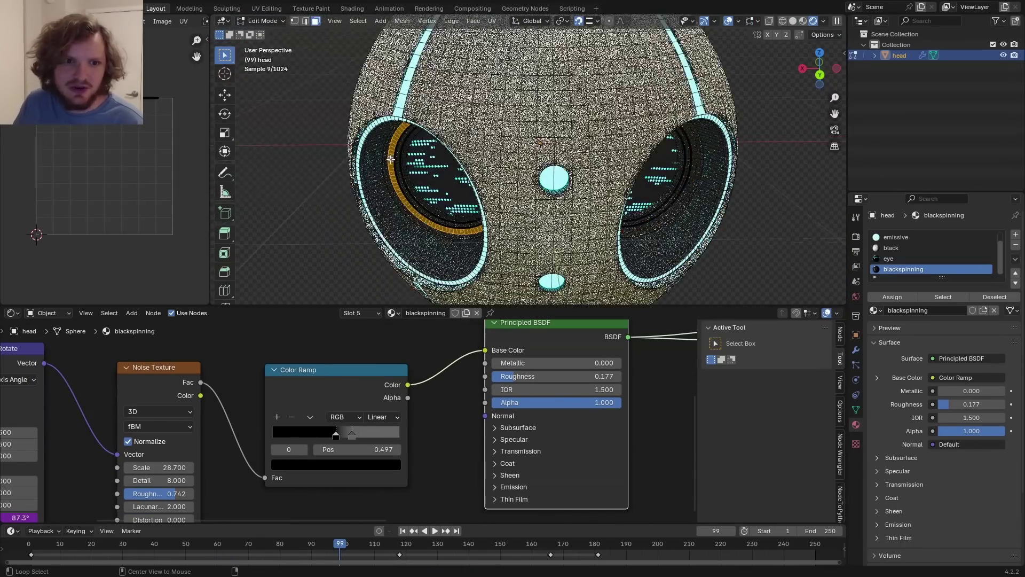
key(u)
click(390, 159)
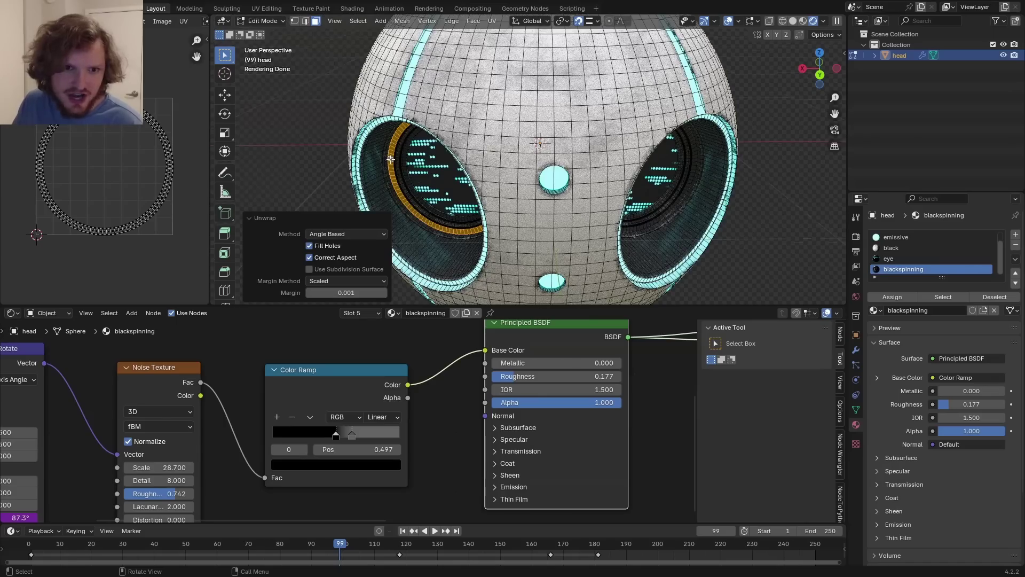
scroll(536, 179, up, 3)
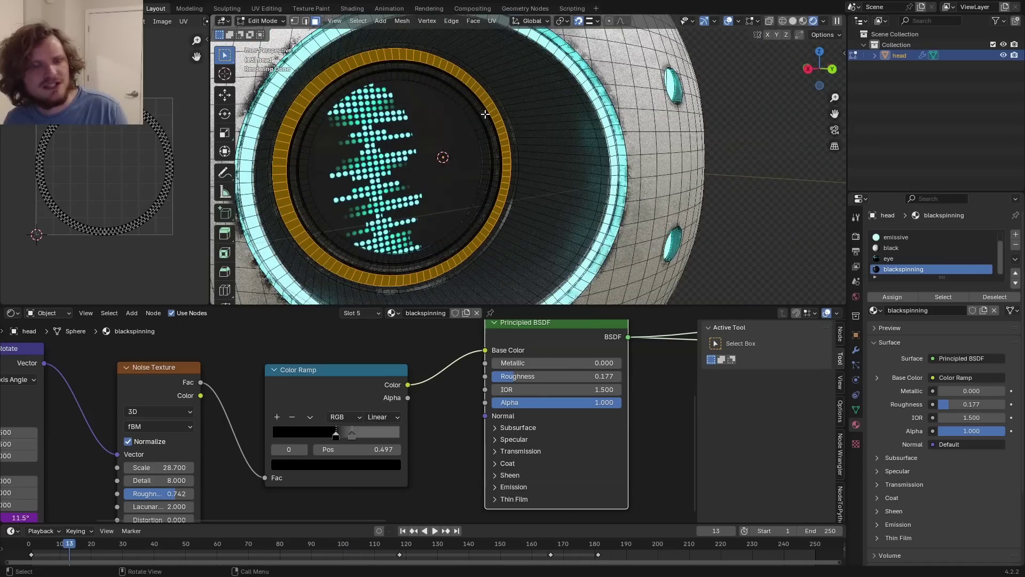
Scale all of the unwrapped ring's UVs along the X axis, and inspect the eye in Object Mode.
key(a)
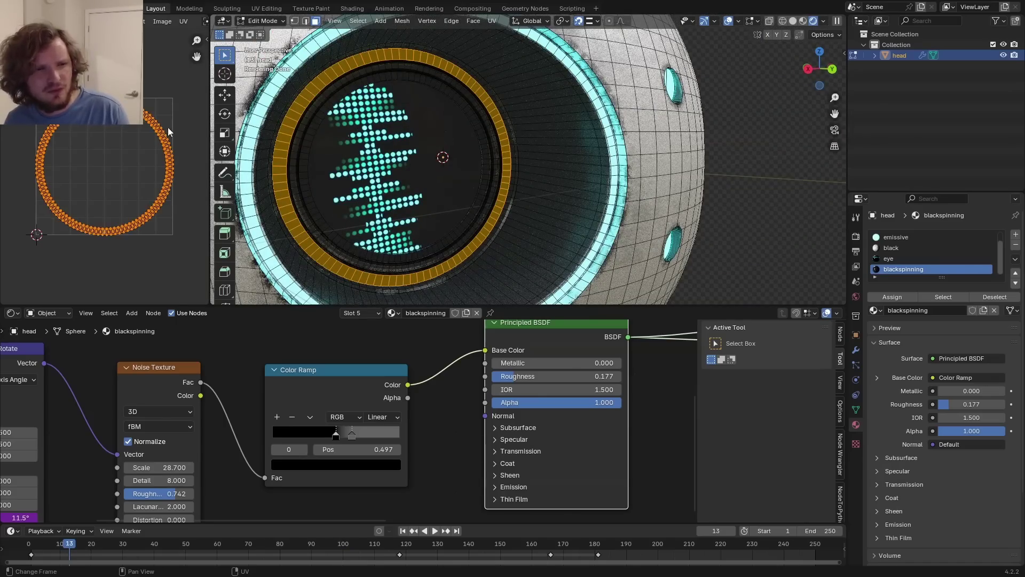
key(s)
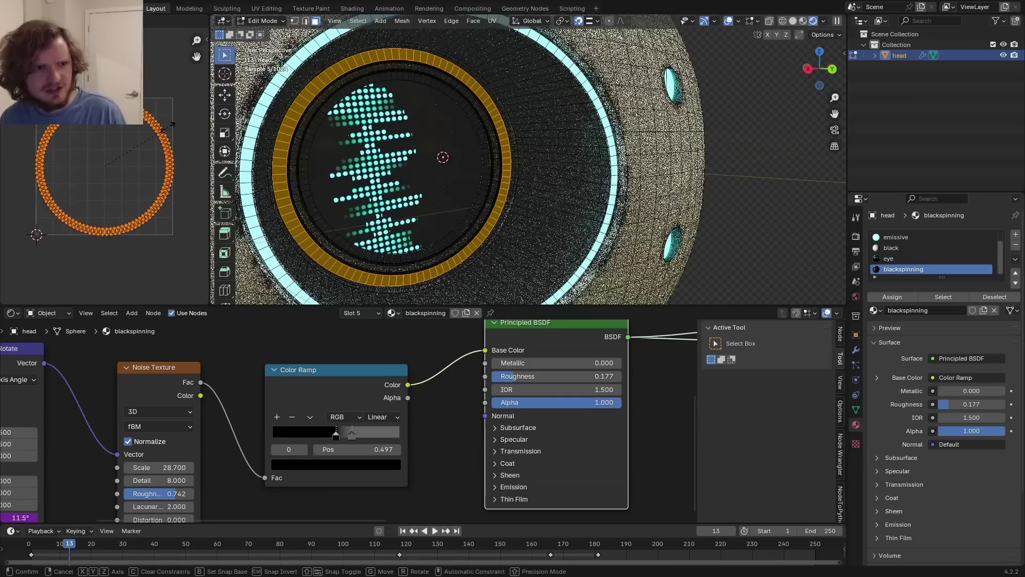
key(x)
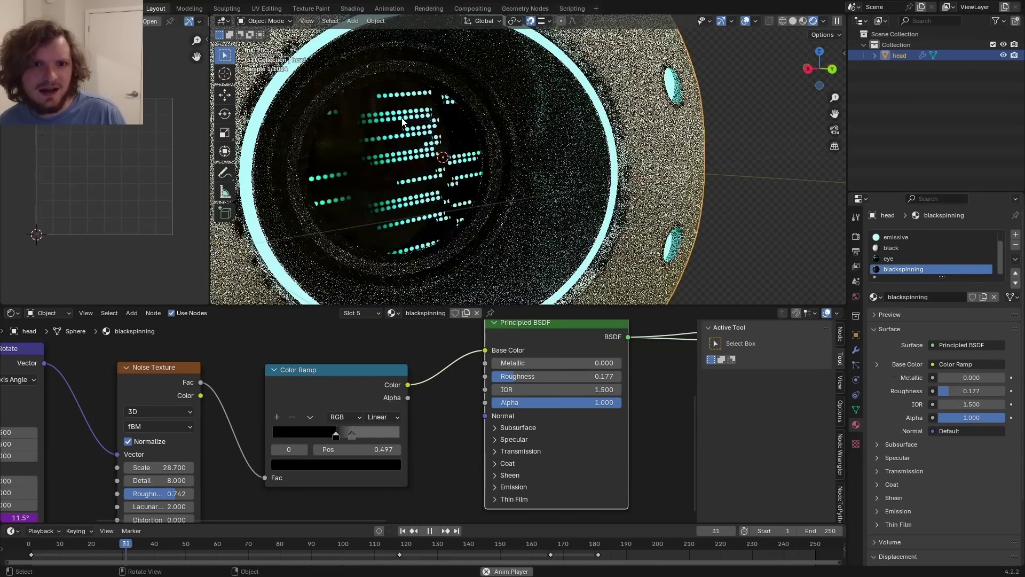
scroll(538, 134, down, 8)
scroll(538, 134, up, 6)
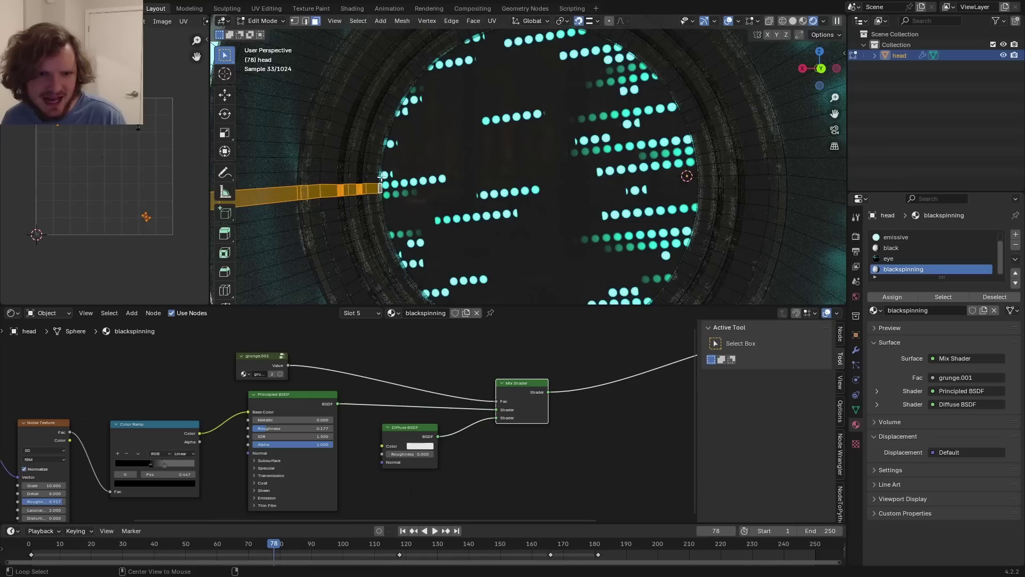
Select the thin innermost face loop around the eye, and give it the emissive material.
alt+click(381, 176)
alt+click(380, 176)
scroll(381, 176, down, 6)
scroll(583, 176, up, 5)
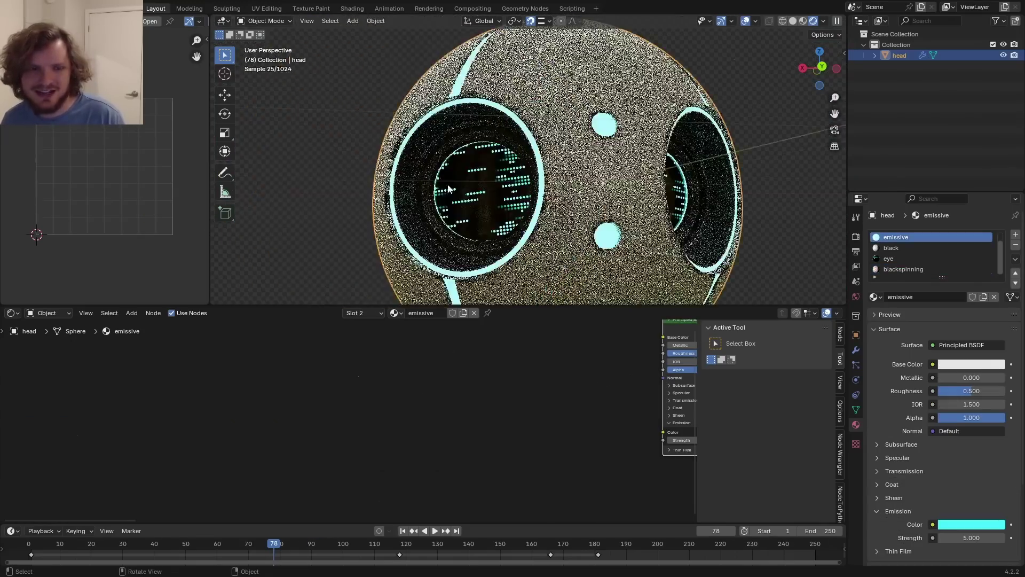
scroll(448, 188, up, 6)
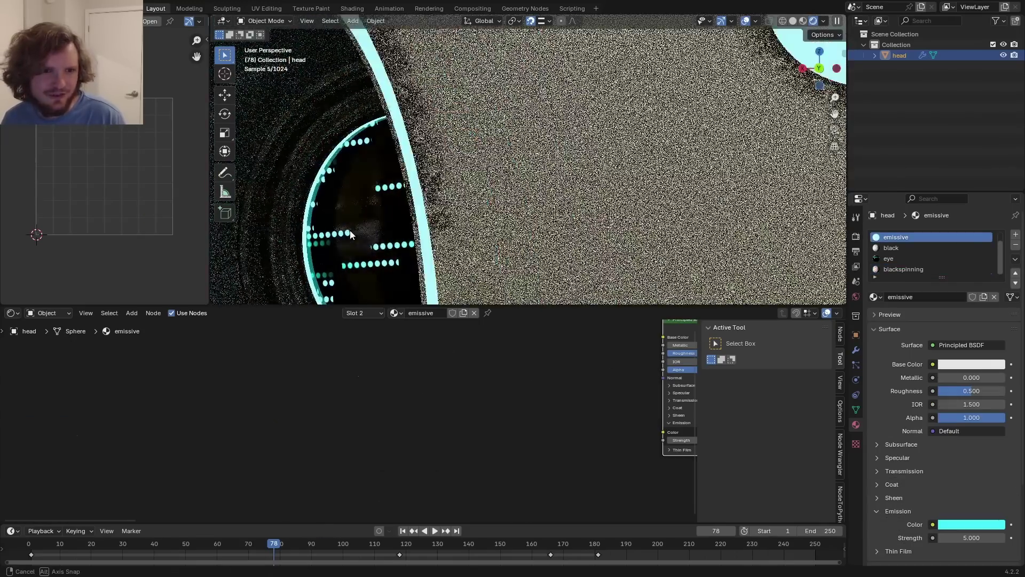
scroll(366, 219, down, 8)
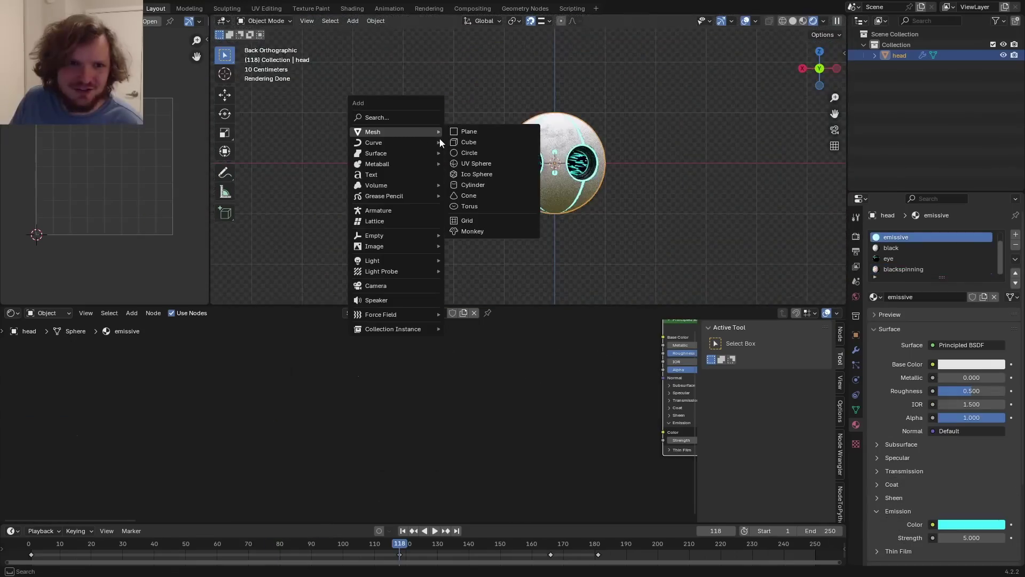
Try adding a UV sphere at the head, scaling it to about 2.2 and moving it along Z.
click(473, 163)
key(s)
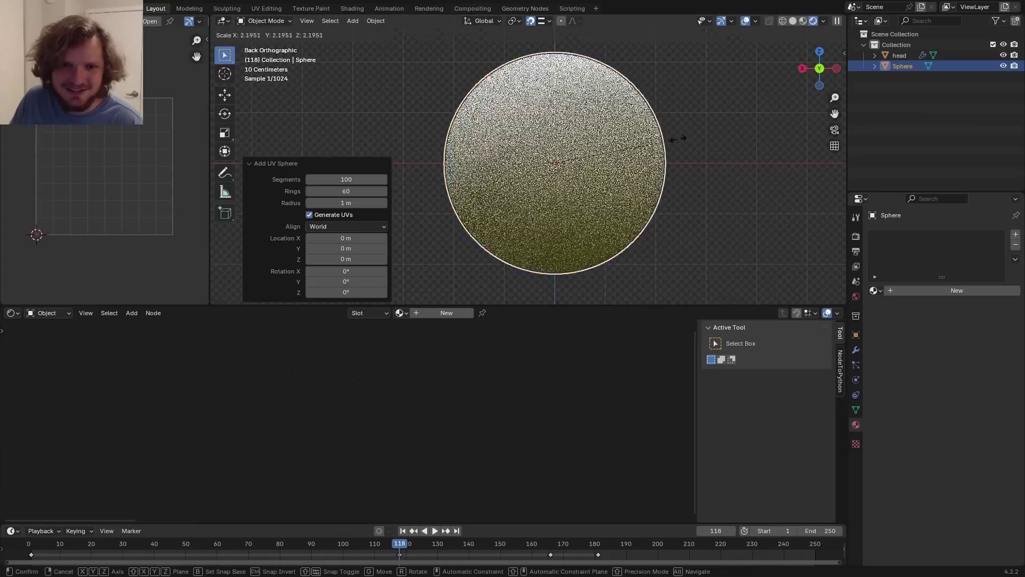
click(680, 137)
key(g)
key(z)
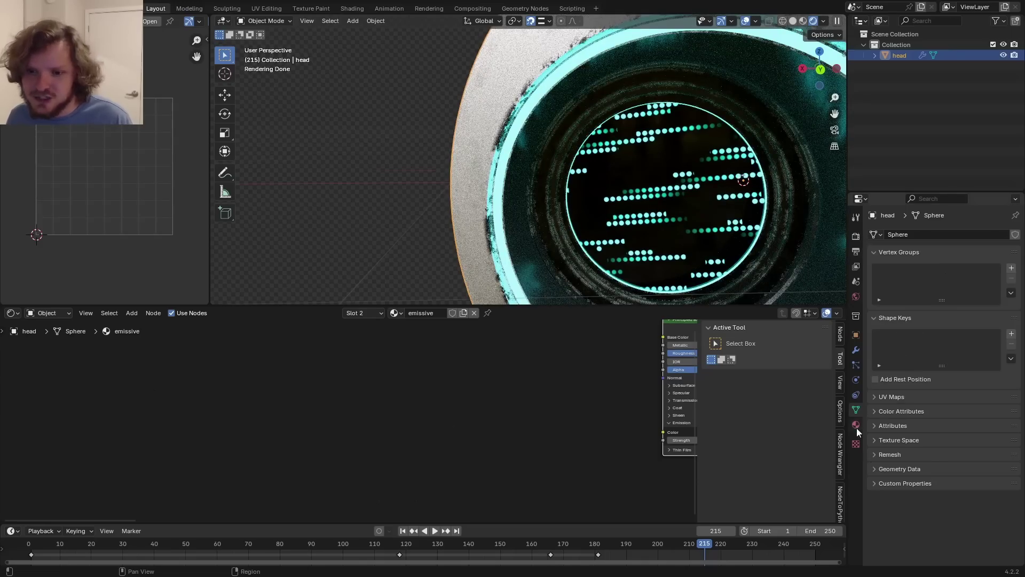
Insert a duplicated math node between Multiply and Add in the eye material, set it to Snap with increment 0.2, and preview the animation.
key(shift+d)
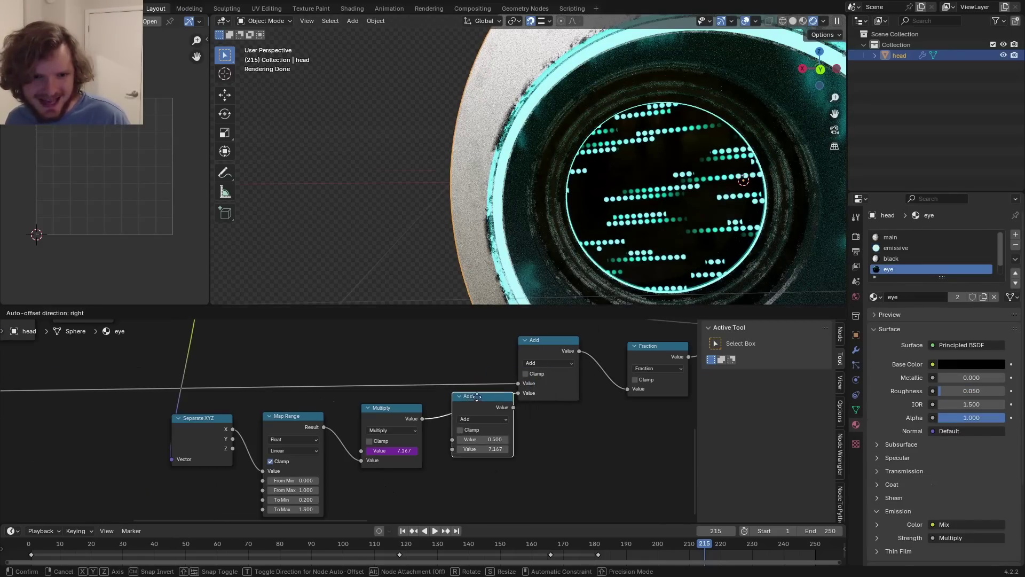
click(473, 418)
click(473, 418)
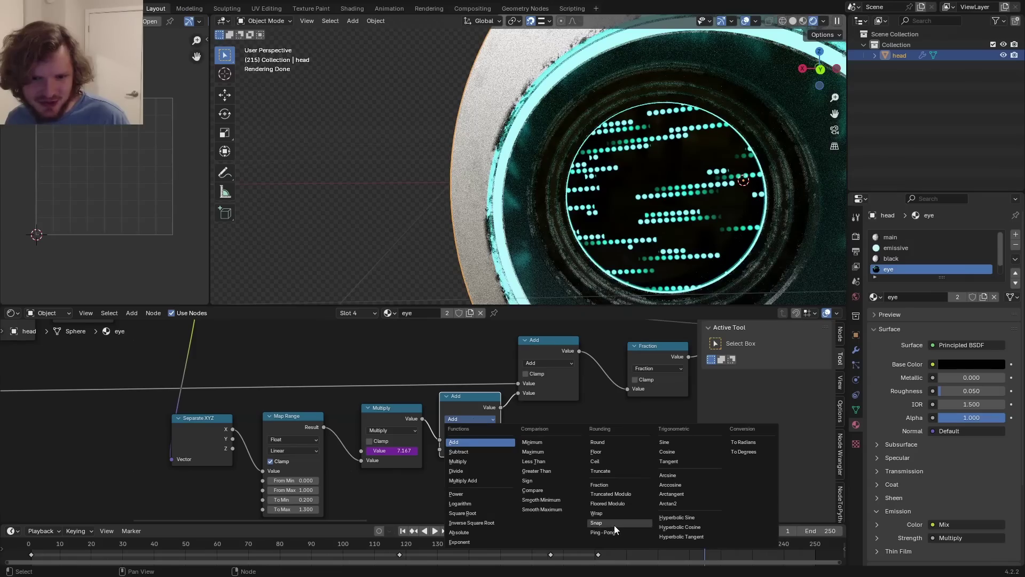
click(613, 524)
key(space)
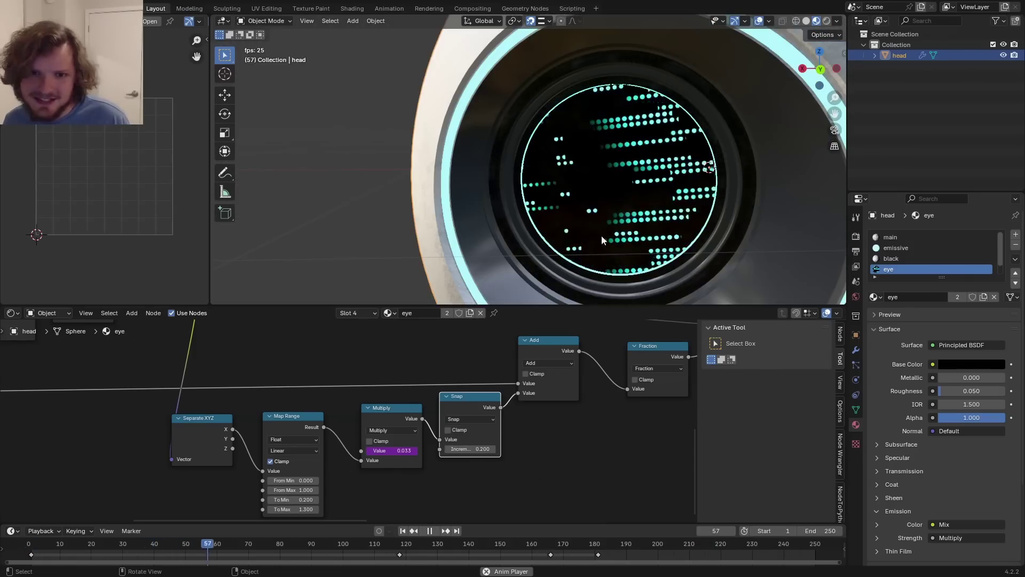
scroll(613, 208, down, 5)
key(space)
Set the Snap node's increment to 0.1, and play the eye animation up close.
scroll(499, 458, up, 2)
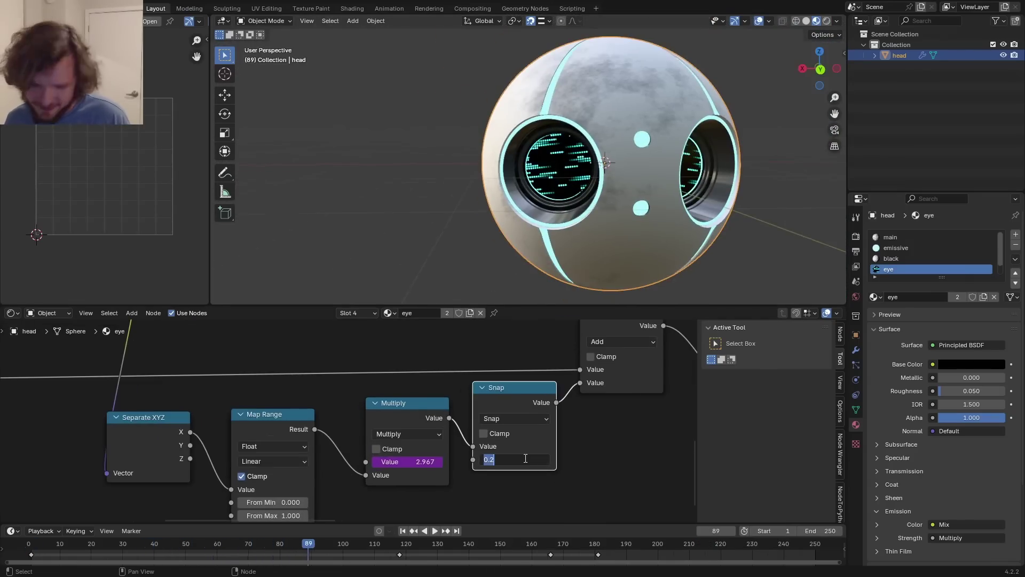
scroll(641, 188, up, 5)
key(space)
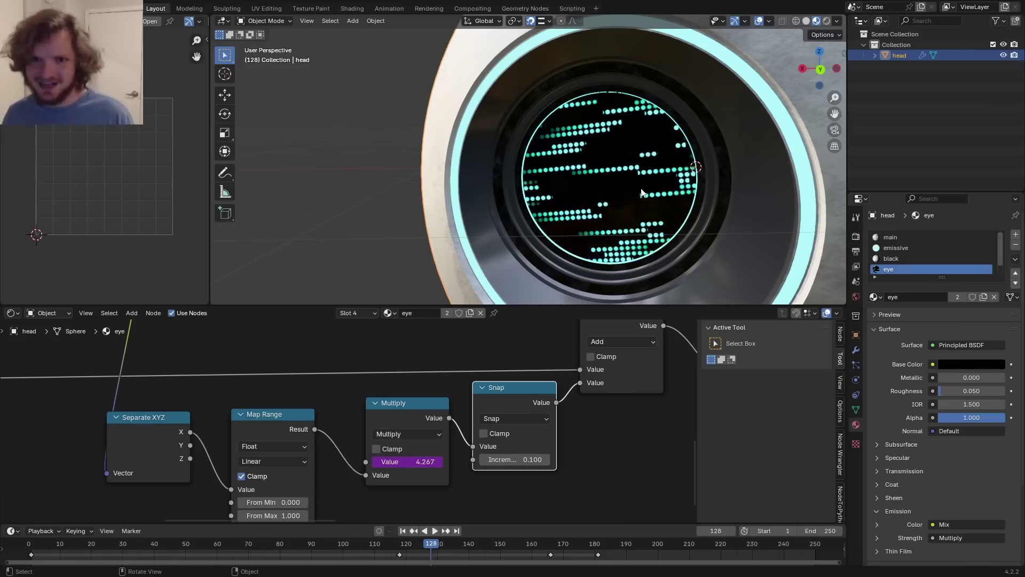
key(space)
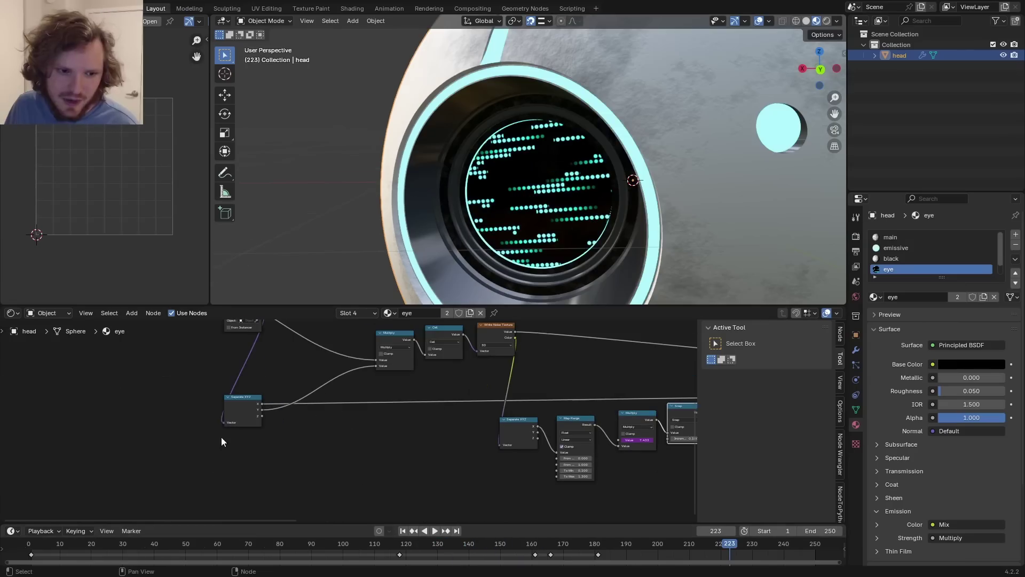
Rearrange the eye material's nodes around the White Noise Texture's Separate XYZ, and preview that Separate XYZ node's output.
drag(176, 447, 486, 338)
key(g)
click(513, 405)
scroll(499, 419, up, 5)
middle_drag(486, 430, 339, 363)
drag(380, 360, 300, 423)
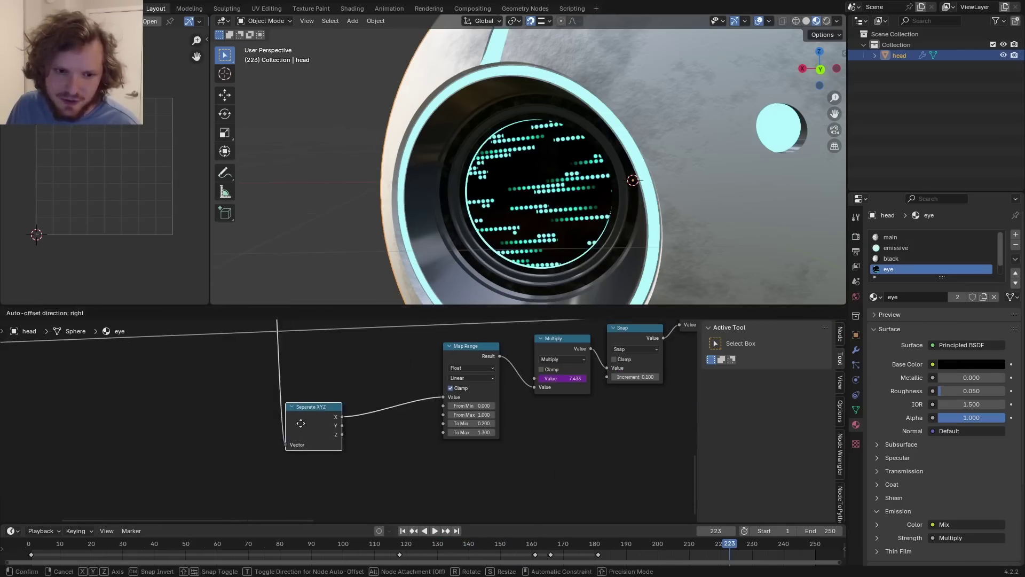
ctrl+shift+click(305, 425)
ctrl+shift+click(307, 425)
Duplicate the Map Range node for the Separate XYZ's Y output, with To Min 0.1 and To Max 0.25.
click(468, 345)
key(shift+d)
click(525, 391)
drag(514, 434, 516, 436)
middle_drag(523, 450, 490, 407)
scroll(463, 460, up, 4)
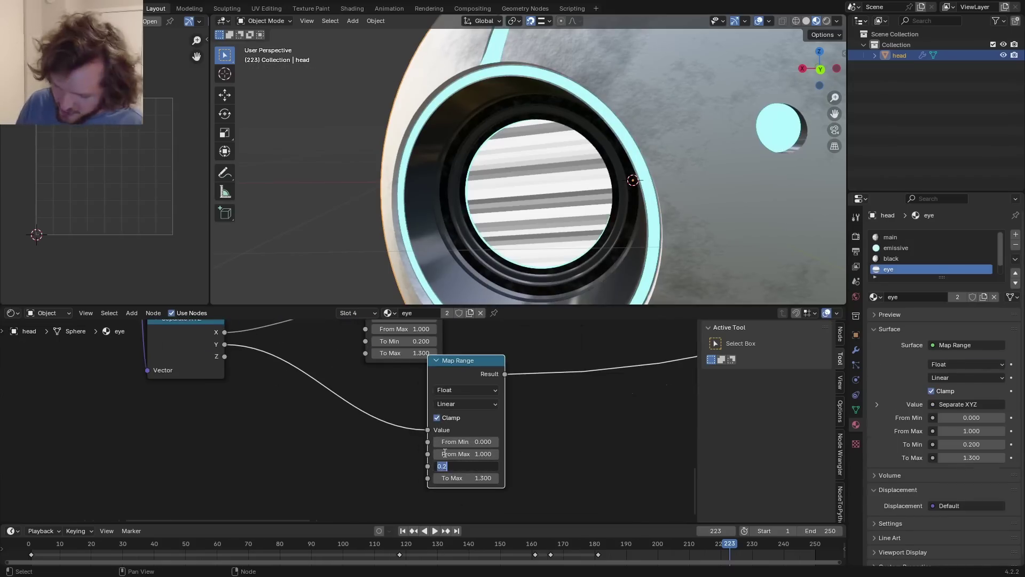
text(.1)
key(Tab)
text(.25)
key(Return)
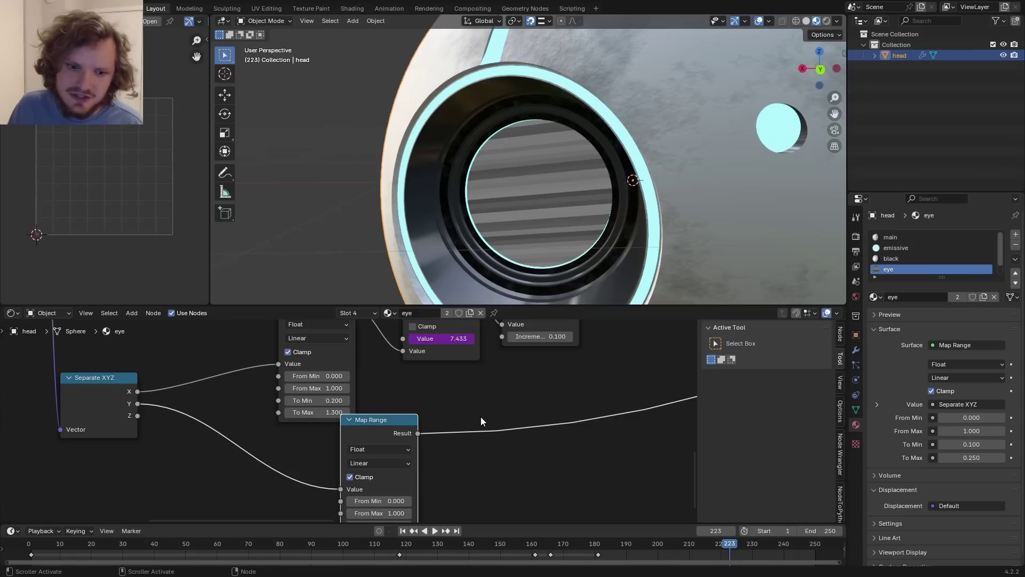
Feed the new Map Range into the Snap increment, restore the Principled BSDF as the eye's surface, and play the animation.
drag(494, 318, 505, 378)
scroll(563, 367, down, 3)
middle_drag(614, 339, 415, 426)
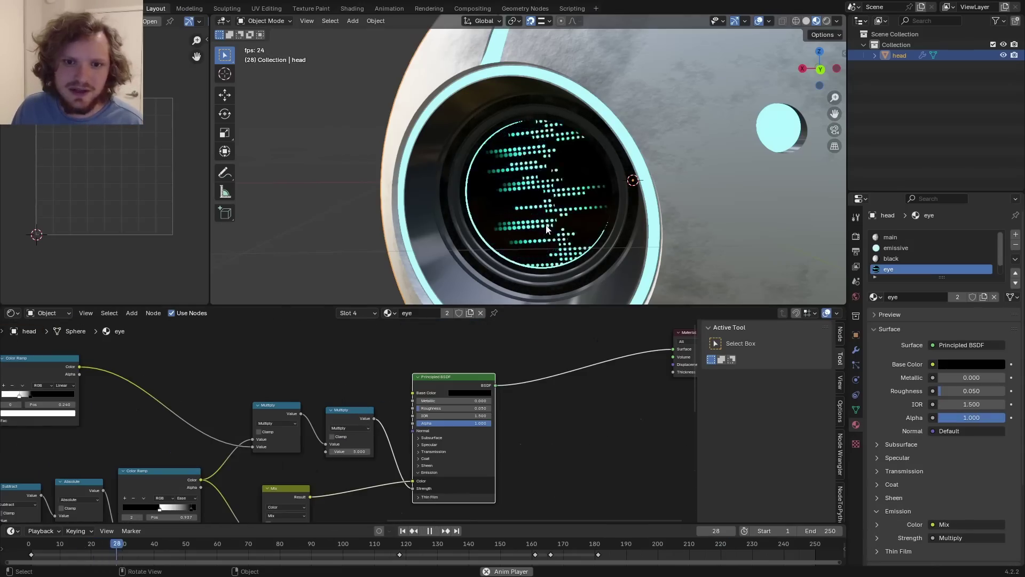
scroll(546, 228, down, 5)
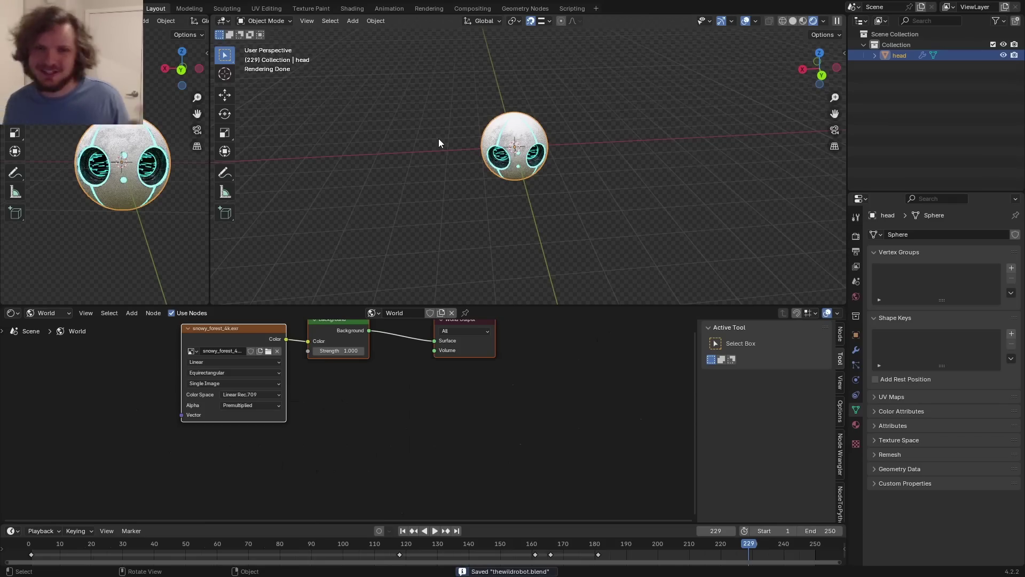
Leave the full-screen window view, and switch to OBS Studio.
key(q)
click(431, 129)
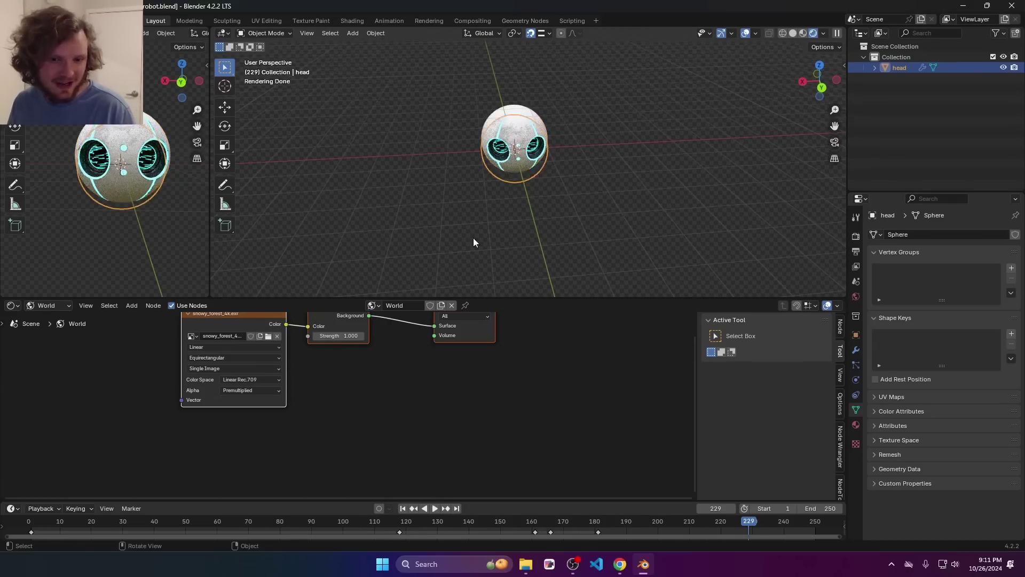
click(573, 565)
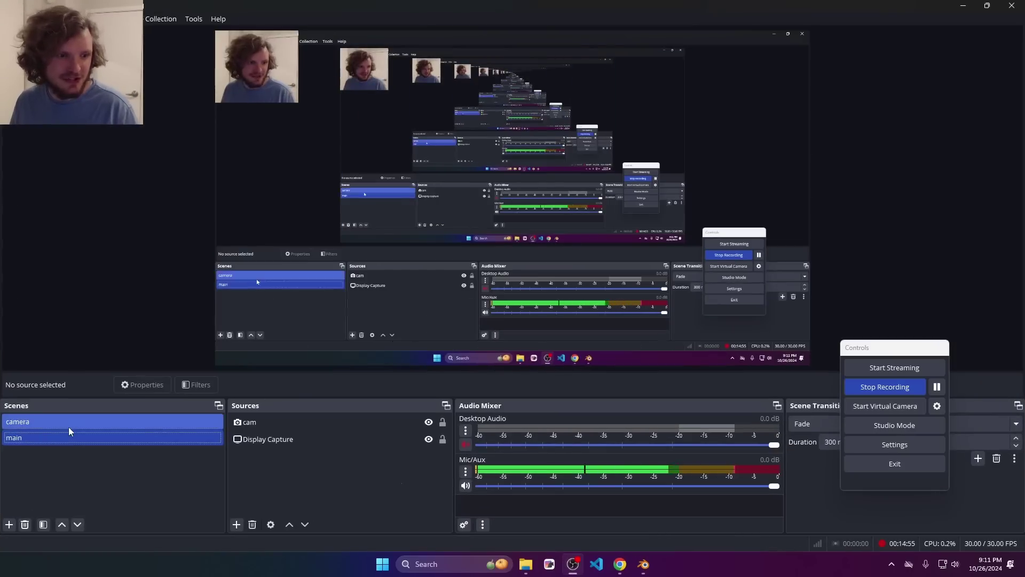